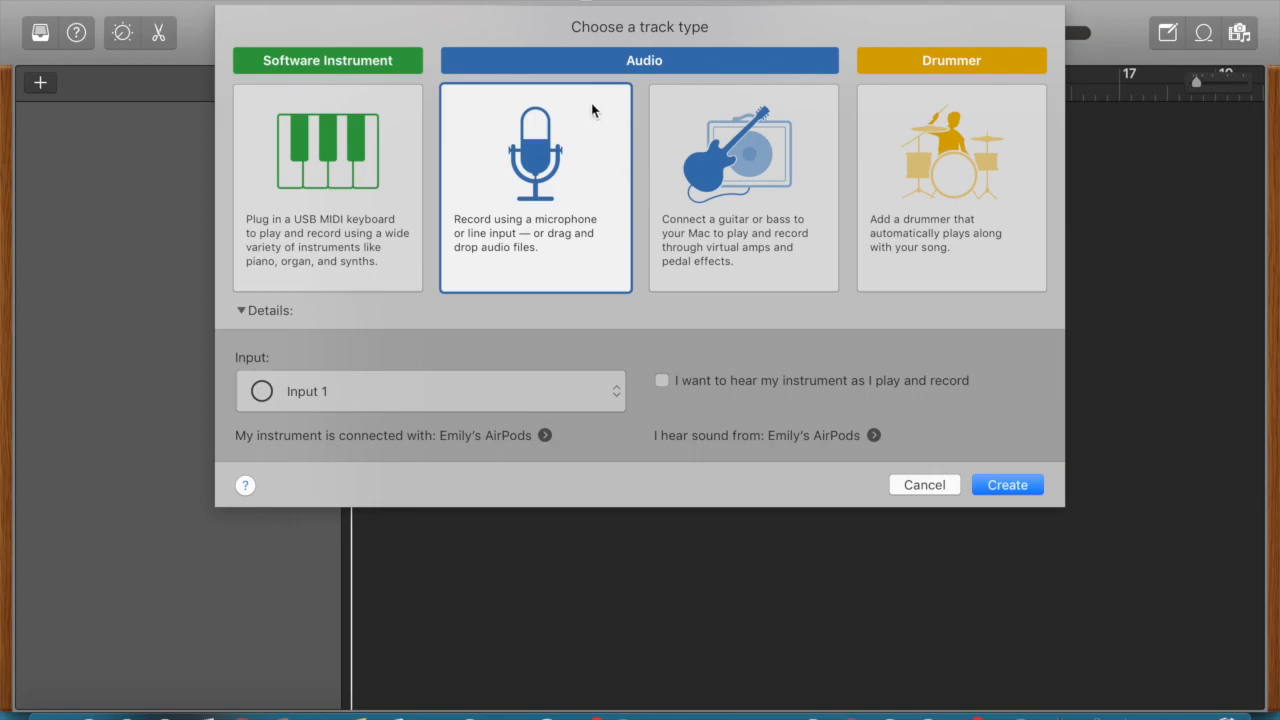
Step: Create a microphone audio track using Input 1, and turn off the count-in and the metronome
{"action": "left_click", "coordinate": [999, 487]}
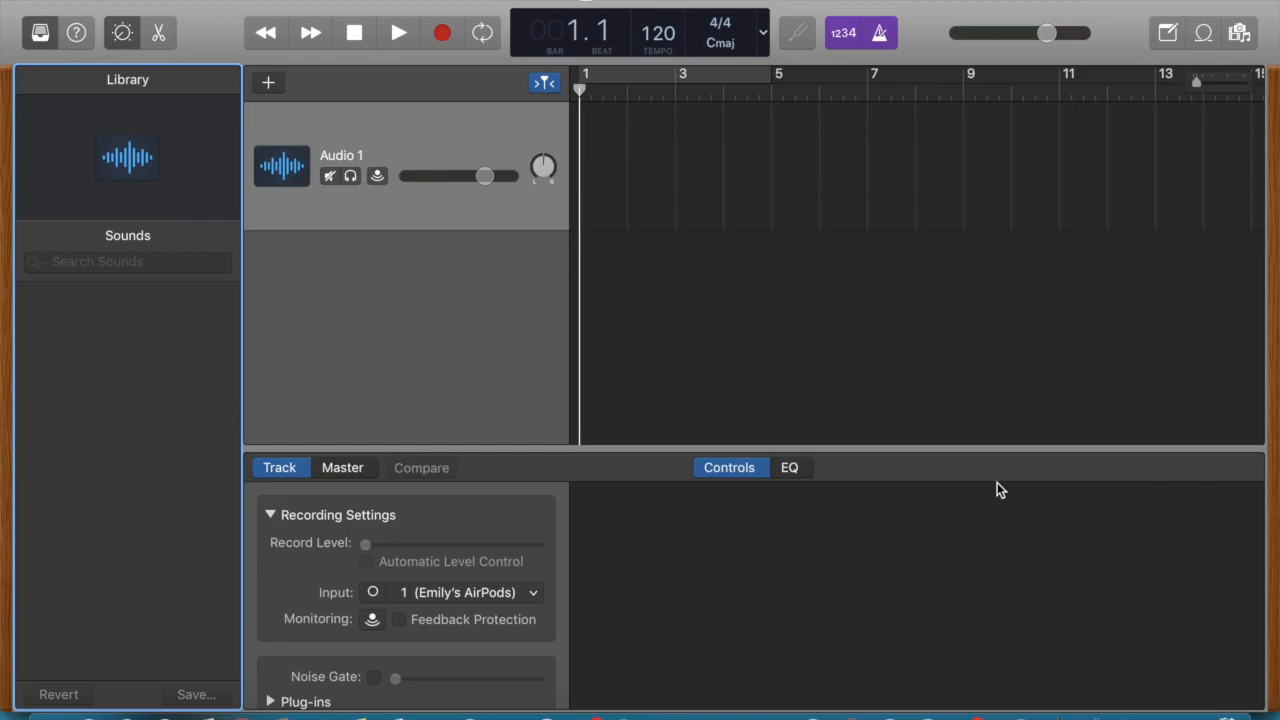
{"action": "left_click", "coordinate": [845, 38]}
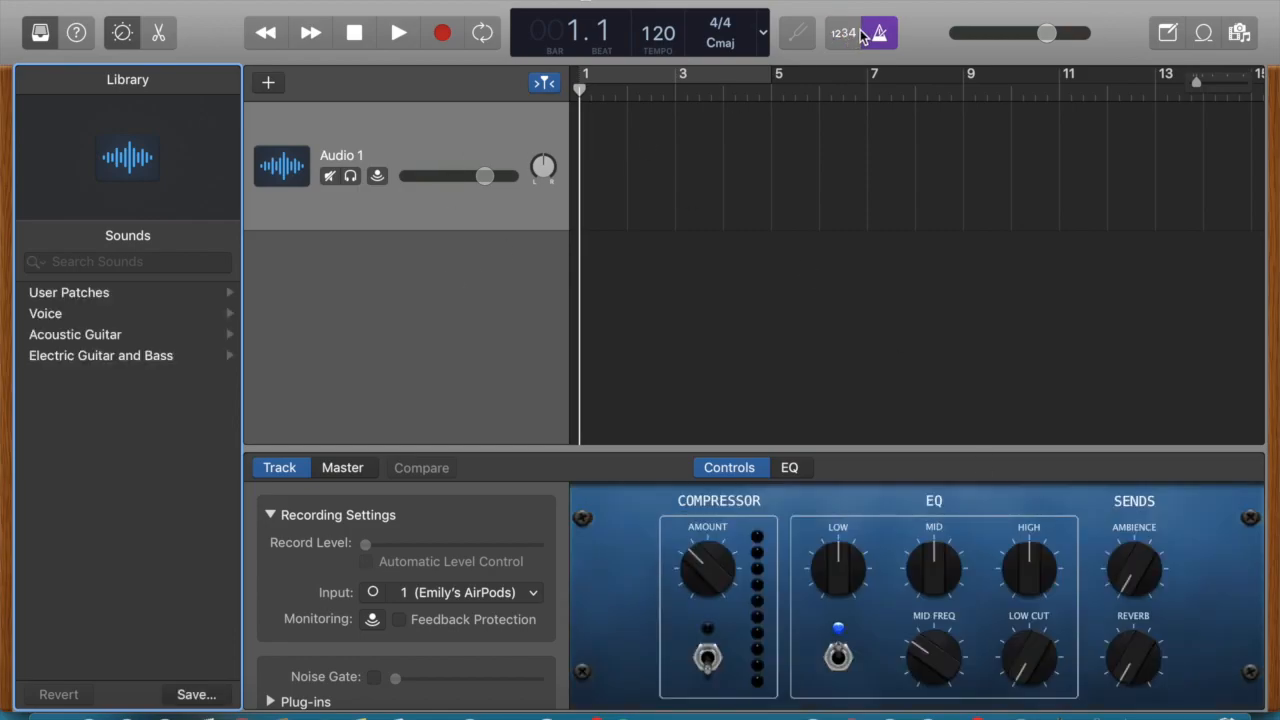
{"action": "left_click", "coordinate": [878, 33]}
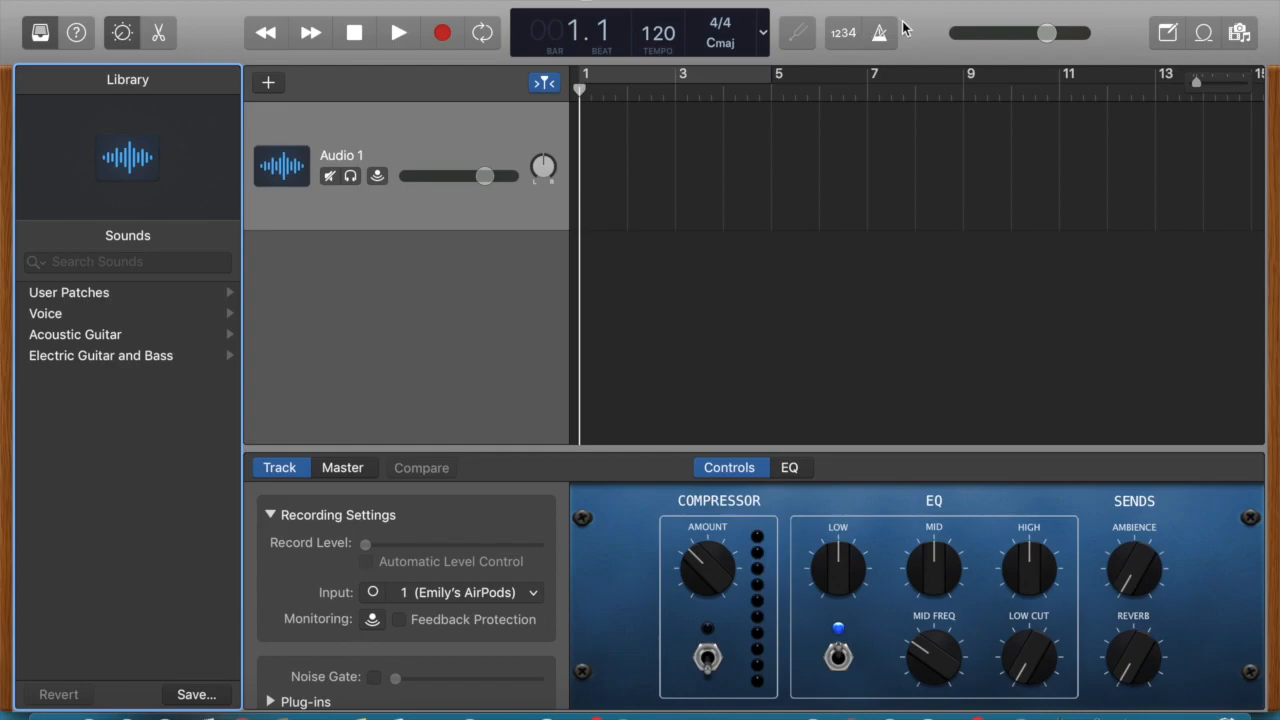
Step: Open the Apple Loops browser, look through the list of loops and preview Ambition Filter Synth
{"action": "left_click", "coordinate": [1205, 33]}
{"action": "scroll", "coordinate": [1031, 348], "scroll_direction": "down", "scroll_amount": 10}
{"action": "scroll", "coordinate": [1035, 348], "scroll_direction": "down", "scroll_amount": 15}
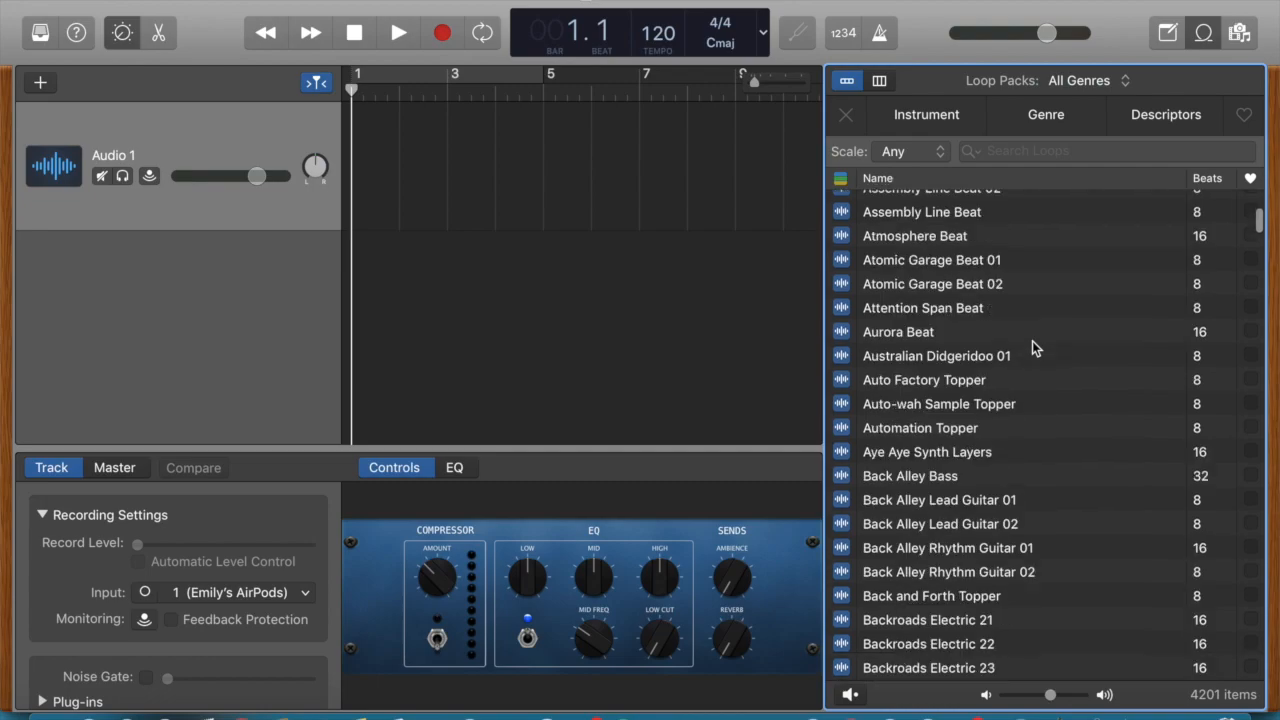
{"action": "scroll", "coordinate": [1035, 348], "scroll_direction": "up", "scroll_amount": 12}
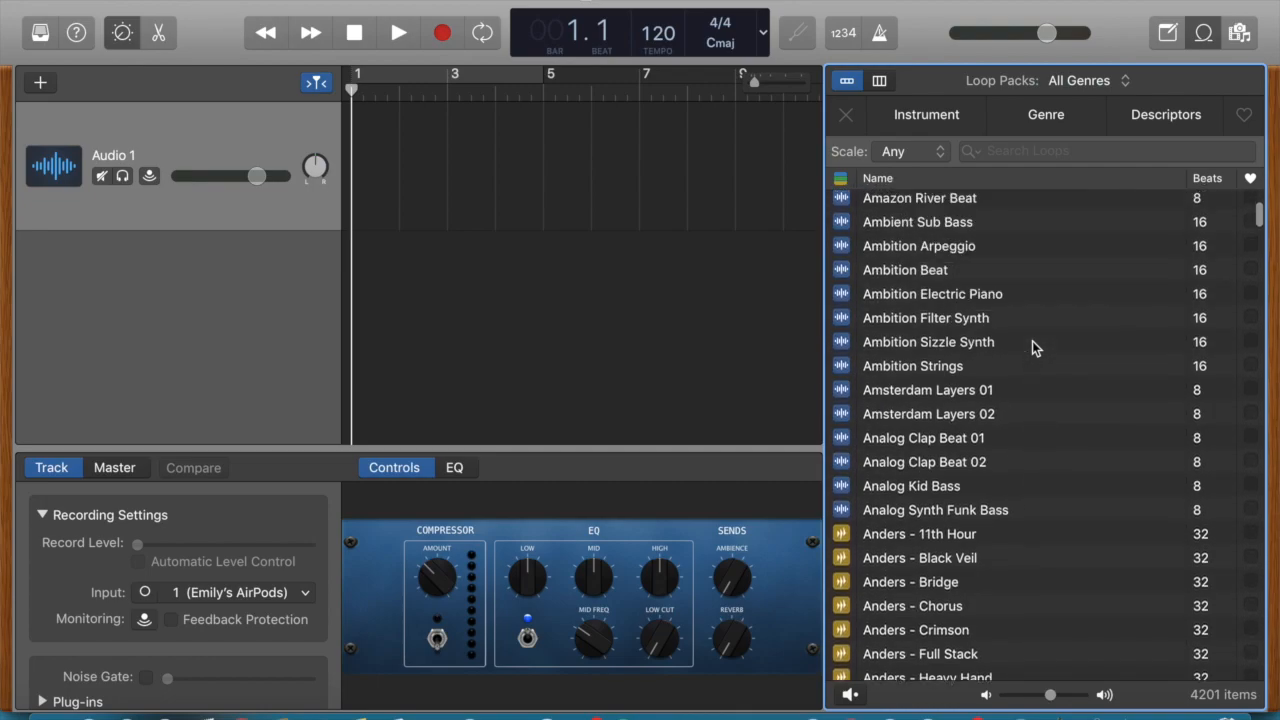
{"action": "left_click", "coordinate": [844, 319]}
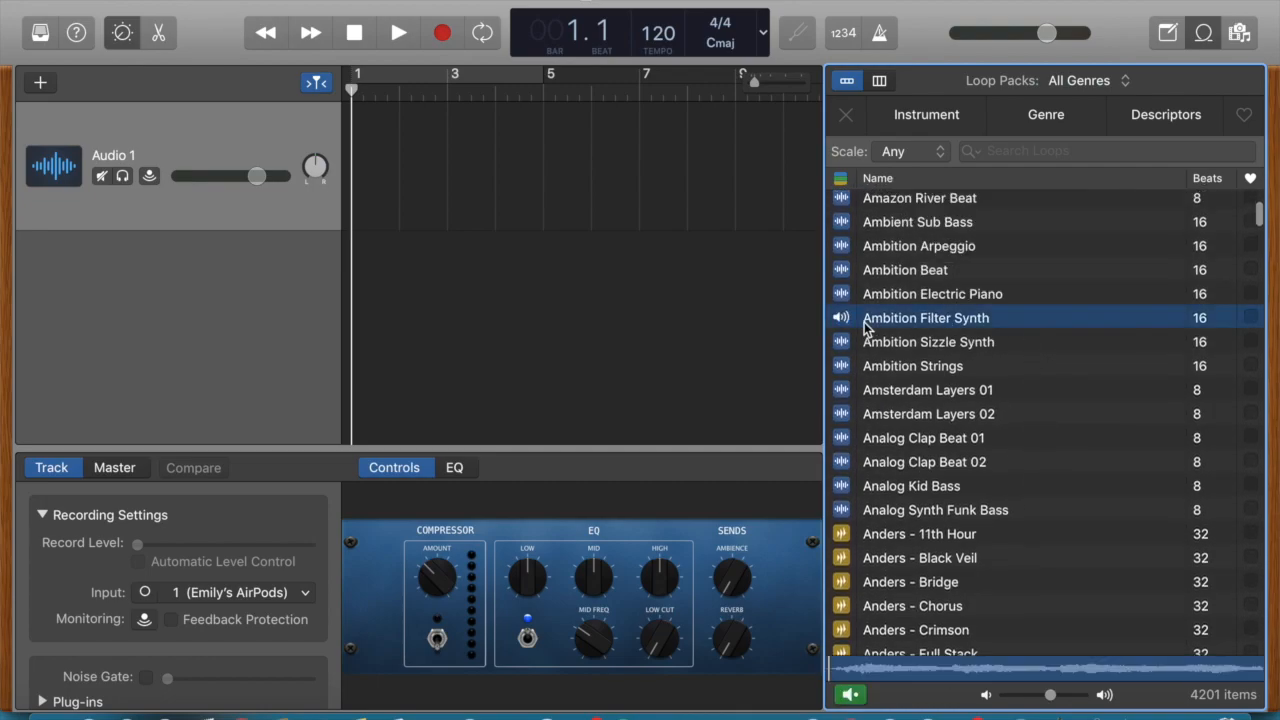
{"action": "left_click", "coordinate": [847, 320]}
{"action": "scroll", "coordinate": [925, 337], "scroll_direction": "down", "scroll_amount": 4}
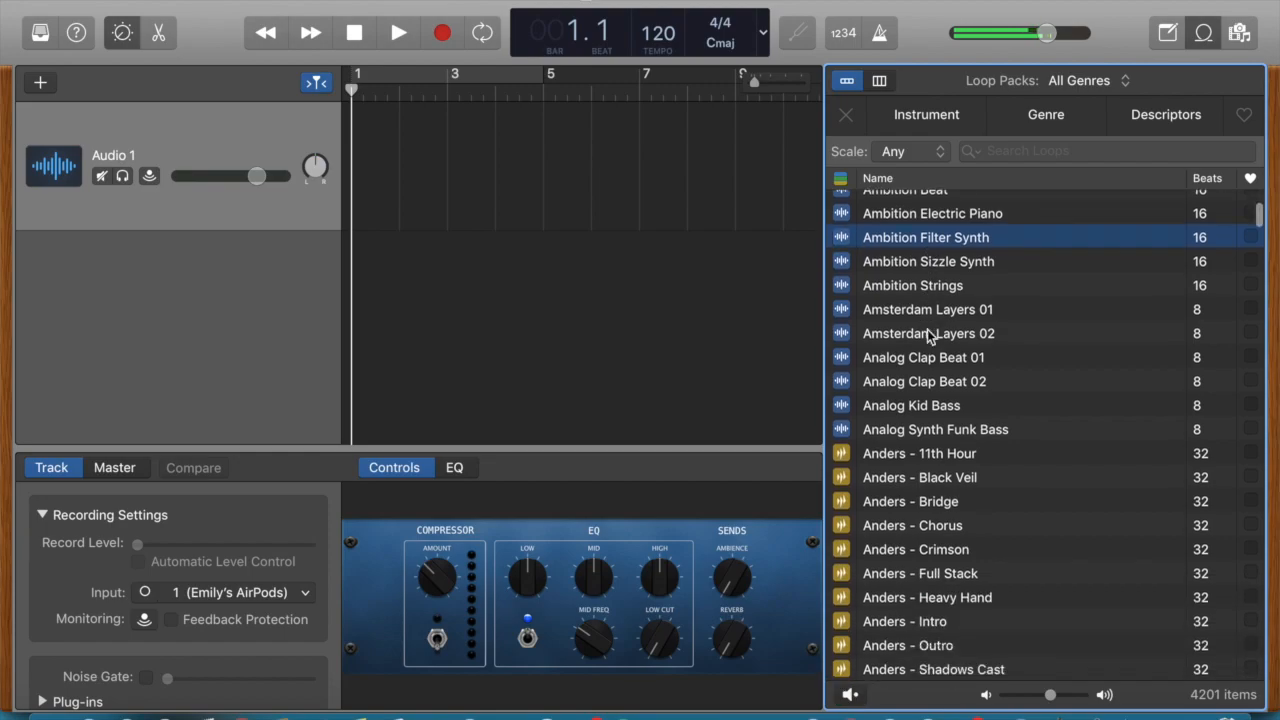
{"action": "scroll", "coordinate": [908, 395], "scroll_direction": "down", "scroll_amount": 10}
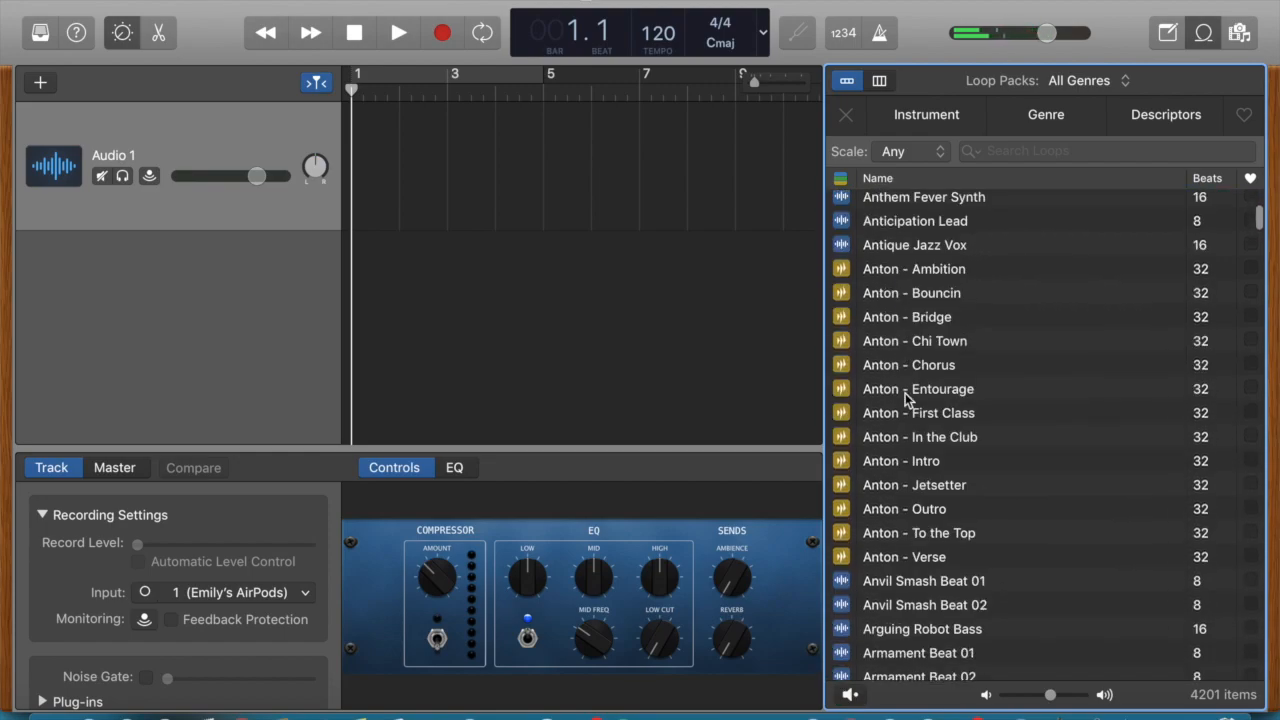
Step: Filter the loop list by type, first to MIDI Loops, and finally to Audio Loops only
{"action": "left_click", "coordinate": [840, 178]}
{"action": "left_click", "coordinate": [724, 211]}
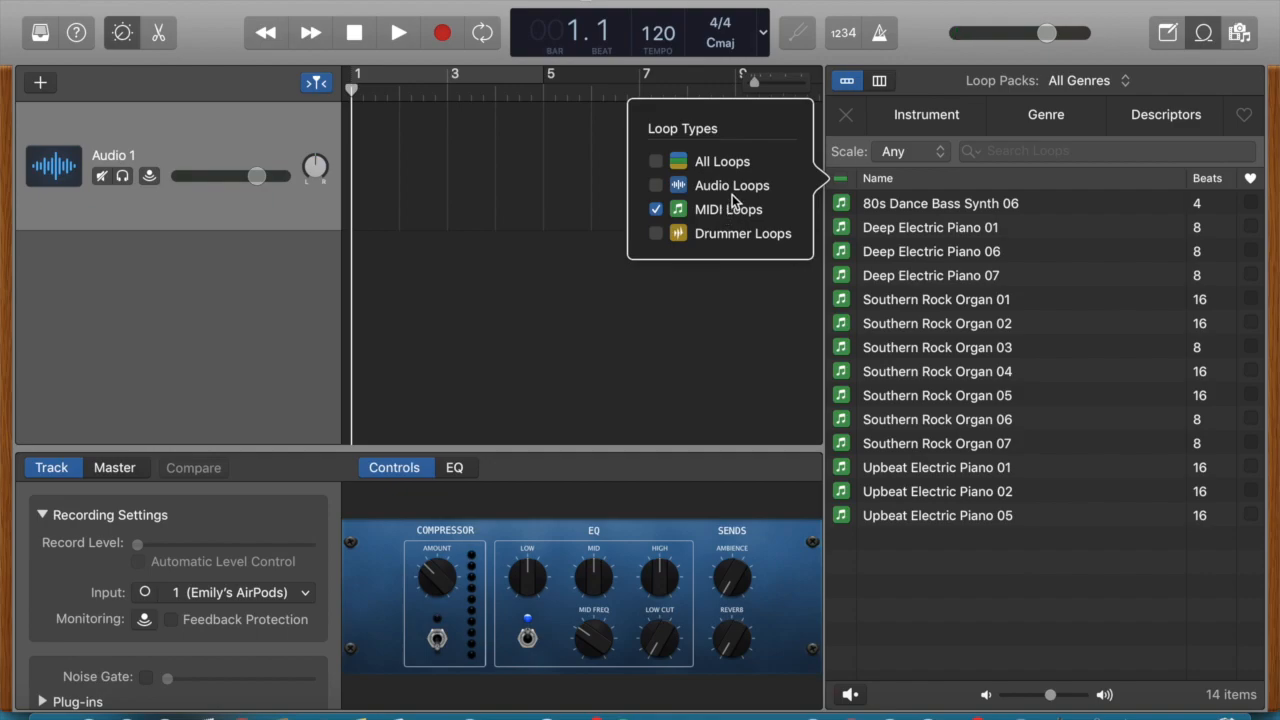
{"action": "left_click", "coordinate": [843, 188]}
{"action": "left_click", "coordinate": [841, 180]}
{"action": "left_click", "coordinate": [656, 186]}
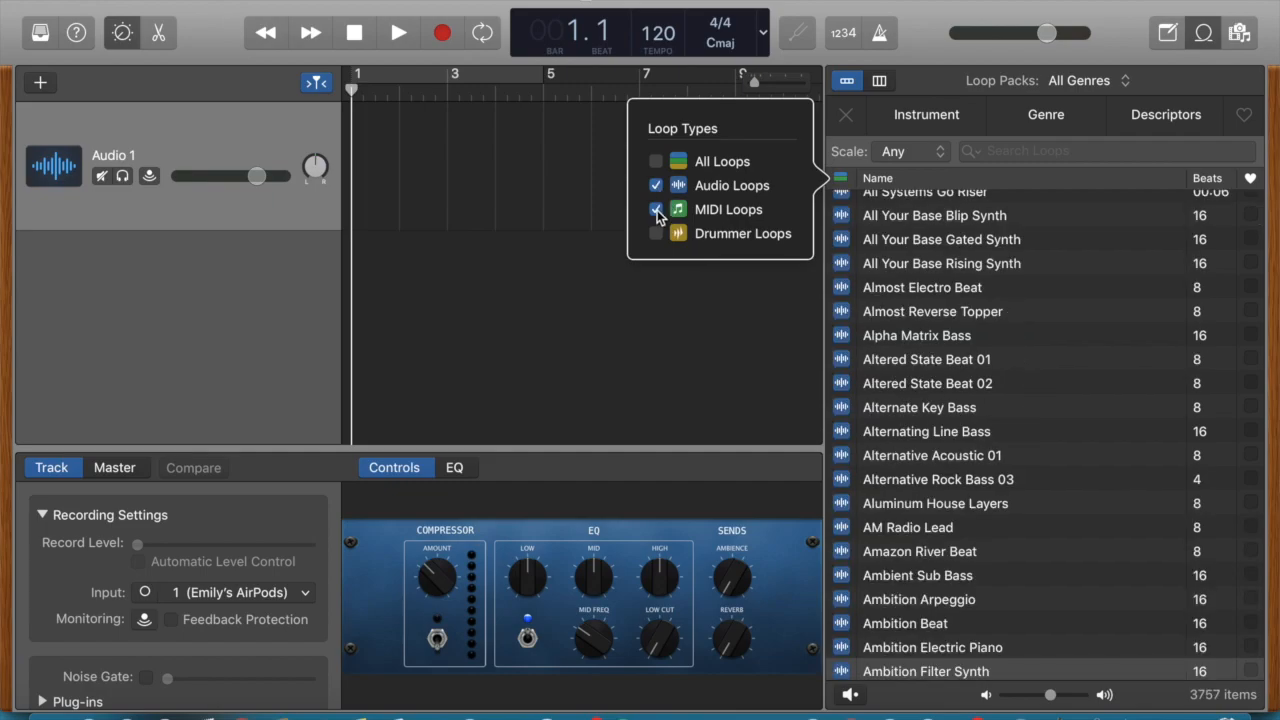
{"action": "left_click", "coordinate": [656, 210]}
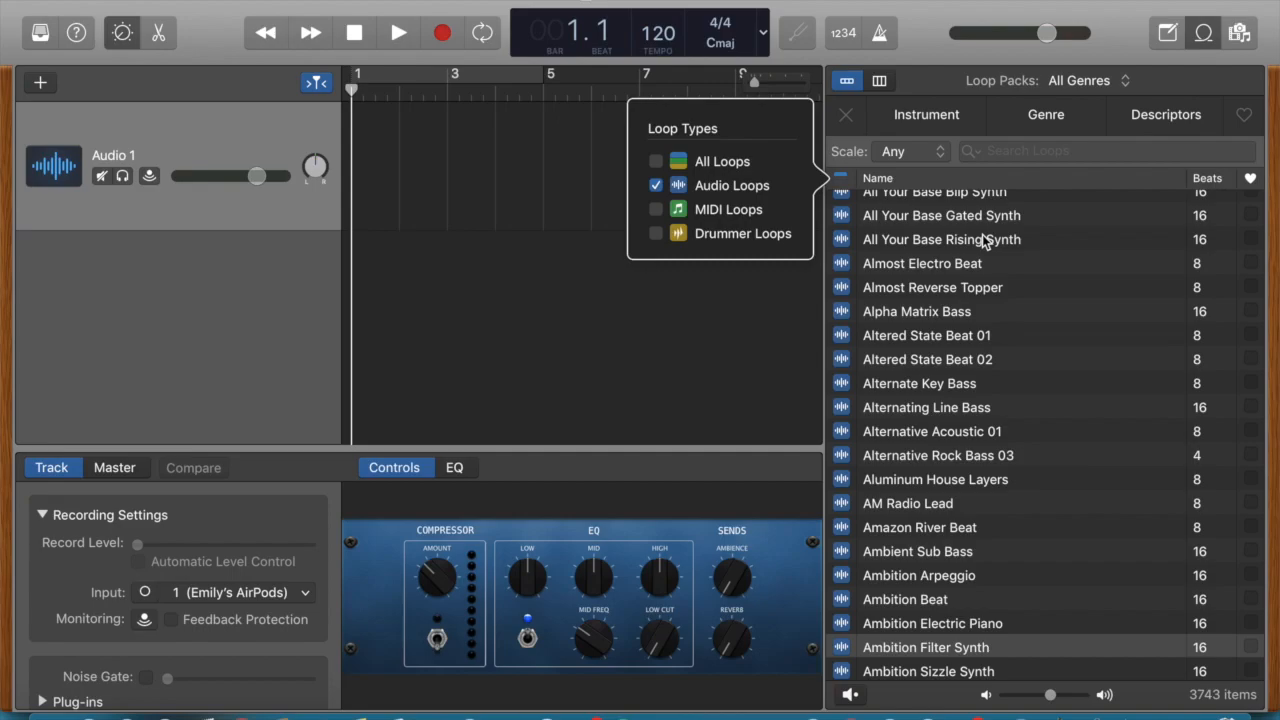
{"action": "key", "text": "Escape"}
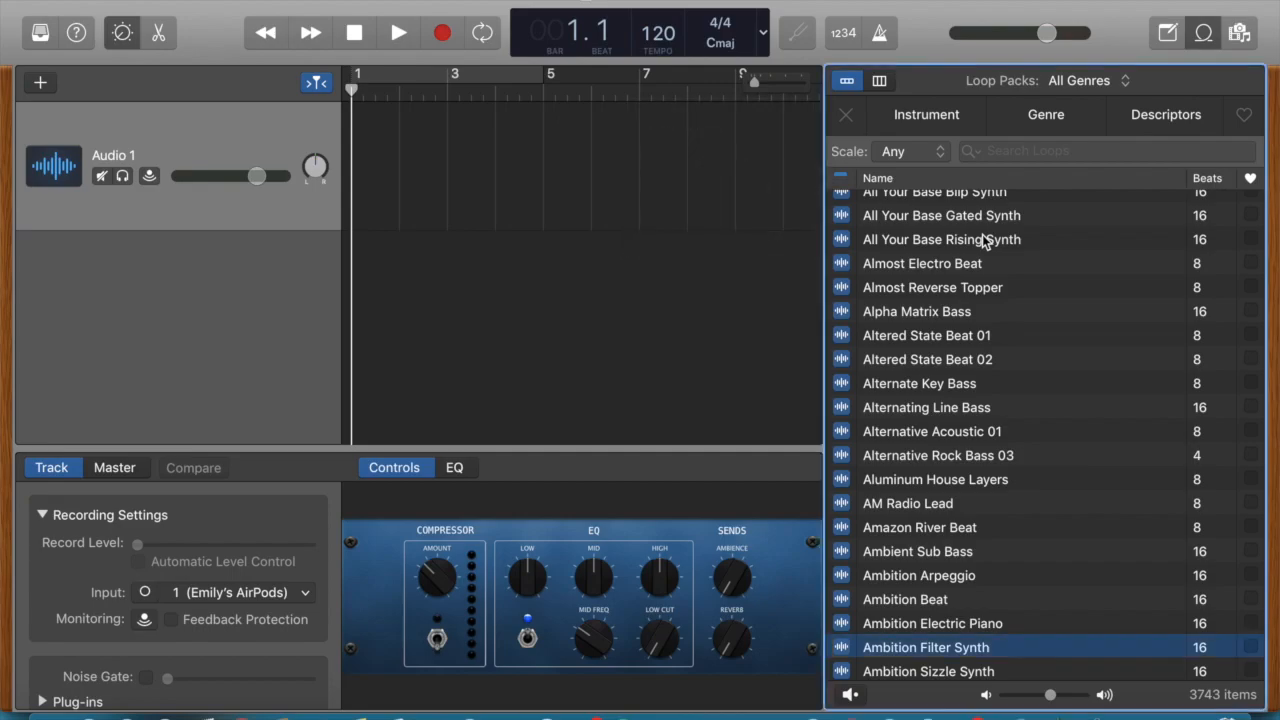
Step: Preview the Alternating Line Bass audio loop
{"action": "scroll", "coordinate": [948, 292], "scroll_direction": "up", "scroll_amount": 1}
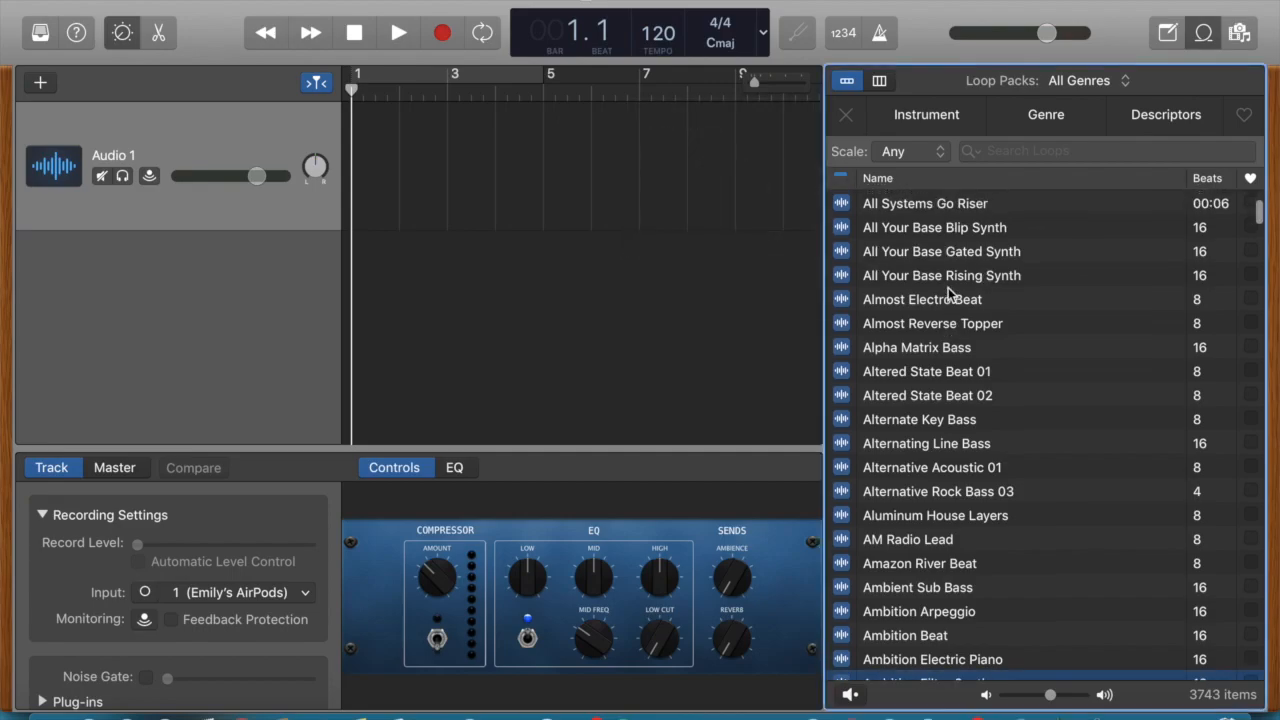
{"action": "scroll", "coordinate": [948, 292], "scroll_direction": "up", "scroll_amount": 1}
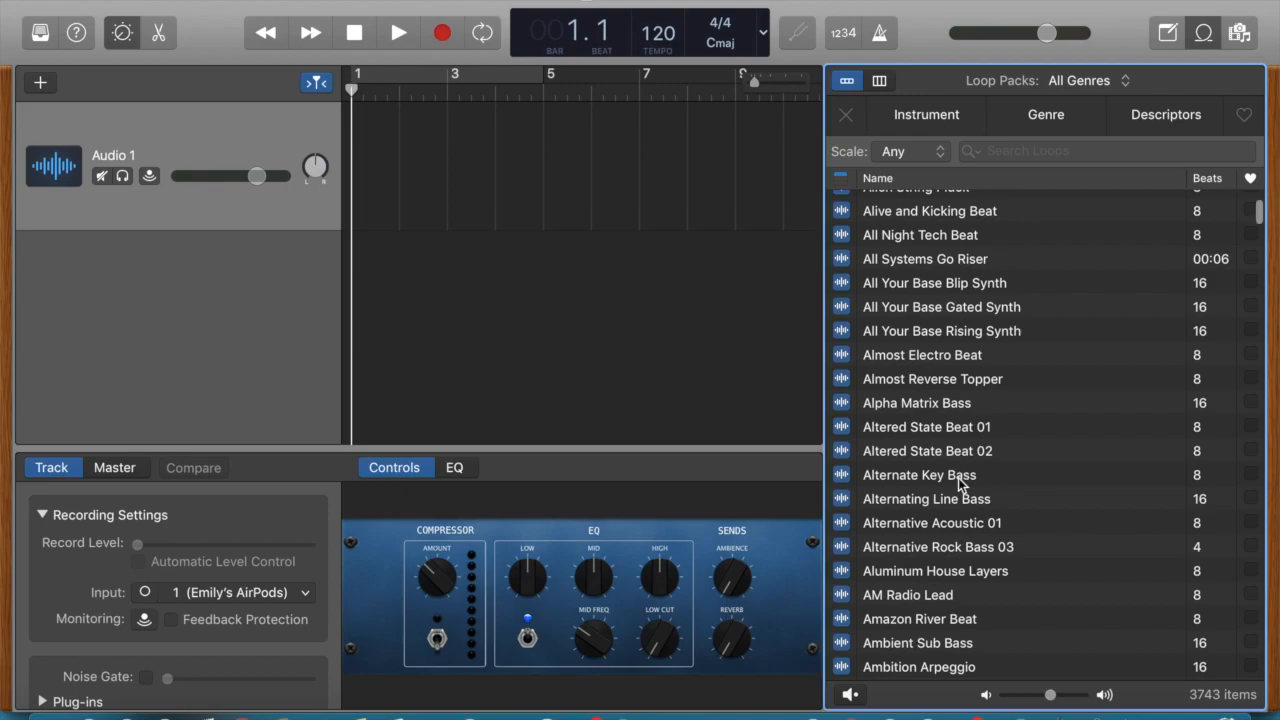
{"action": "left_click", "coordinate": [950, 502]}
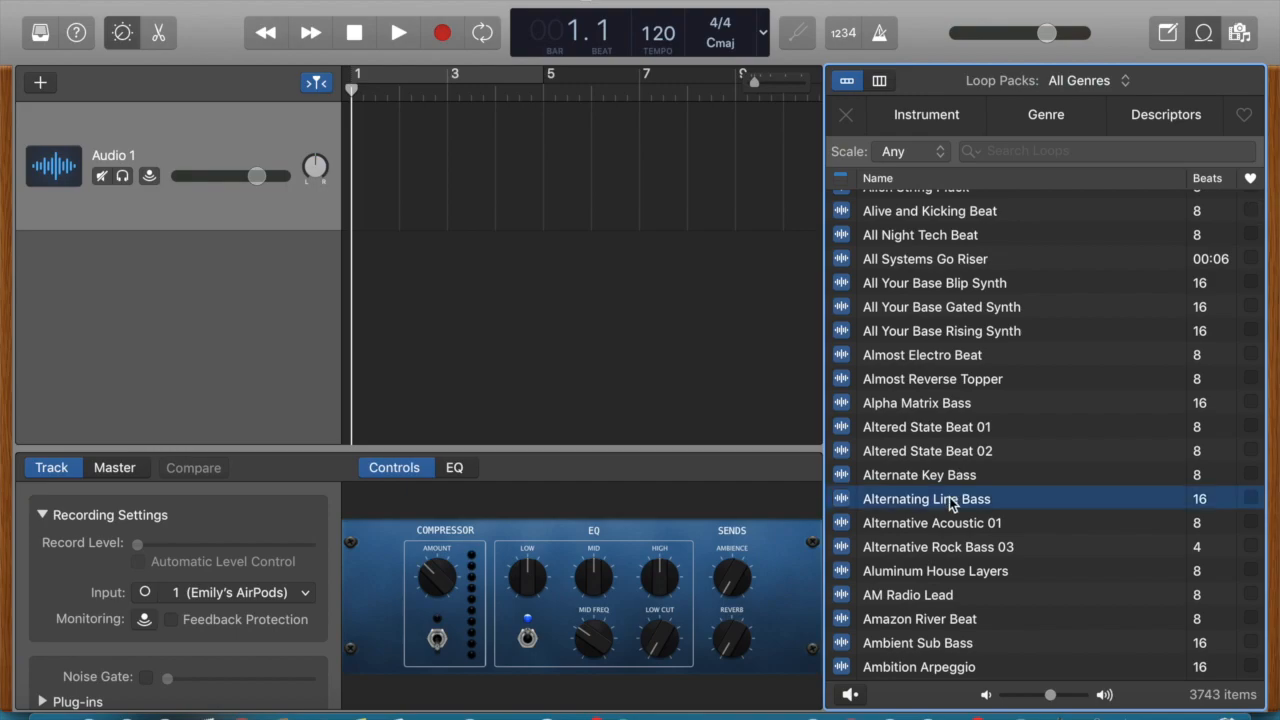
{"action": "left_click", "coordinate": [842, 500]}
Step: Preview the Ambition Strings loop and place it on the audio track at bar 1
{"action": "scroll", "coordinate": [1015, 514], "scroll_direction": "down", "scroll_amount": 5}
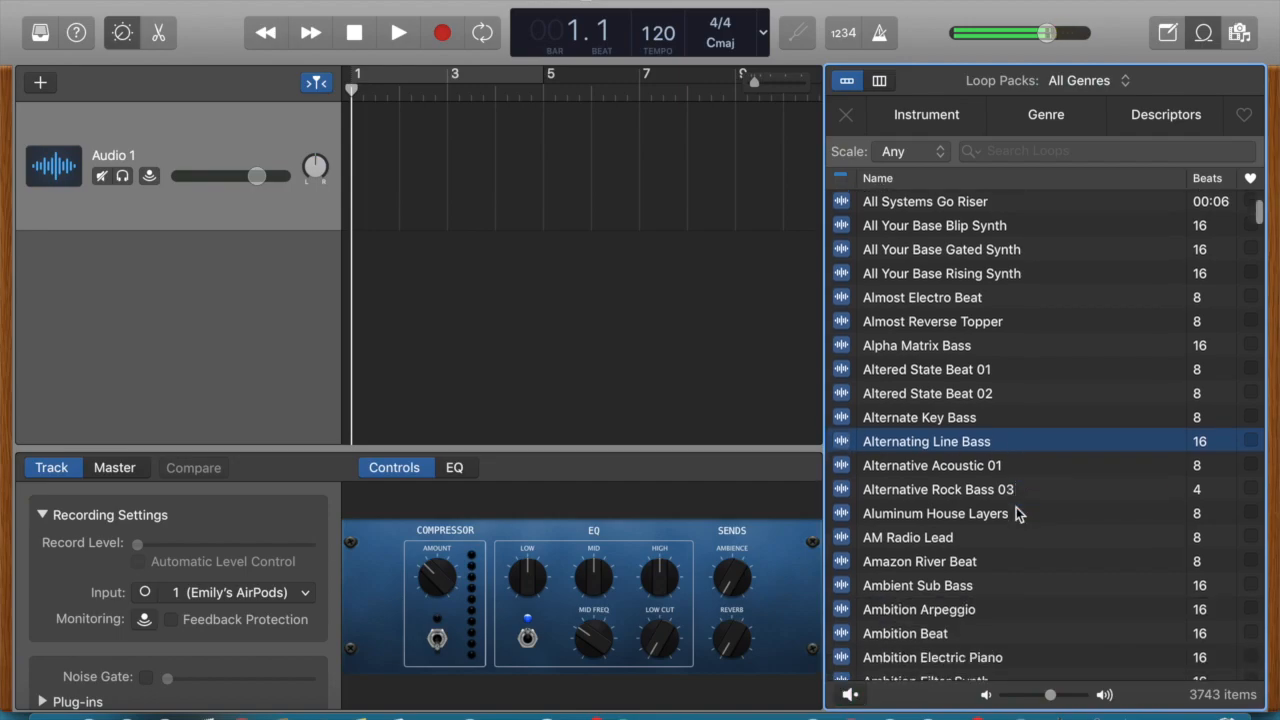
{"action": "scroll", "coordinate": [1015, 514], "scroll_direction": "down", "scroll_amount": 3}
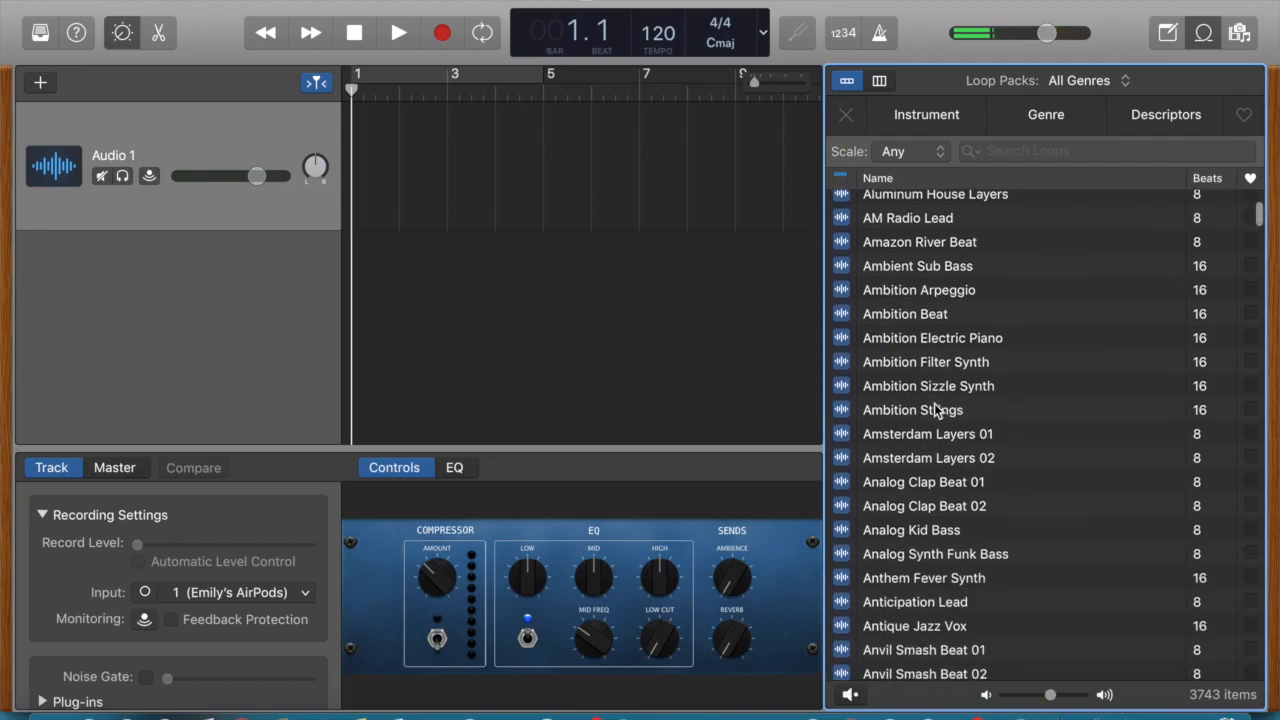
{"action": "left_click", "coordinate": [937, 410]}
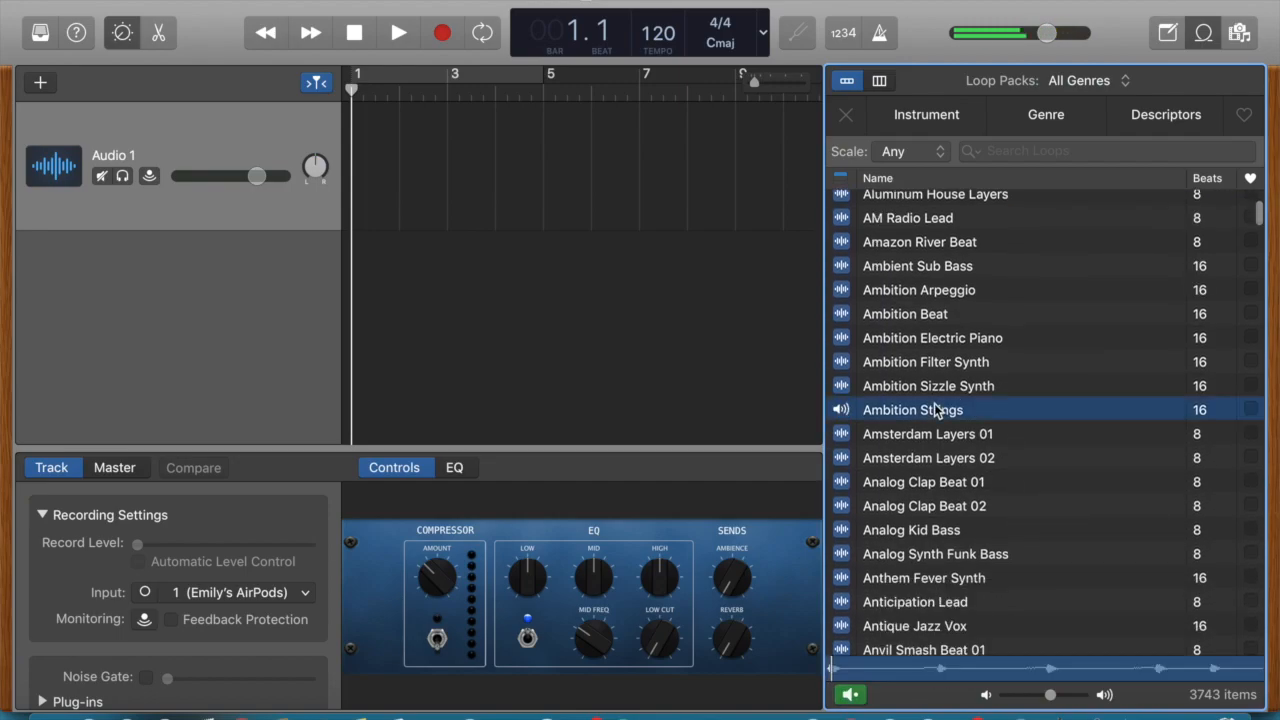
{"action": "left_click", "coordinate": [839, 414]}
{"action": "left_click_drag", "start_coordinate": [914, 412], "coordinate": [347, 180]}
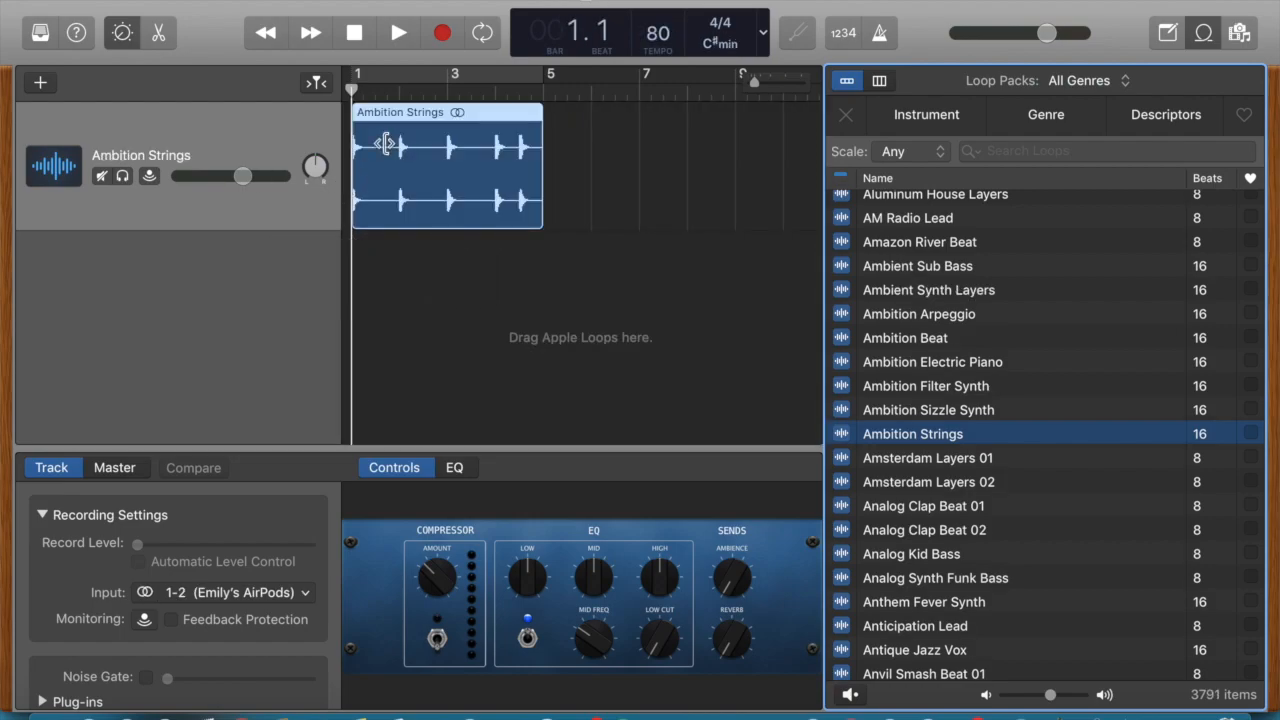
Step: Restrict the loop list to MIDI Loops by enabling that type and disabling Audio Loops
{"action": "left_click", "coordinate": [846, 178]}
{"action": "left_click", "coordinate": [730, 211]}
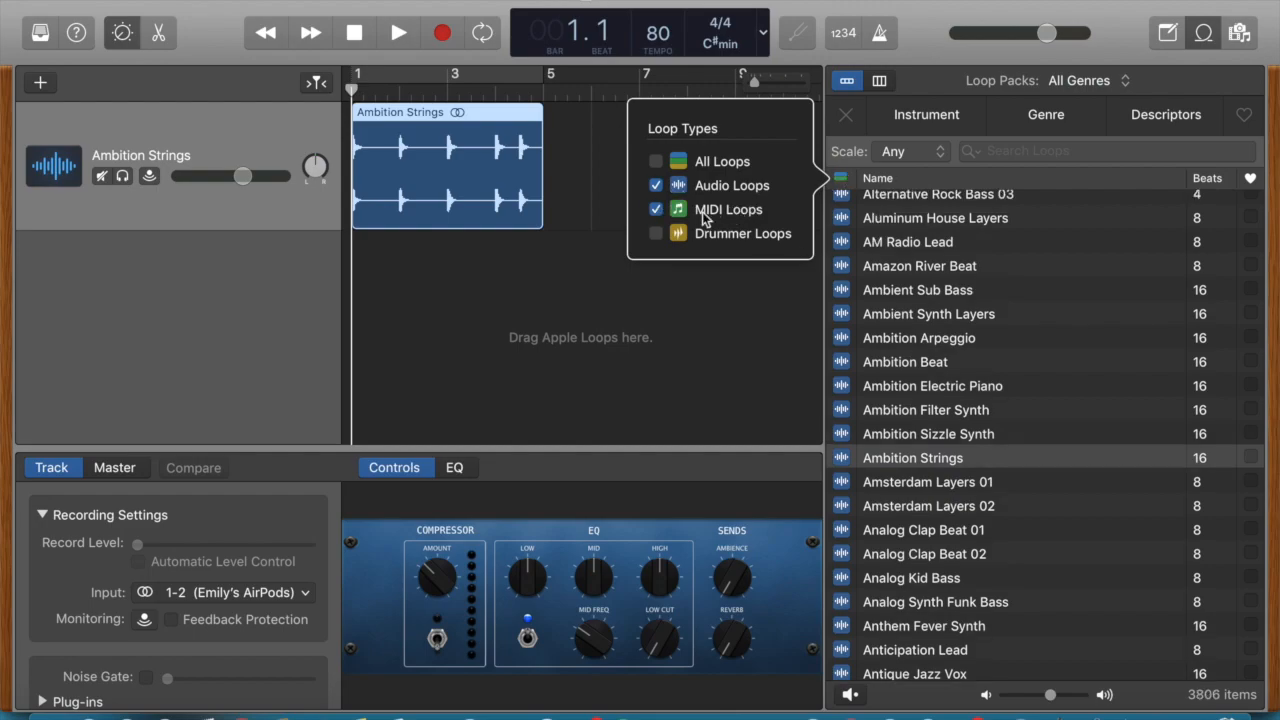
{"action": "left_click", "coordinate": [657, 186]}
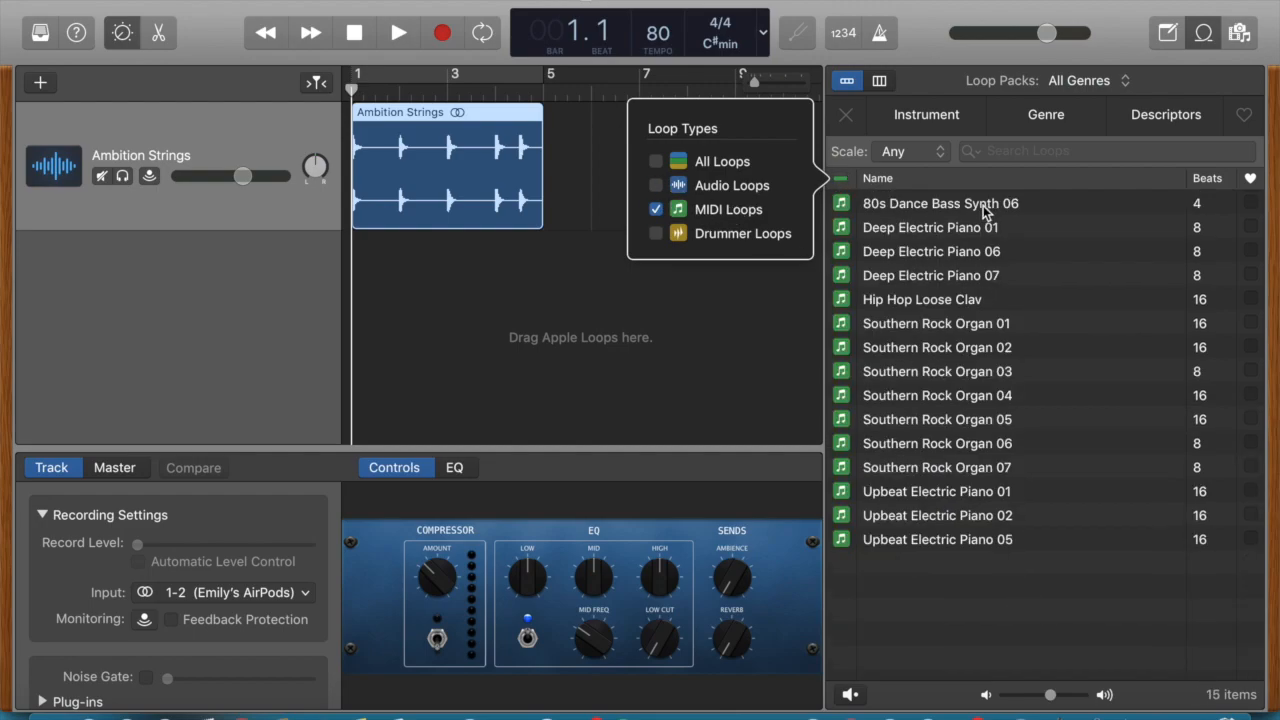
Step: Preview the 80s Dance Bass Synth 06 loop and place it at bar 1 on a new track below Ambition Strings
{"action": "left_click", "coordinate": [900, 205]}
{"action": "left_click", "coordinate": [897, 206]}
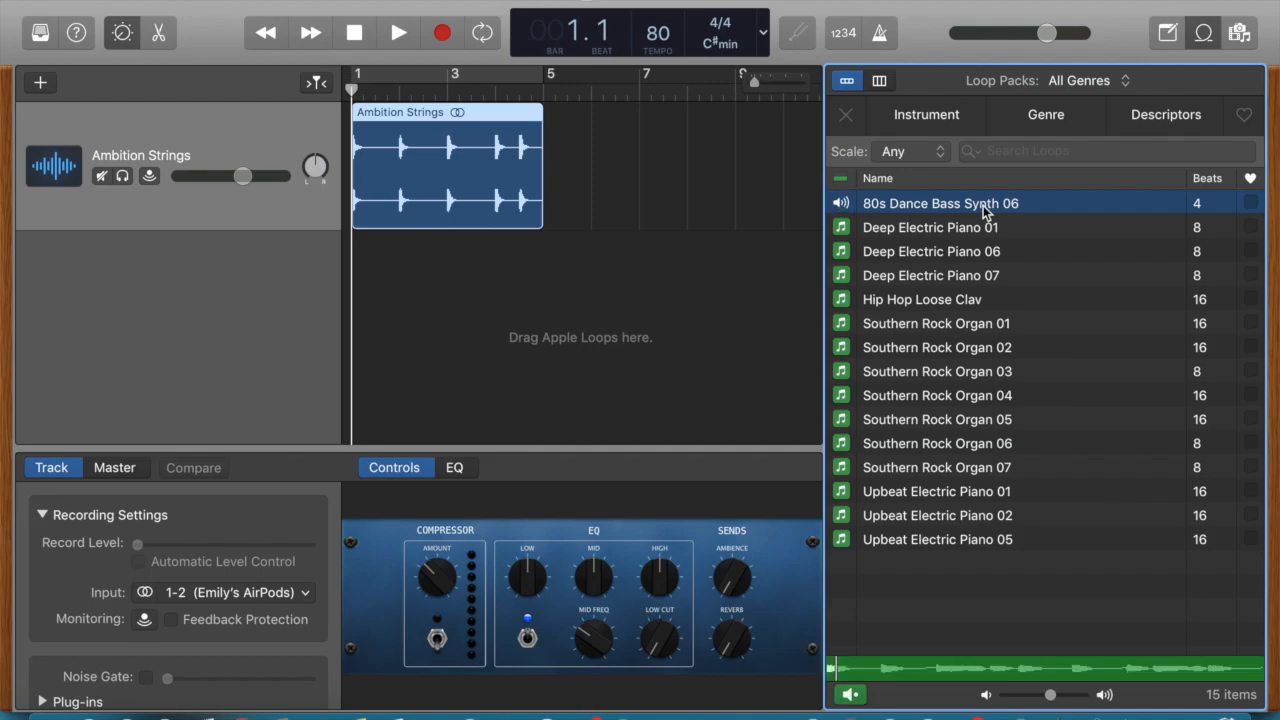
{"action": "left_click", "coordinate": [843, 204]}
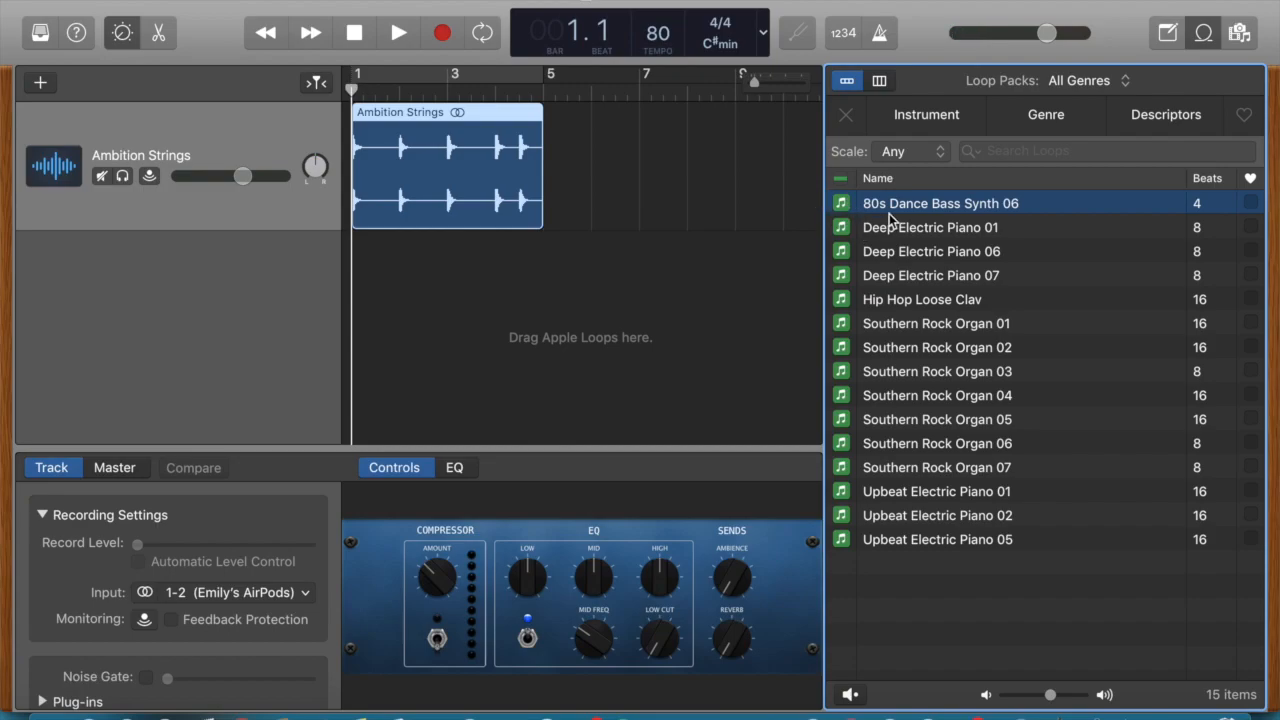
{"action": "left_click_drag", "start_coordinate": [913, 212], "coordinate": [350, 297]}
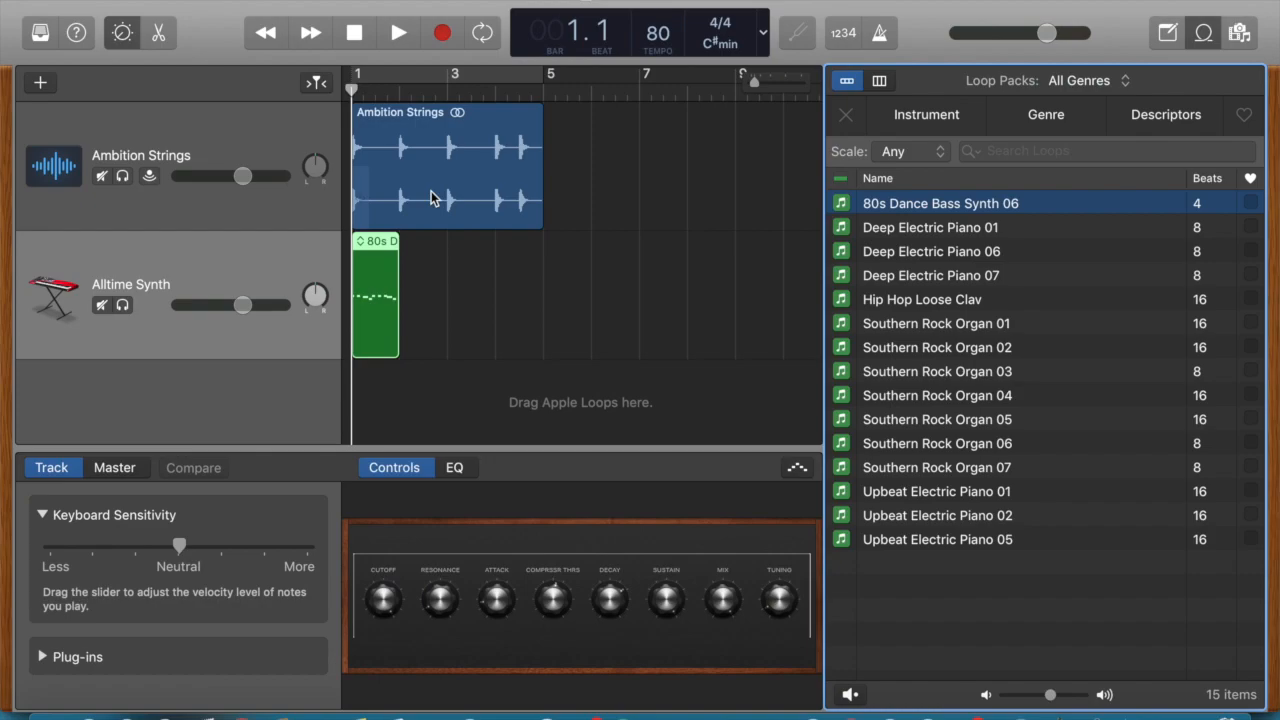
Step: Open the sound library for the Alltime Synth track and look through the Bass, Percussion and Drum Kit categories
{"action": "left_click", "coordinate": [235, 250]}
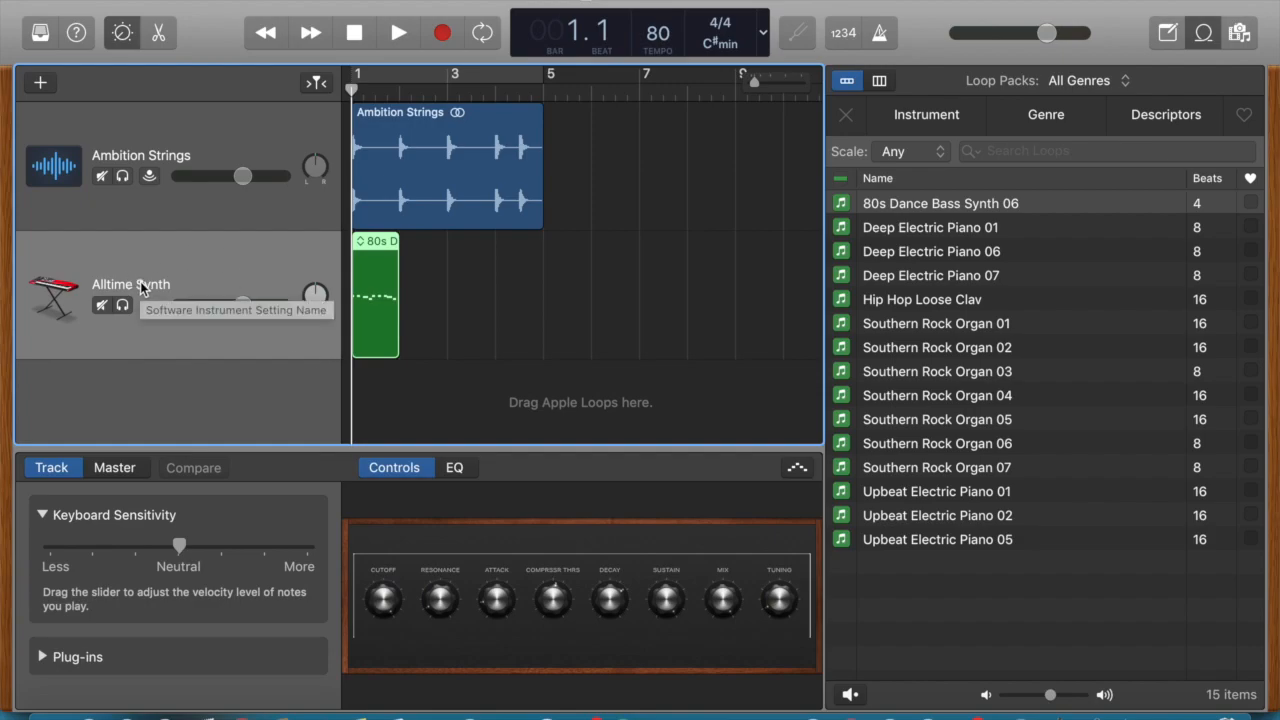
{"action": "left_click", "coordinate": [40, 34]}
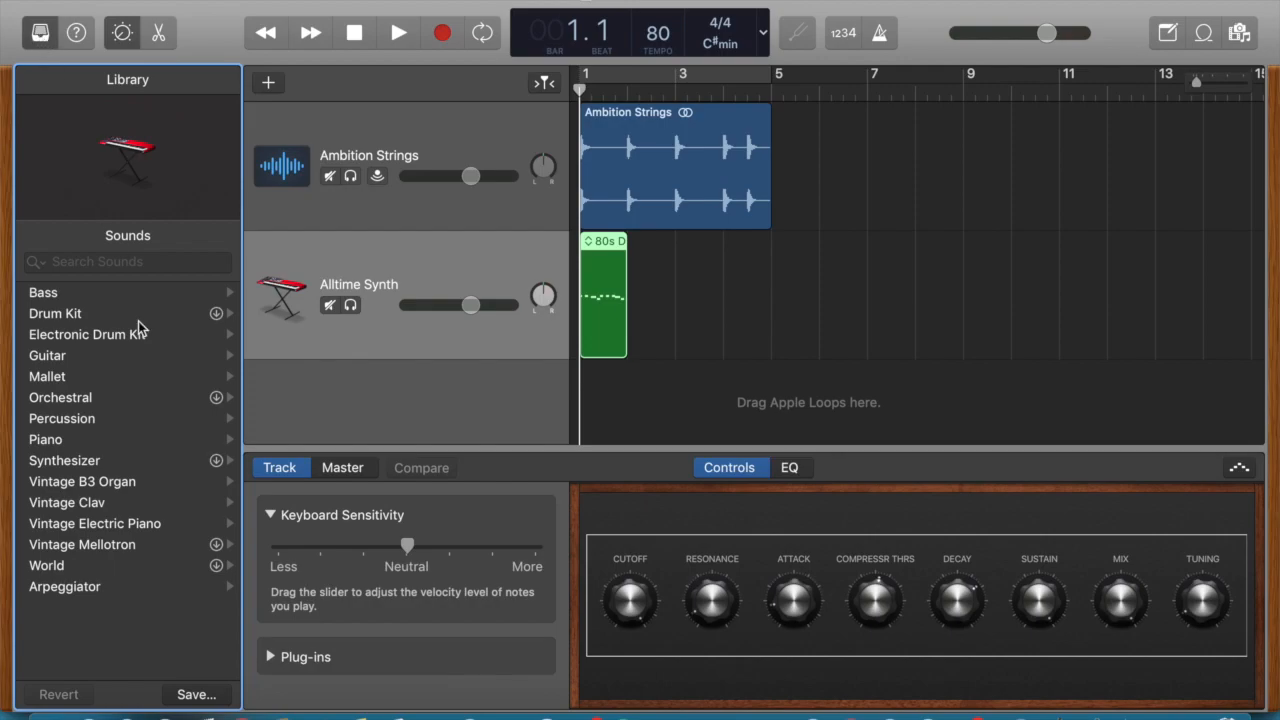
{"action": "left_click", "coordinate": [106, 296]}
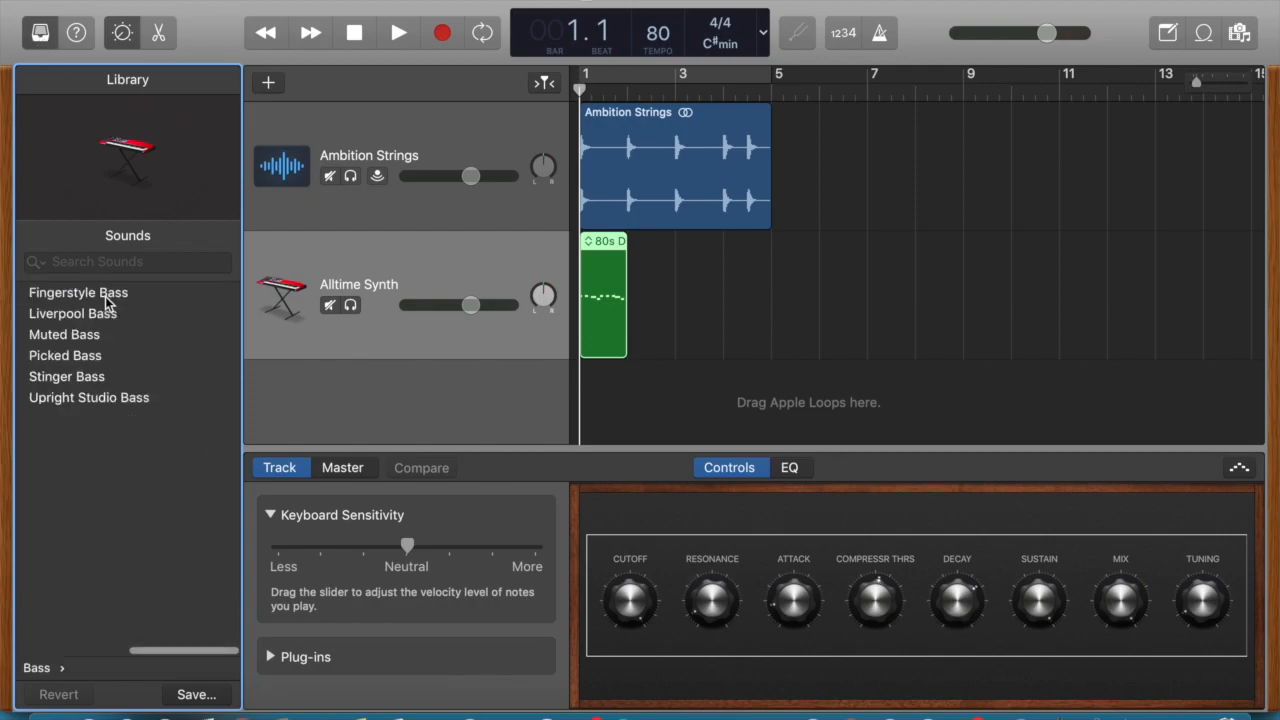
{"action": "left_click", "coordinate": [36, 668]}
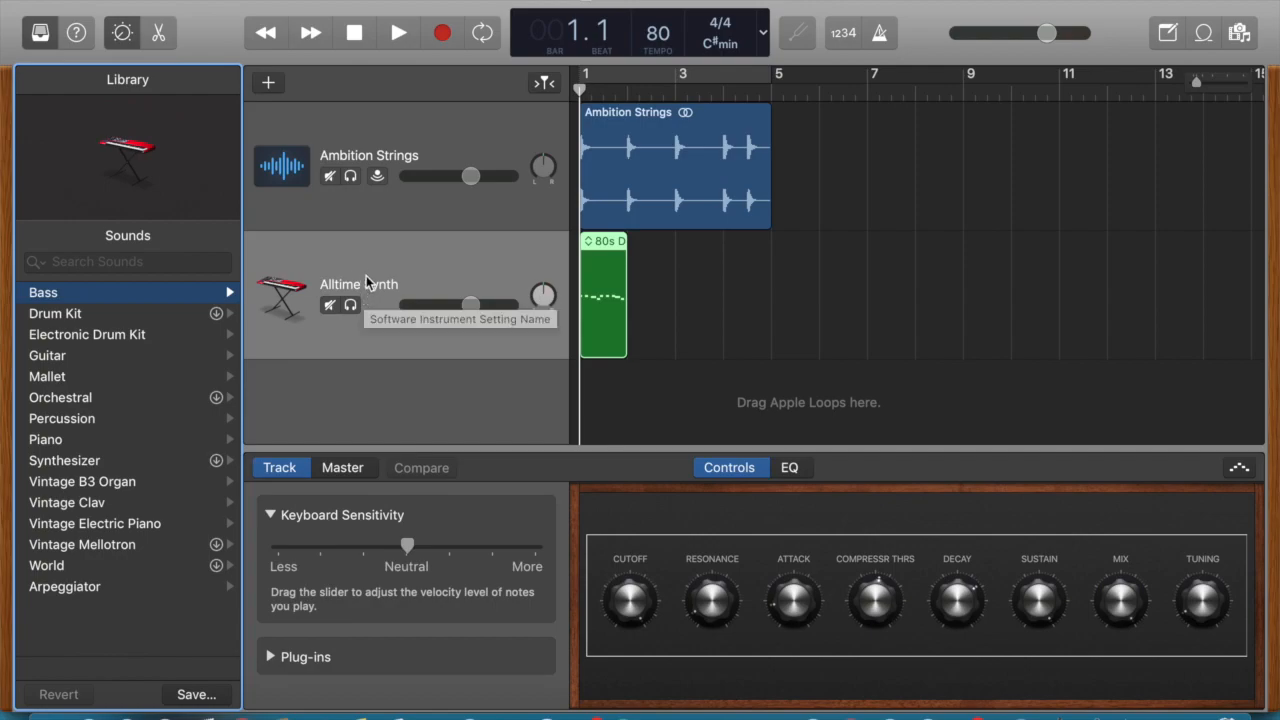
{"action": "left_click", "coordinate": [98, 418]}
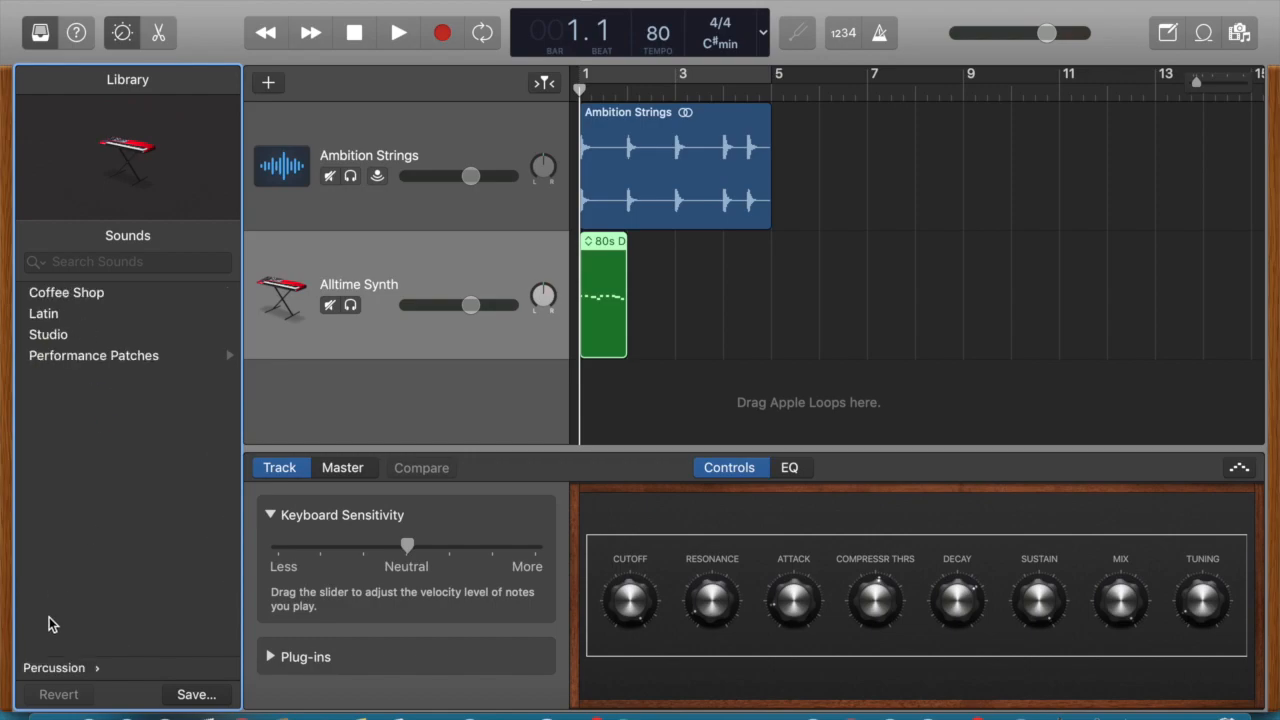
{"action": "left_click", "coordinate": [50, 668]}
{"action": "left_click", "coordinate": [180, 312]}
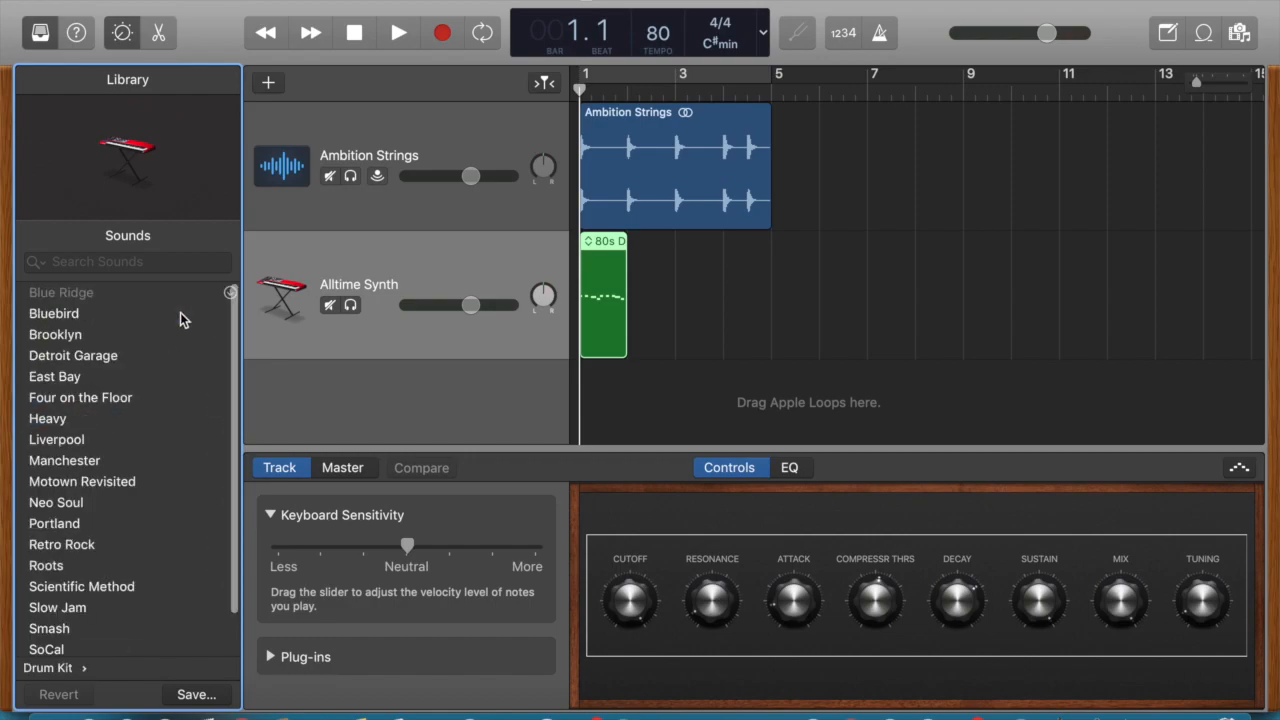
{"action": "scroll", "coordinate": [184, 329], "scroll_direction": "down", "scroll_amount": 2}
{"action": "scroll", "coordinate": [184, 329], "scroll_direction": "up", "scroll_amount": 2}
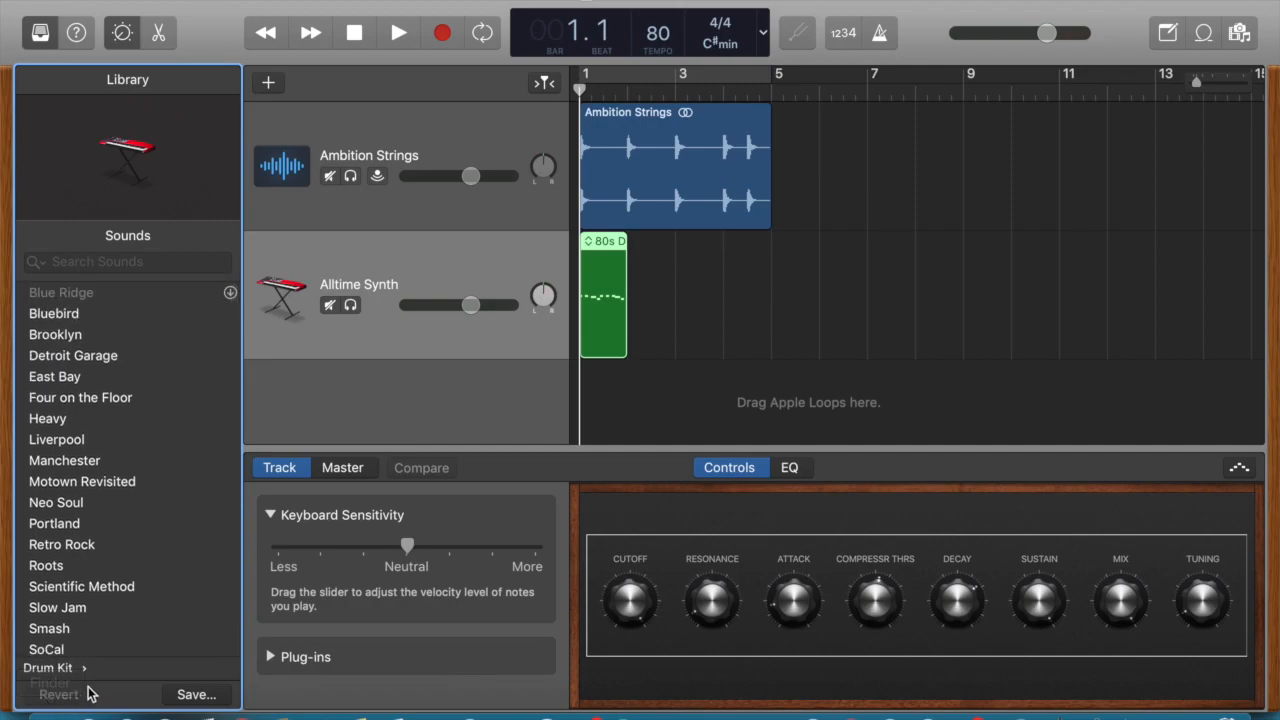
{"action": "left_click", "coordinate": [60, 668]}
Step: Change the Alltime Synth track's instrument to Steinway Grand Piano and select the track's MIDI region
{"action": "left_click", "coordinate": [396, 268]}
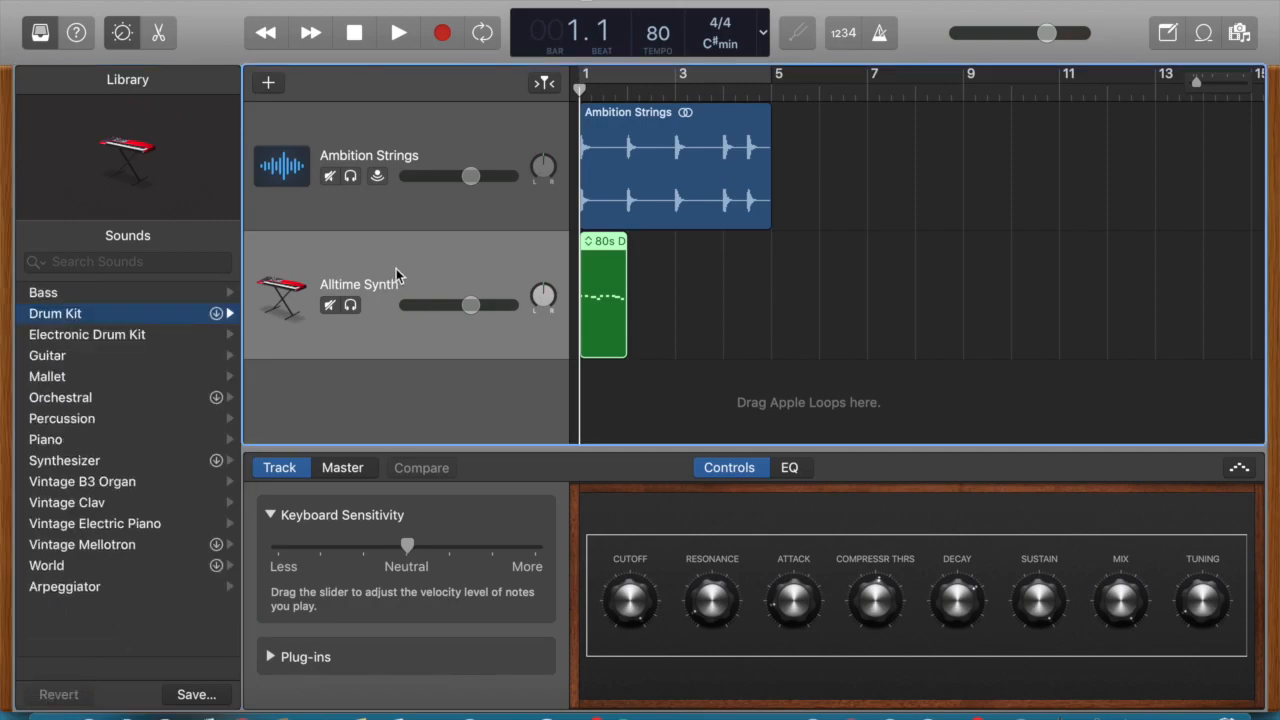
{"action": "left_click", "coordinate": [73, 440]}
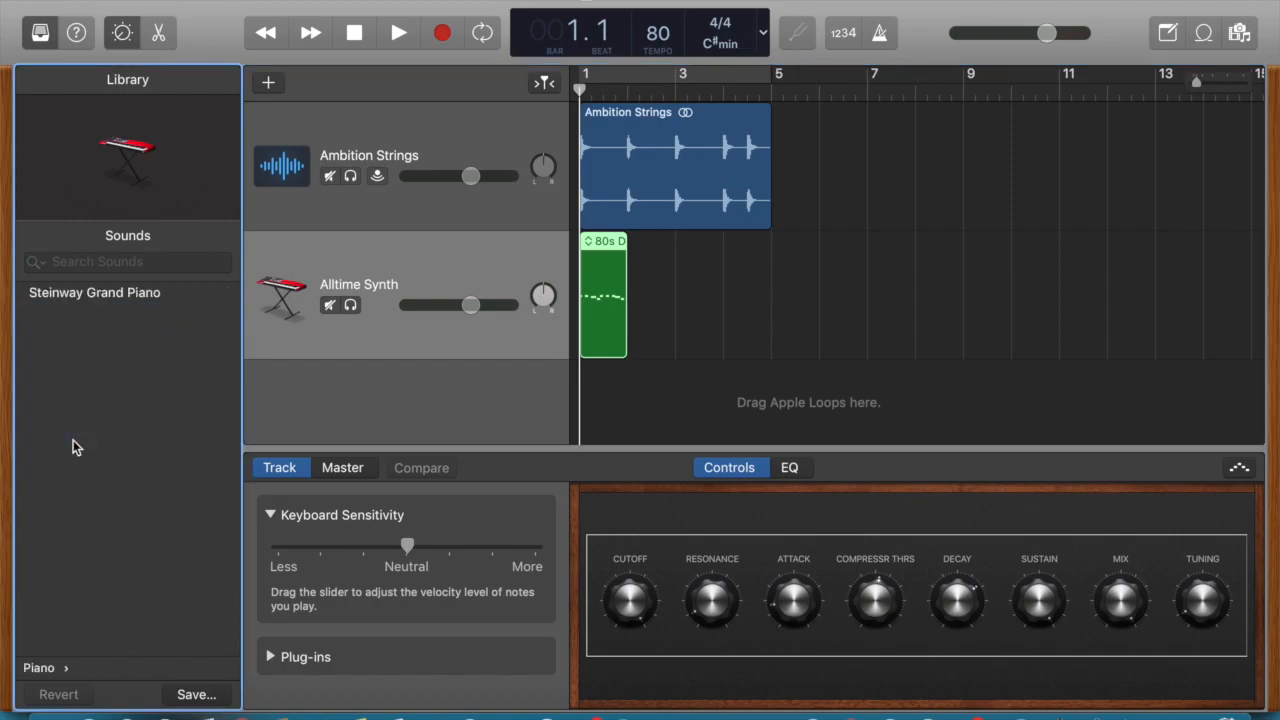
{"action": "left_click", "coordinate": [123, 296]}
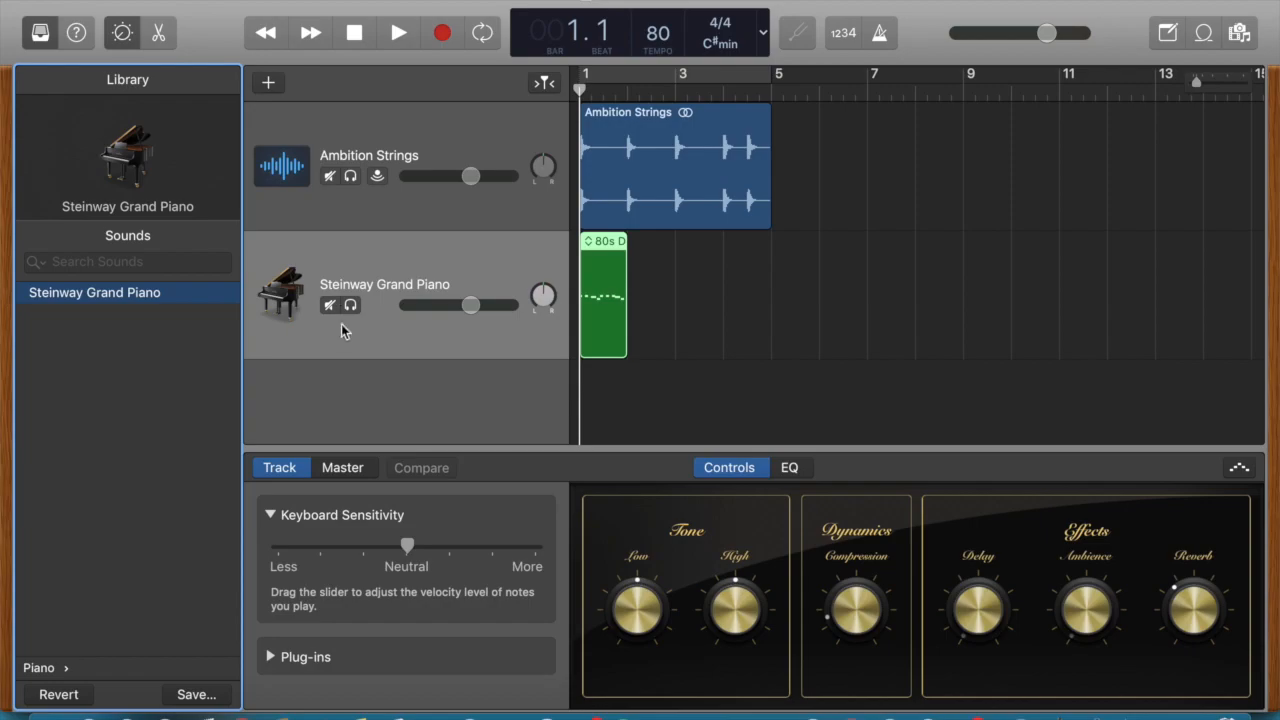
{"action": "left_click", "coordinate": [606, 252]}
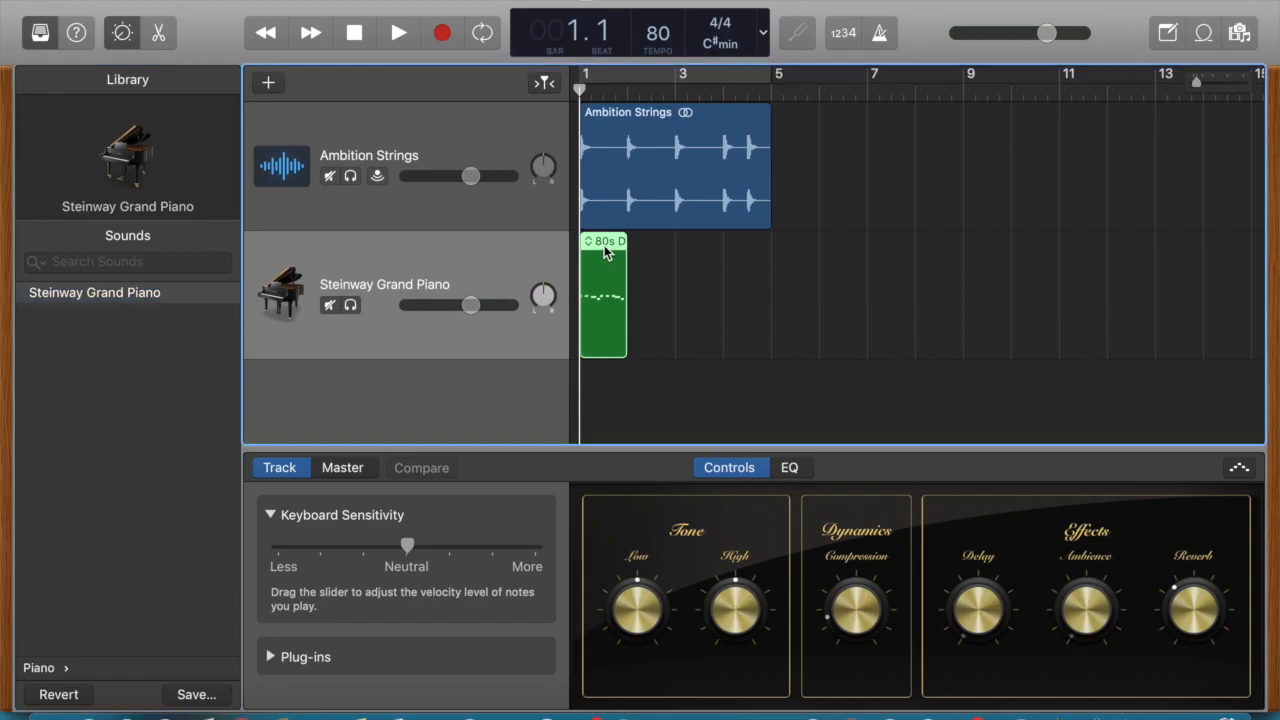
Step: Extend the MIDI region on the Steinway Grand Piano track to bar 5, level with the Ambition Strings region
{"action": "left_click_drag", "start_coordinate": [624, 317], "coordinate": [771, 323]}
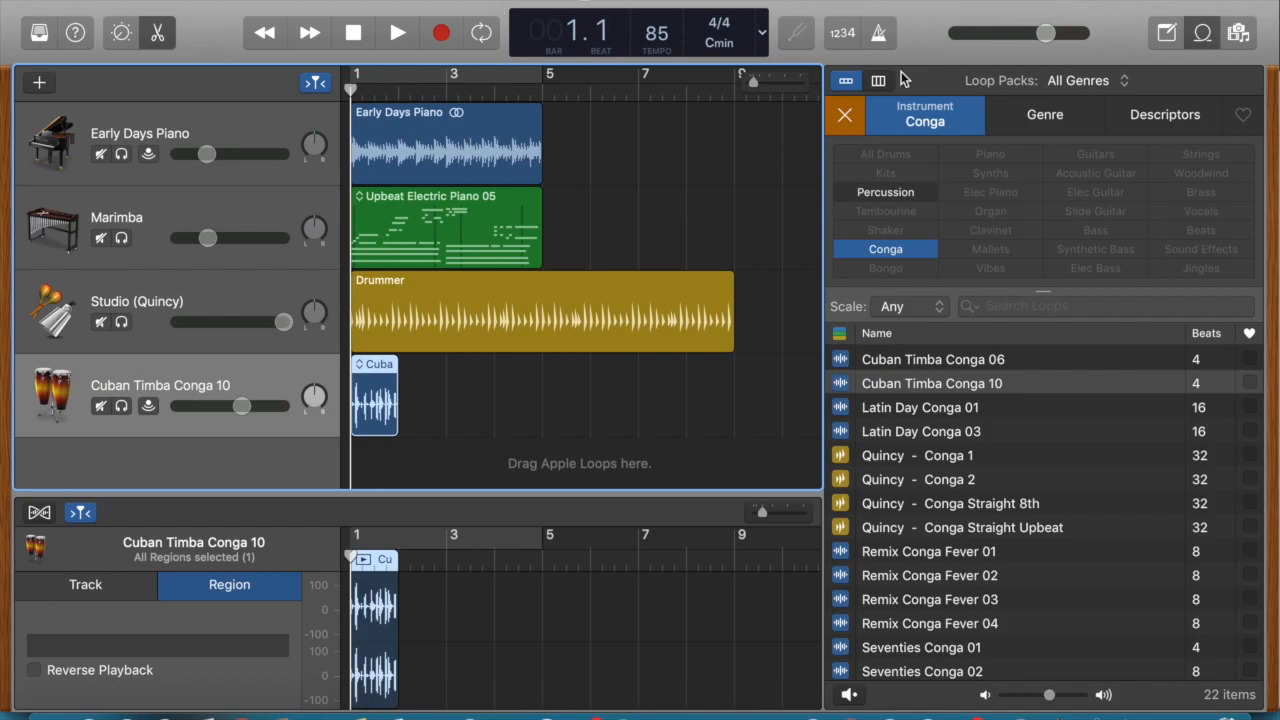
Step: Hide the loop browser and loop the Early Days Piano, Upbeat Electric Piano 05 and Cuban Timba Conga 10 regions out to bar 9
{"action": "left_click", "coordinate": [1203, 33]}
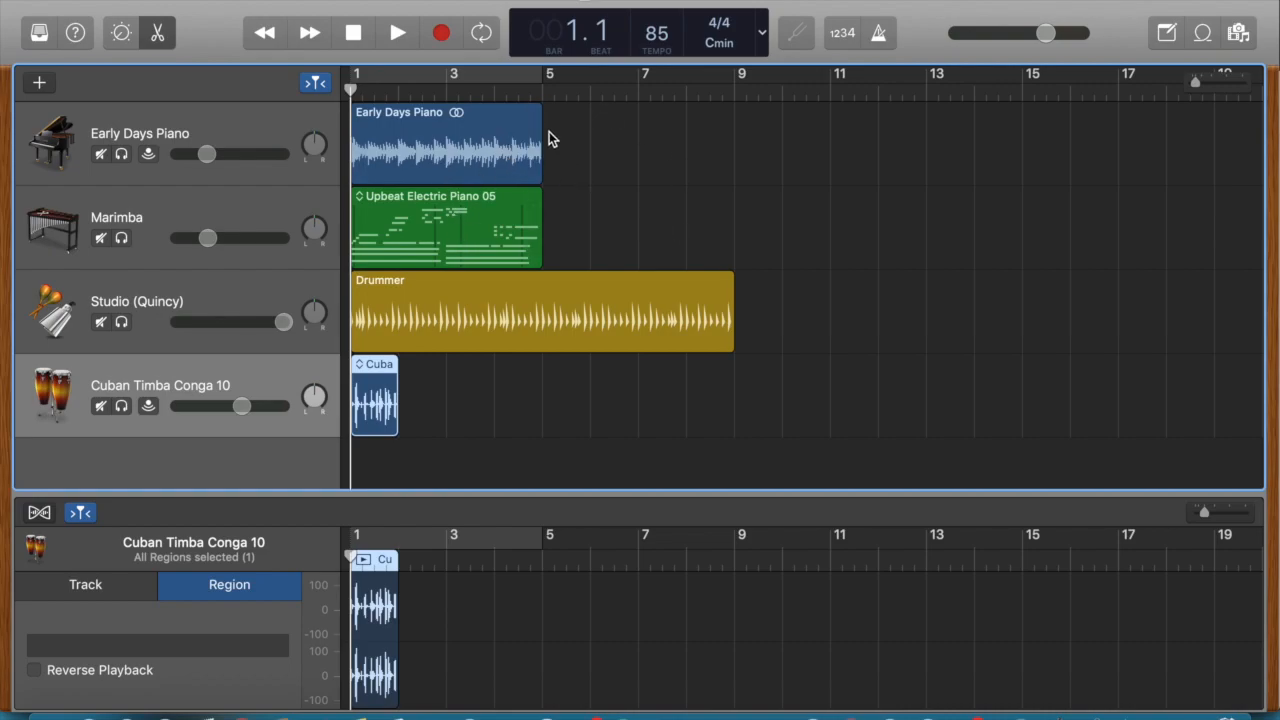
{"action": "left_click_drag", "start_coordinate": [538, 124], "coordinate": [736, 141]}
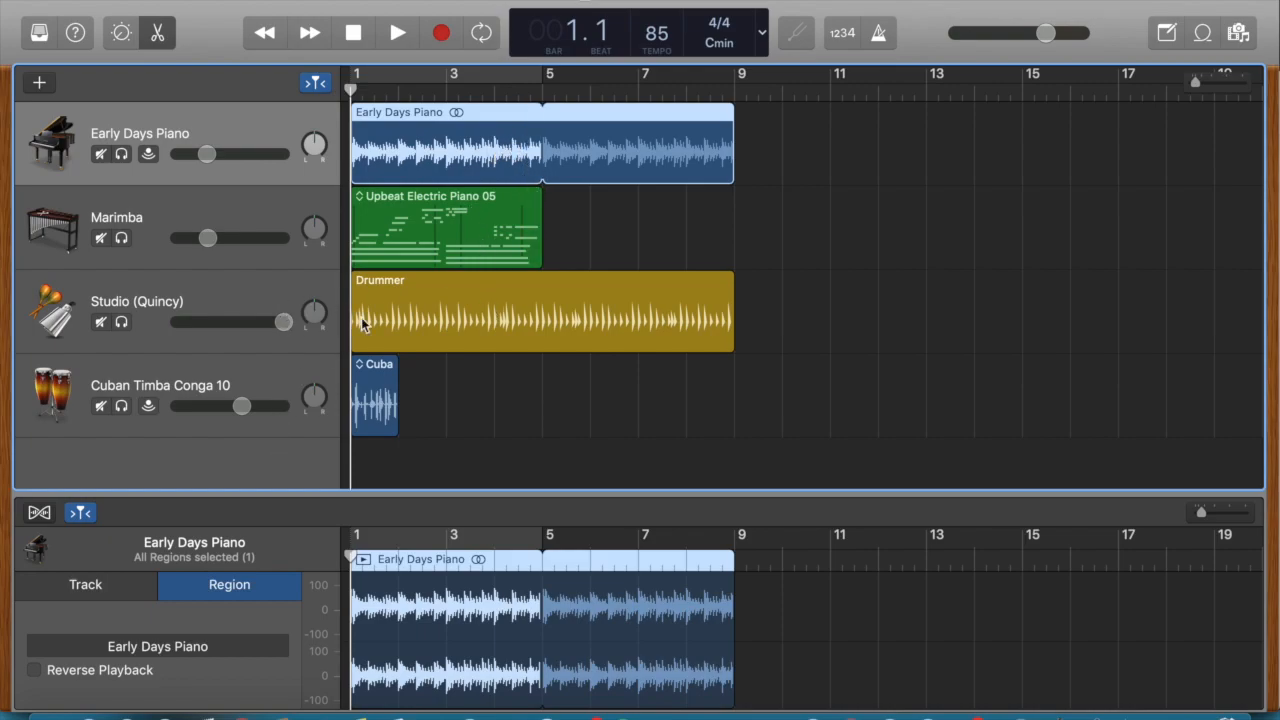
{"action": "left_click", "coordinate": [497, 207]}
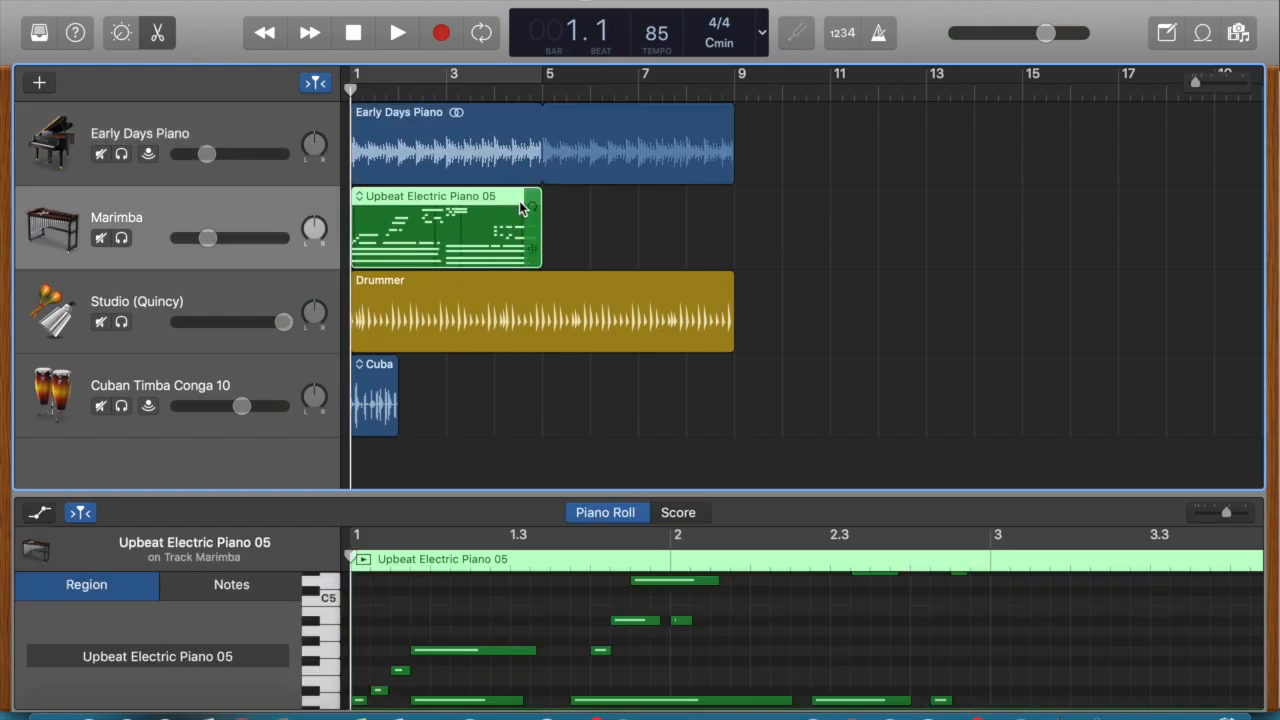
{"action": "left_click_drag", "start_coordinate": [537, 203], "coordinate": [728, 206]}
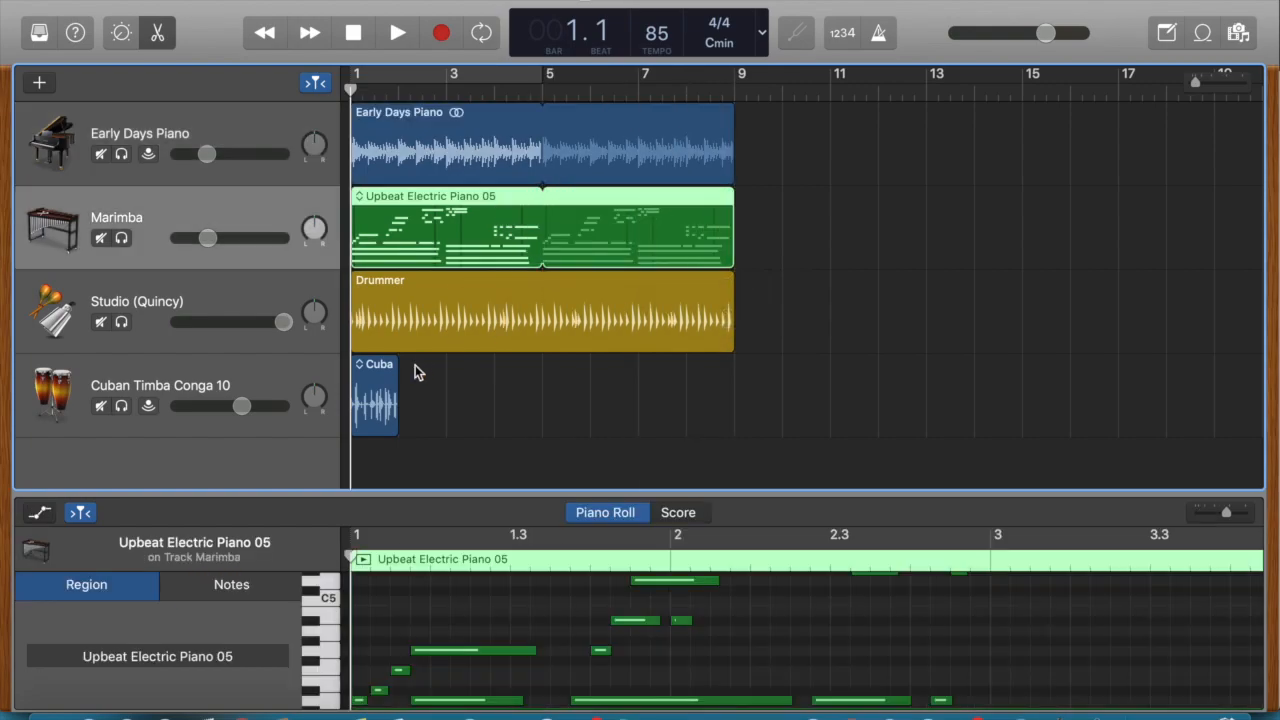
{"action": "left_click", "coordinate": [400, 372]}
{"action": "left_click_drag", "start_coordinate": [400, 372], "coordinate": [734, 375]}
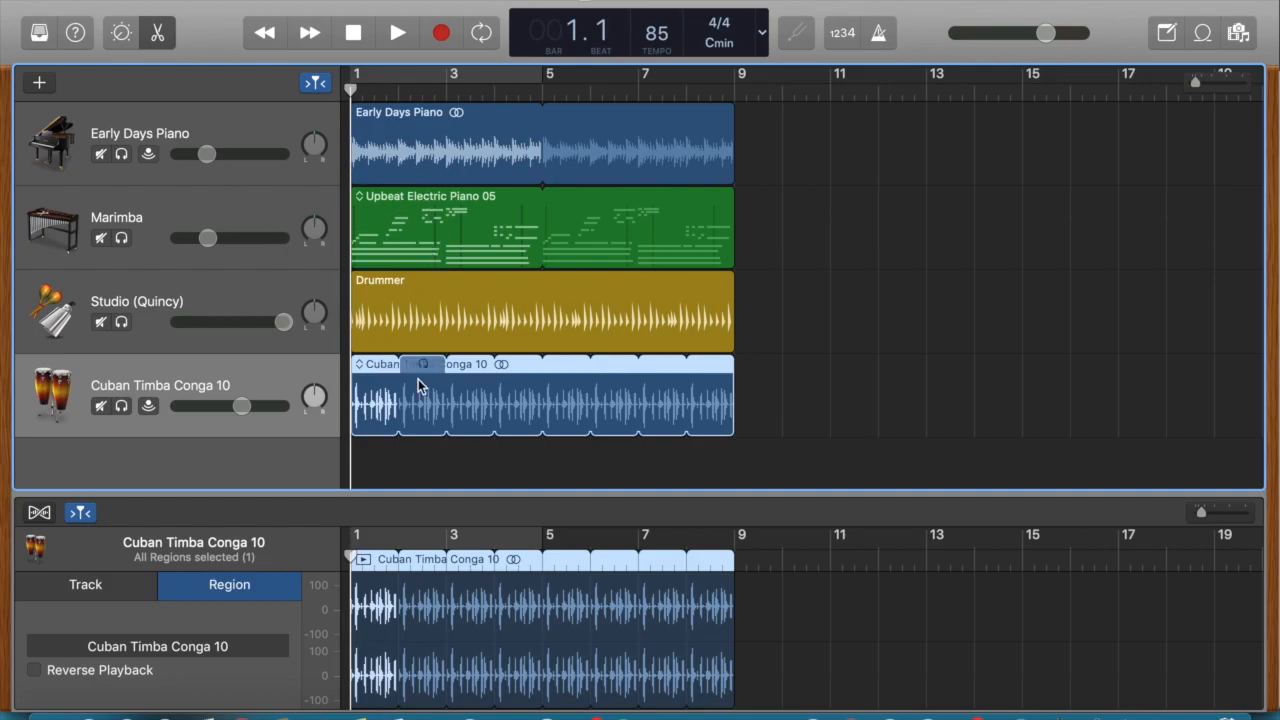
Step: Try shifting the Upbeat Electric Piano 05 region off bar 1 with its loop stop at 8.4.1.1, and undo the changes
{"action": "left_click_drag", "start_coordinate": [418, 212], "coordinate": [456, 210]}
{"action": "left_click_drag", "start_coordinate": [766, 195], "coordinate": [715, 192]}
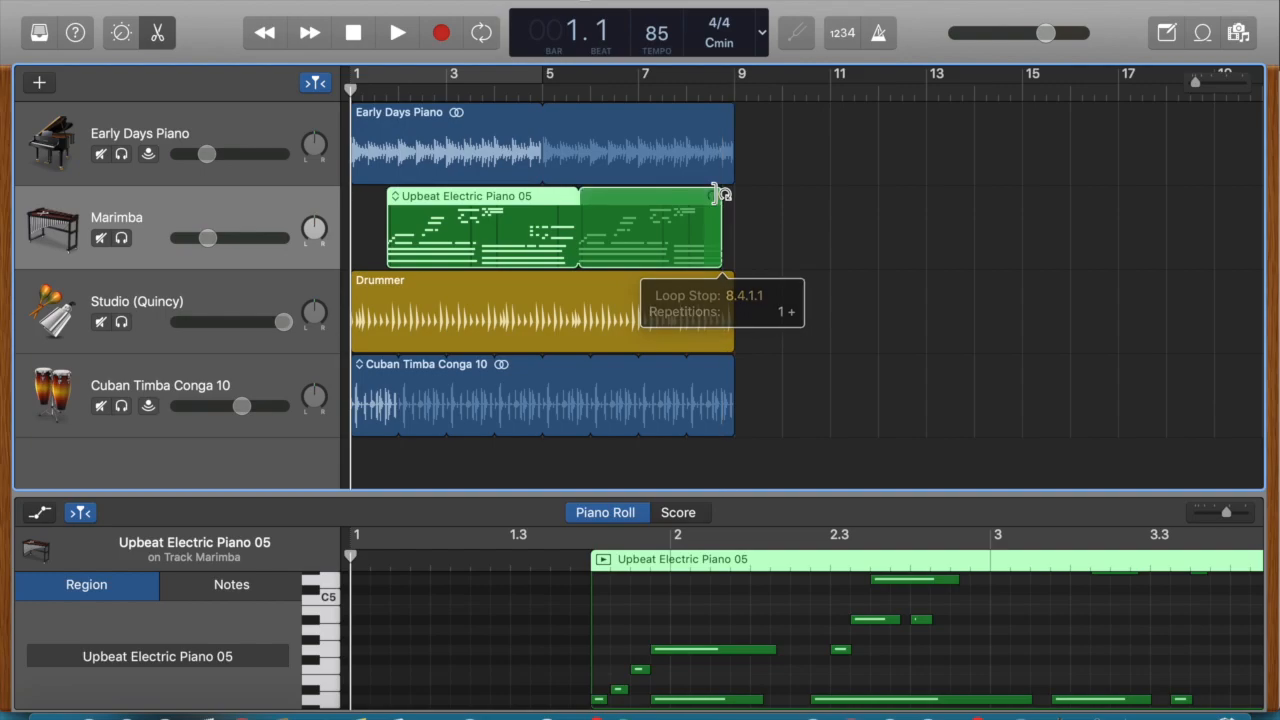
{"action": "key", "text": "super+z"}
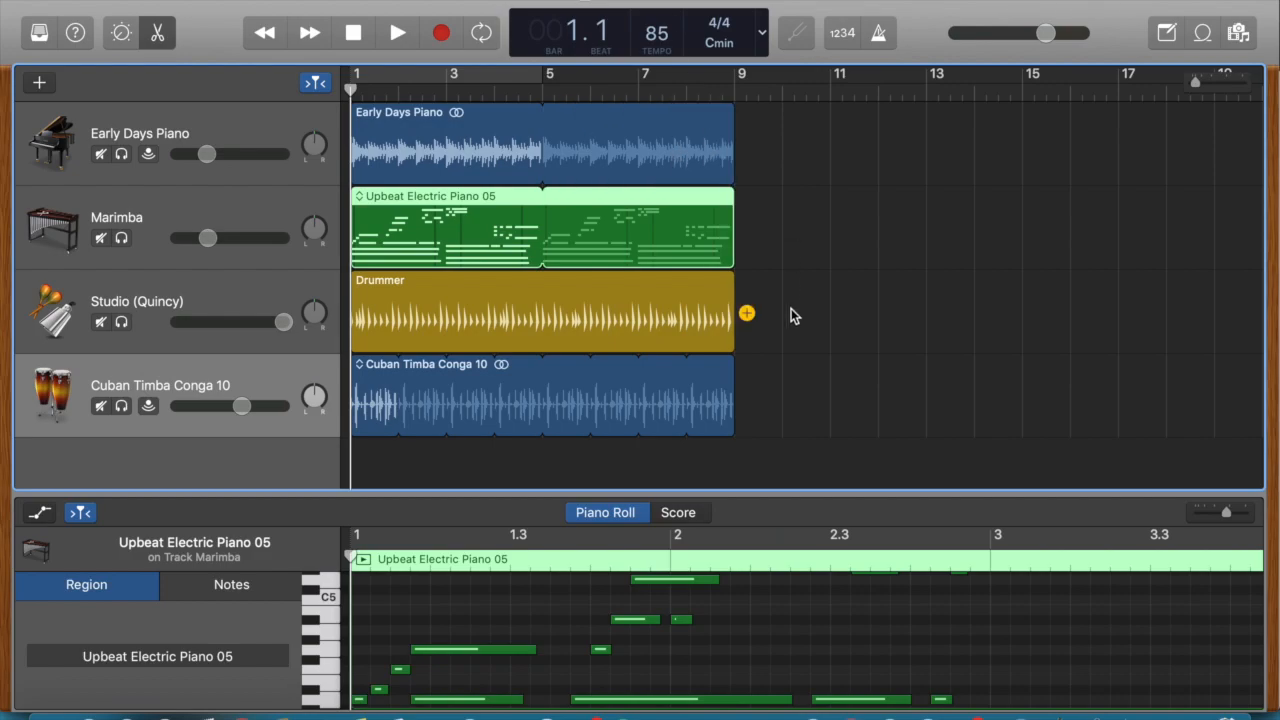
Step: Select the regions of all four tracks together and dismiss the low battery notification
{"action": "left_click", "coordinate": [247, 120]}
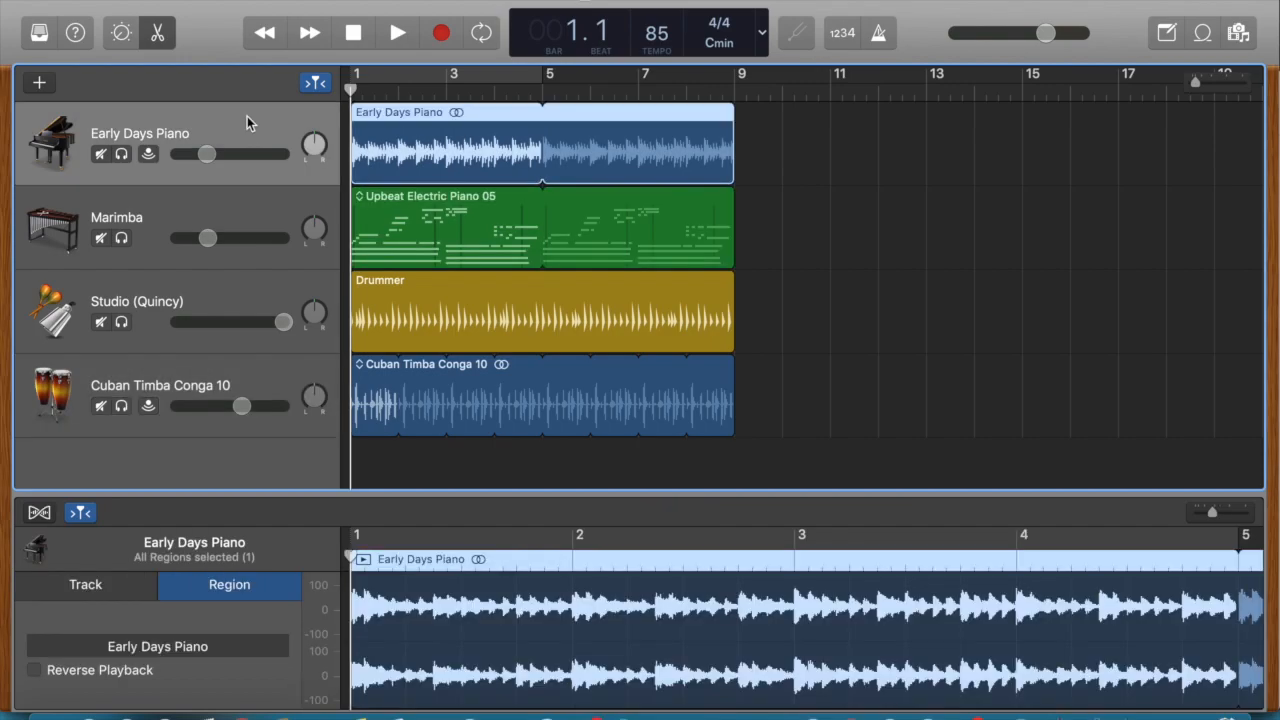
{"action": "left_click", "coordinate": [168, 212]}
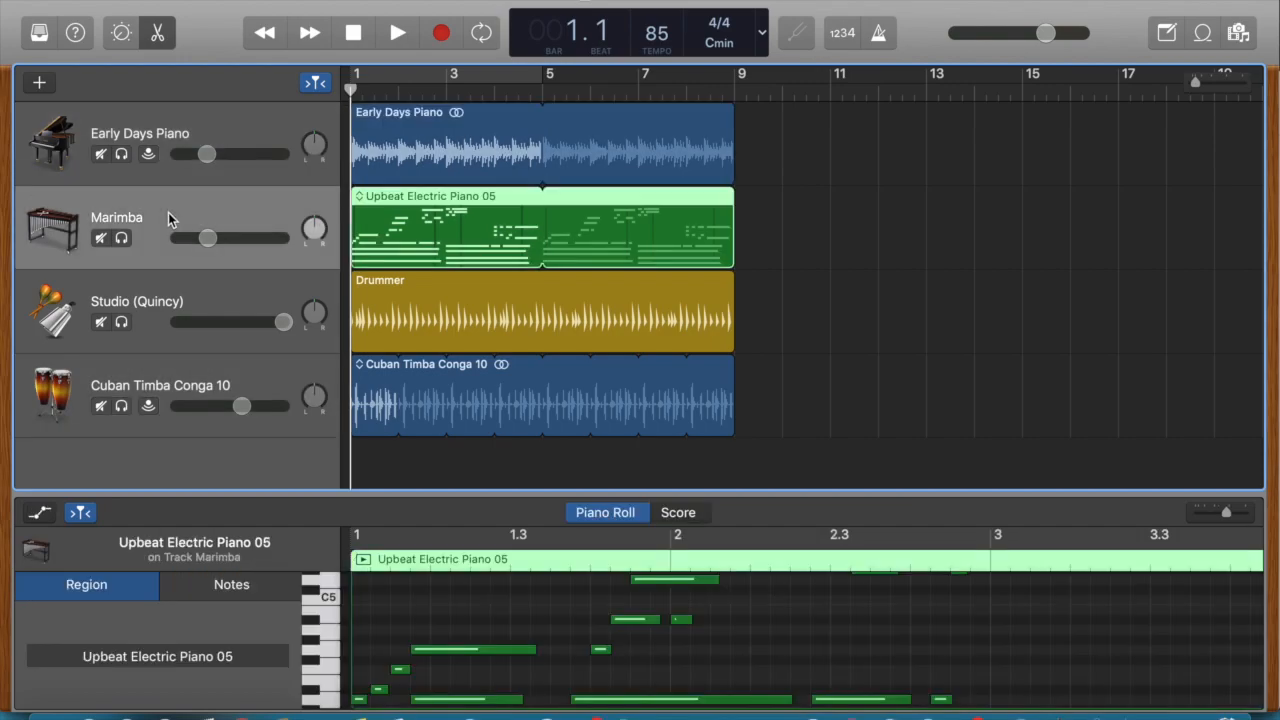
{"action": "left_click", "coordinate": [272, 114]}
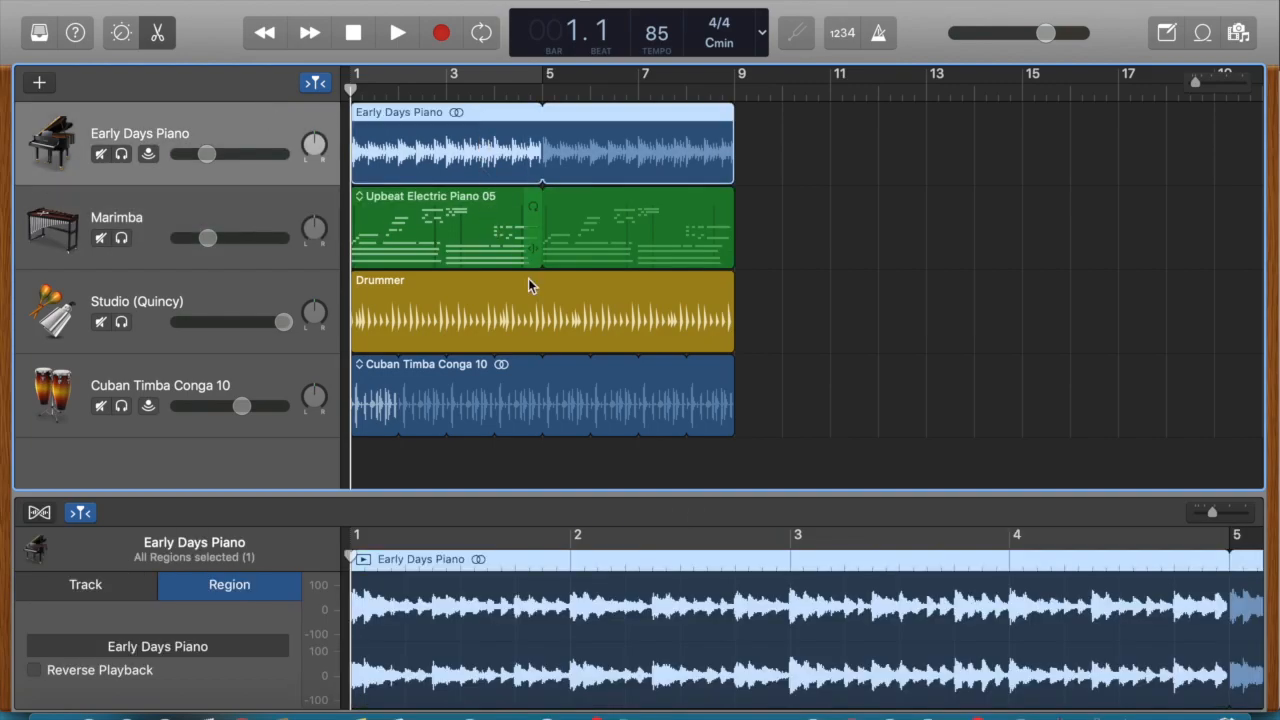
{"action": "left_click", "coordinate": [564, 371]}
{"action": "left_click", "coordinate": [555, 320]}
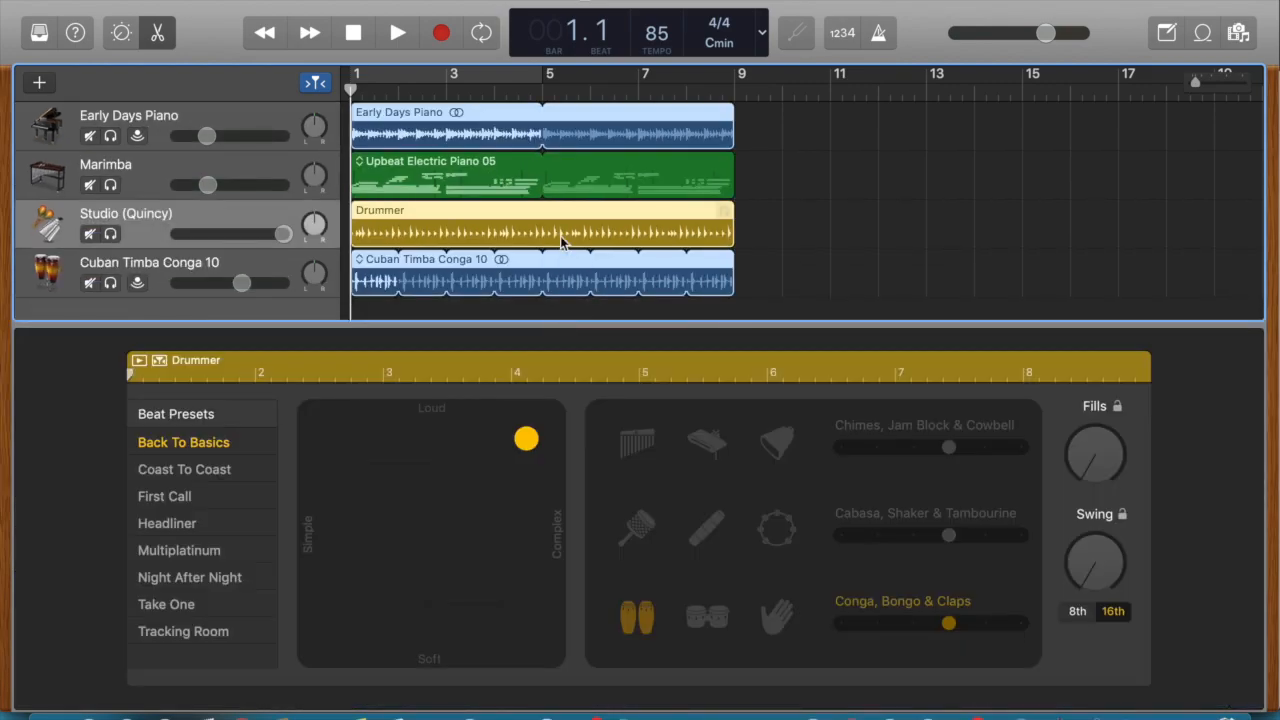
{"action": "left_click", "coordinate": [568, 196]}
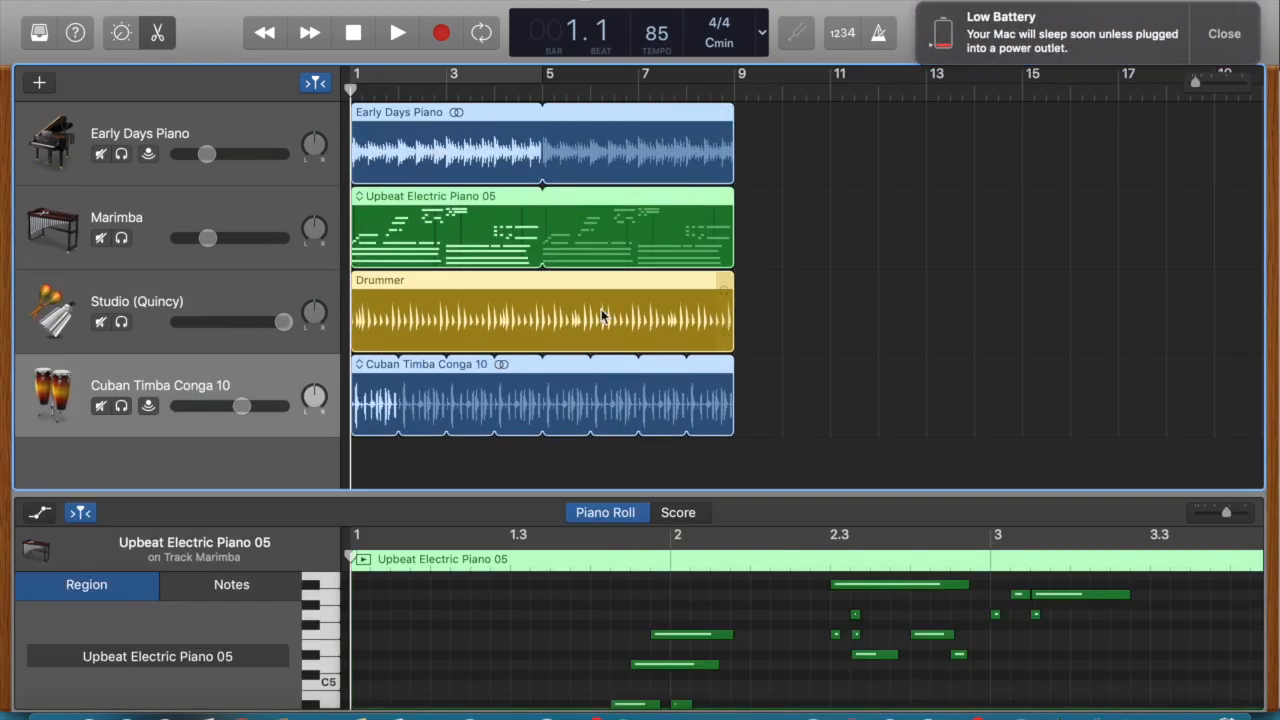
{"action": "left_click", "coordinate": [1246, 38]}
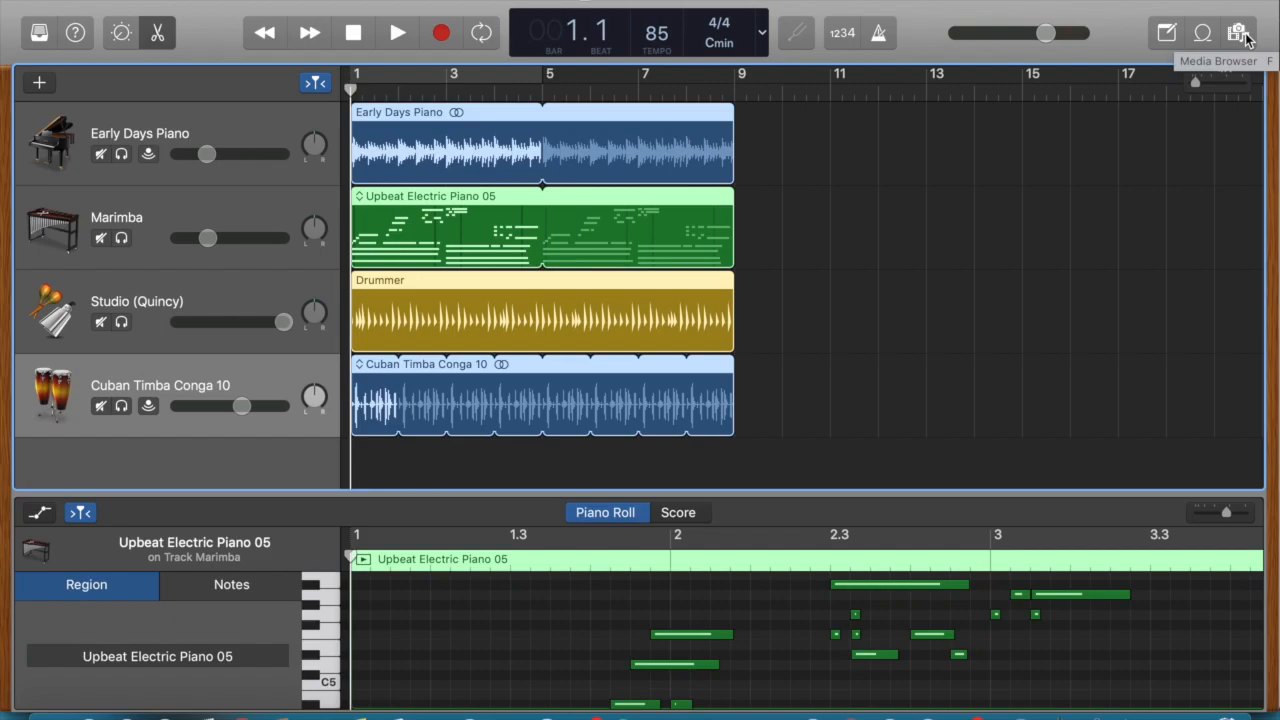
Step: Copy the four selected regions, paste them at the playhead and undo the paste
{"action": "right_click", "coordinate": [654, 141]}
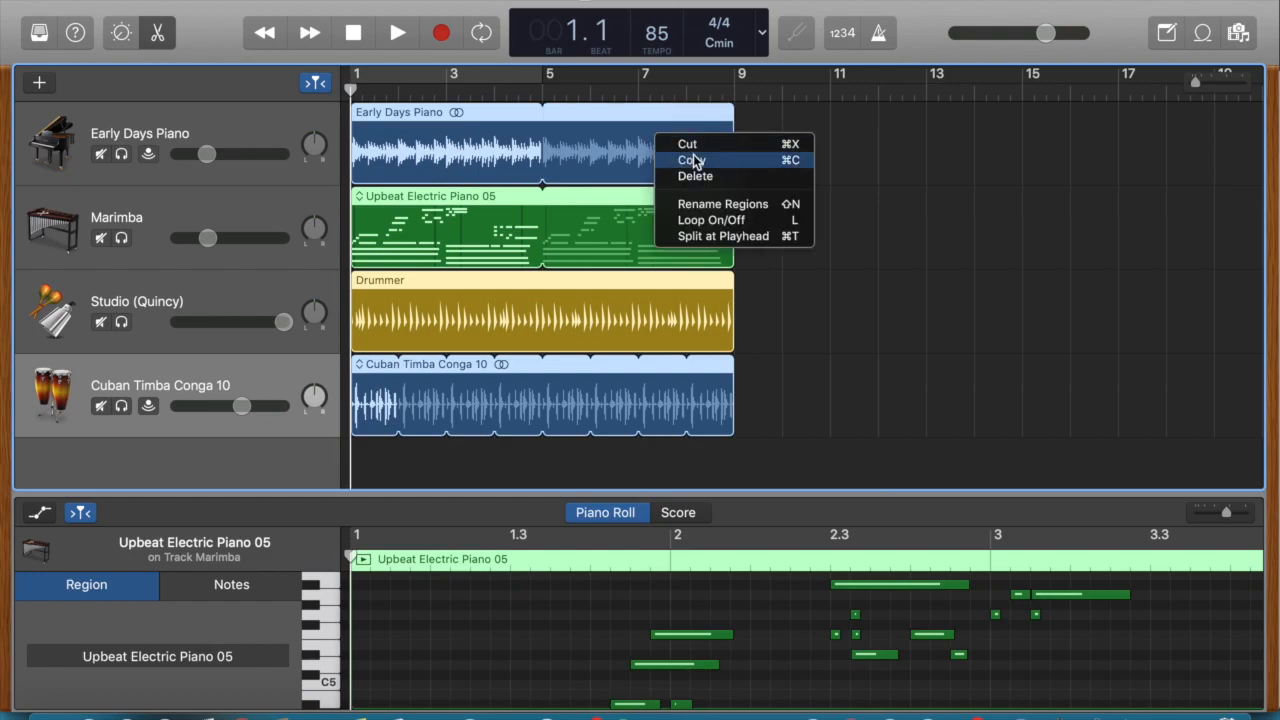
{"action": "left_click", "coordinate": [692, 162]}
{"action": "right_click", "coordinate": [770, 141]}
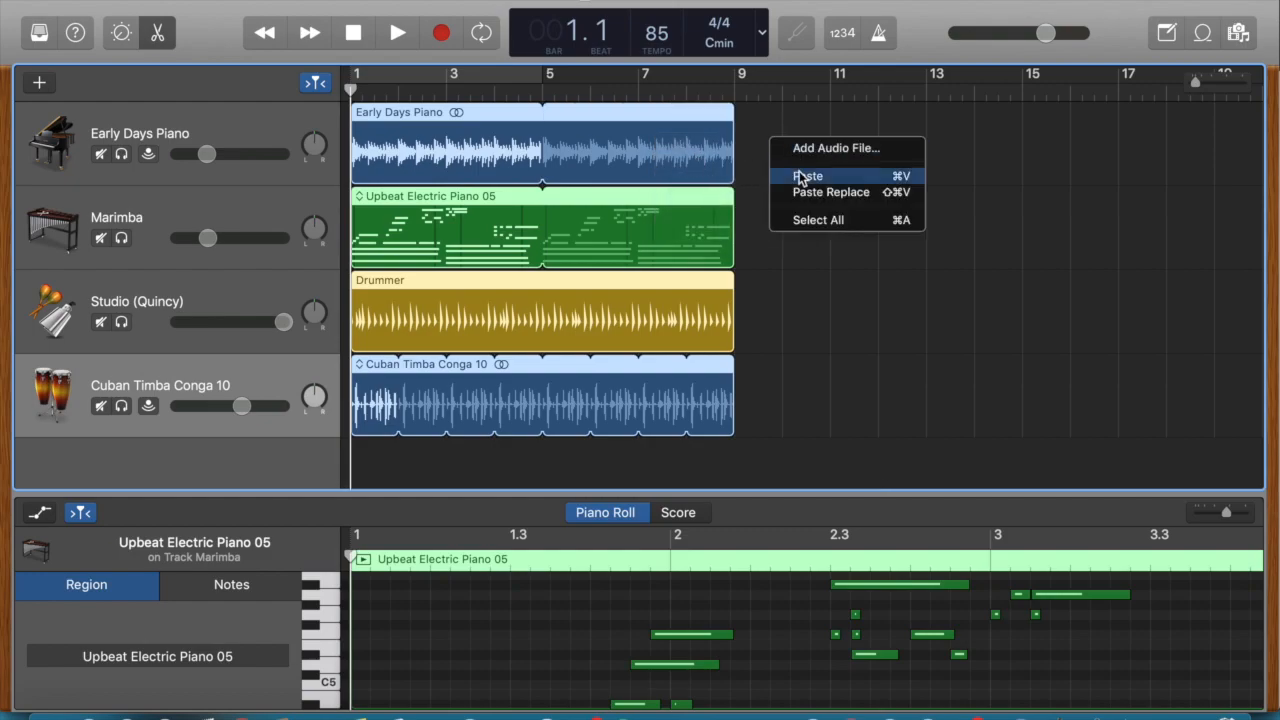
{"action": "left_click", "coordinate": [801, 177]}
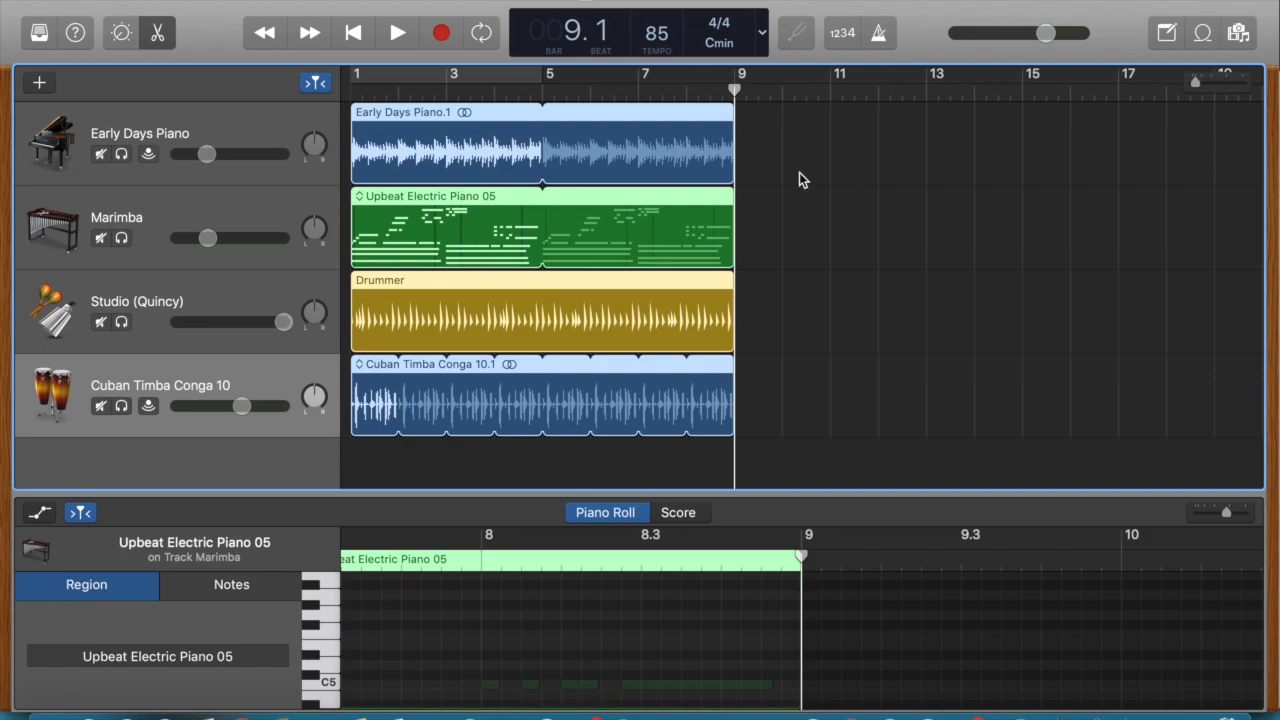
{"action": "key", "text": "super+z"}
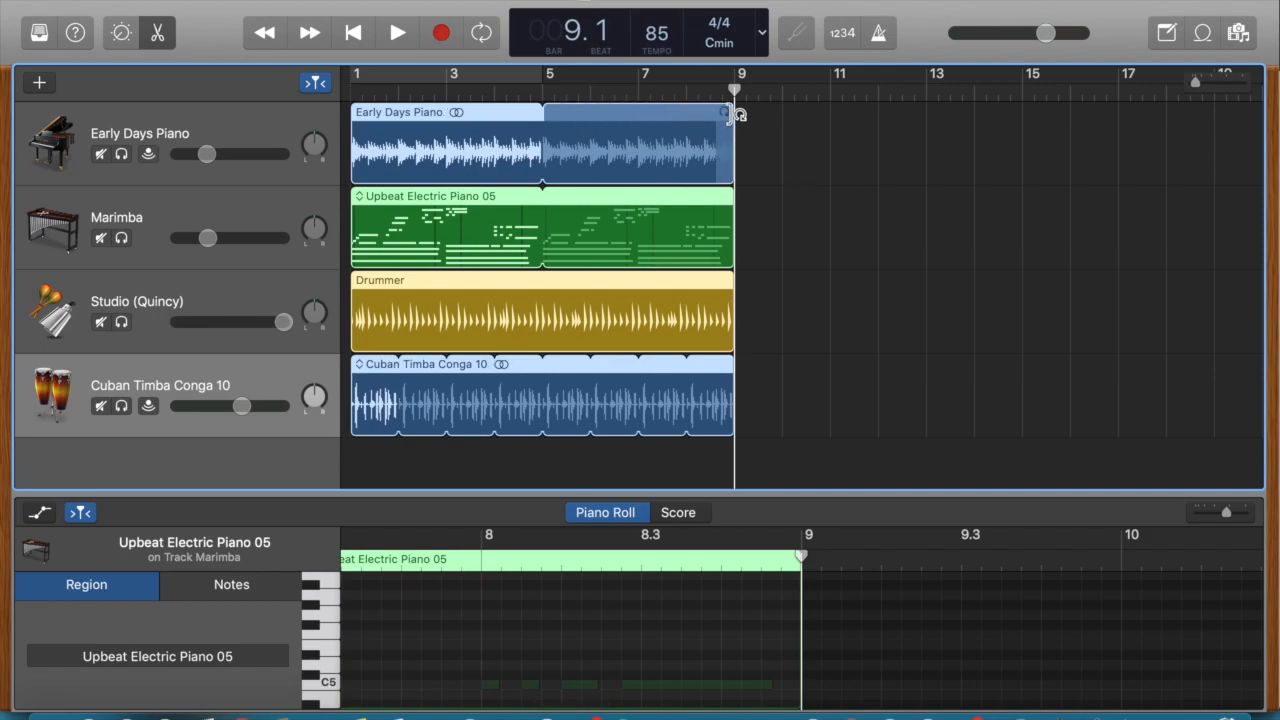
Step: Loop all four selected regions out to bar 17 in one go
{"action": "mouse_move", "coordinate": [734, 113]}
{"action": "left_mouse_down"}
{"action": "mouse_move", "coordinate": [760, 113]}
{"action": "mouse_move", "coordinate": [742, 117]}
{"action": "left_mouse_up"}
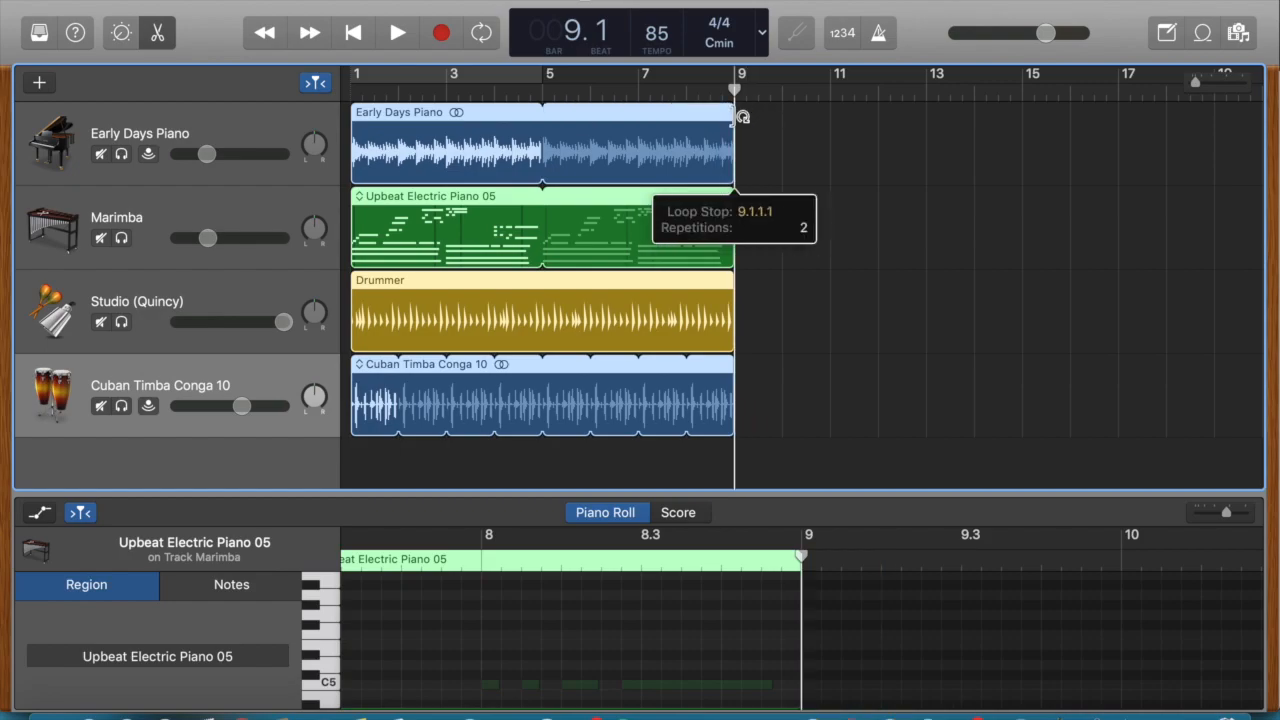
{"action": "left_click_drag", "start_coordinate": [742, 117], "coordinate": [1120, 148]}
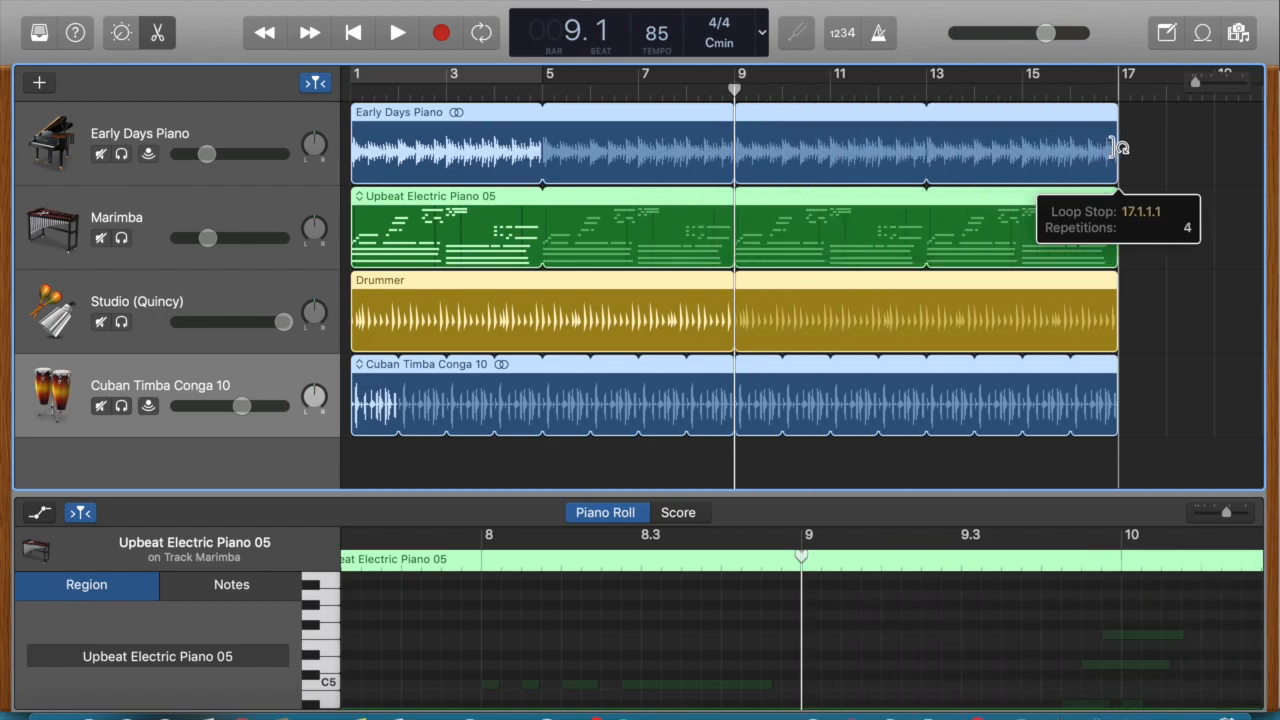
{"action": "left_click_drag", "start_coordinate": [1120, 148], "coordinate": [1120, 148]}
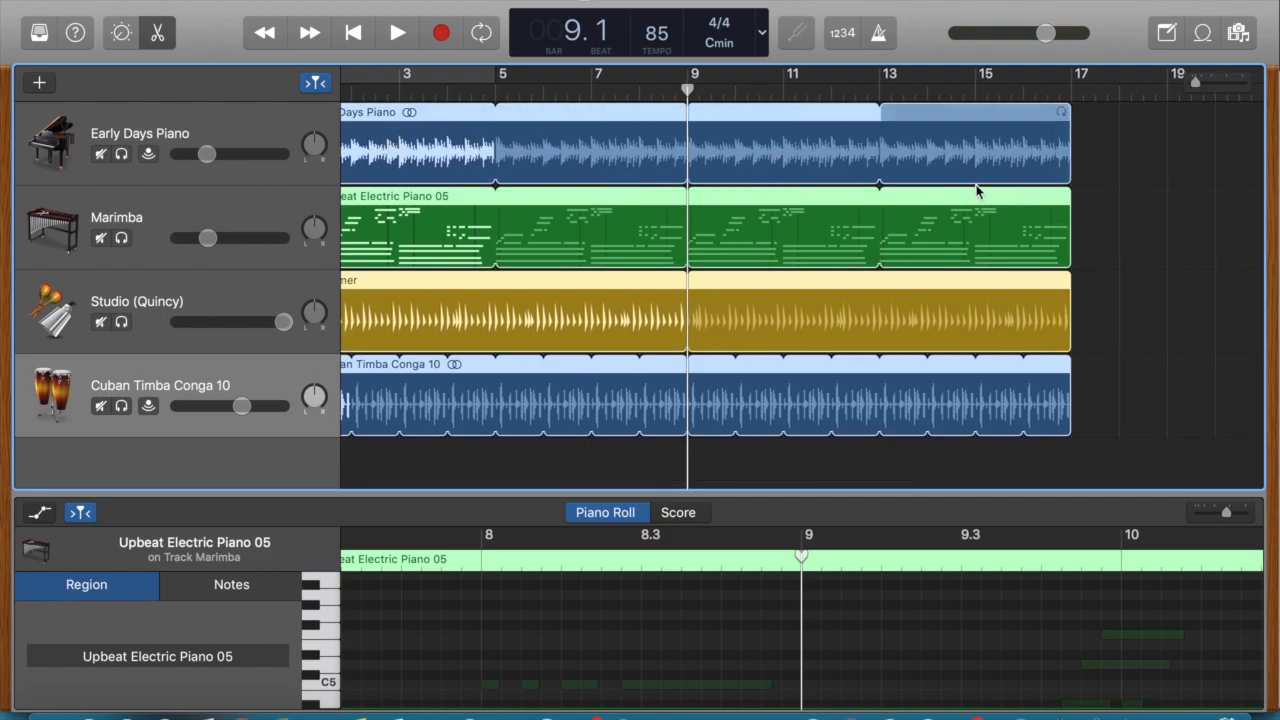
Step: Move the playhead to bar 17 and place the Quincy - Conga Straight Upbeat loop there on a new track from the loop browser
{"action": "left_click_drag", "start_coordinate": [687, 91], "coordinate": [1190, 68]}
{"action": "left_click", "coordinate": [1202, 32]}
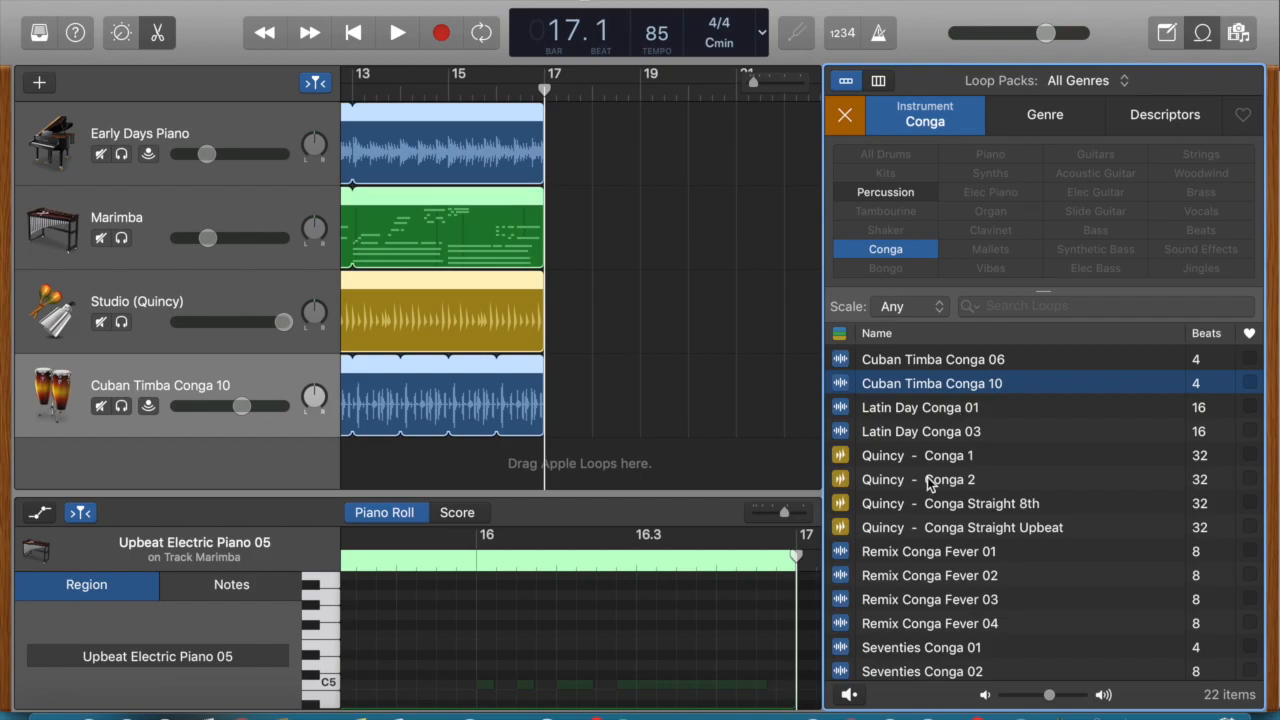
{"action": "scroll", "coordinate": [697, 299], "scroll_direction": "down", "scroll_amount": 1}
{"action": "left_click_drag", "start_coordinate": [1019, 533], "coordinate": [549, 466]}
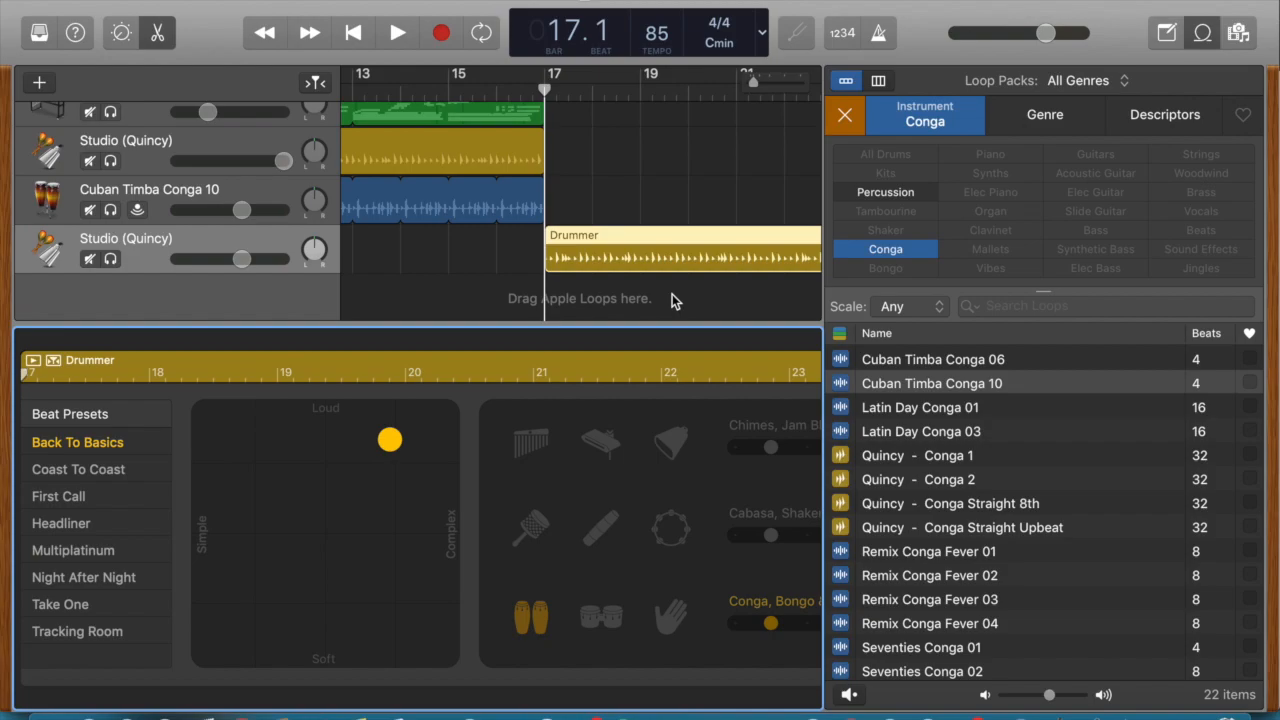
Step: Look over the conga loops and the track list, and clear the Conga instrument filter in the loop browser
{"action": "scroll", "coordinate": [986, 445], "scroll_direction": "up", "scroll_amount": 3}
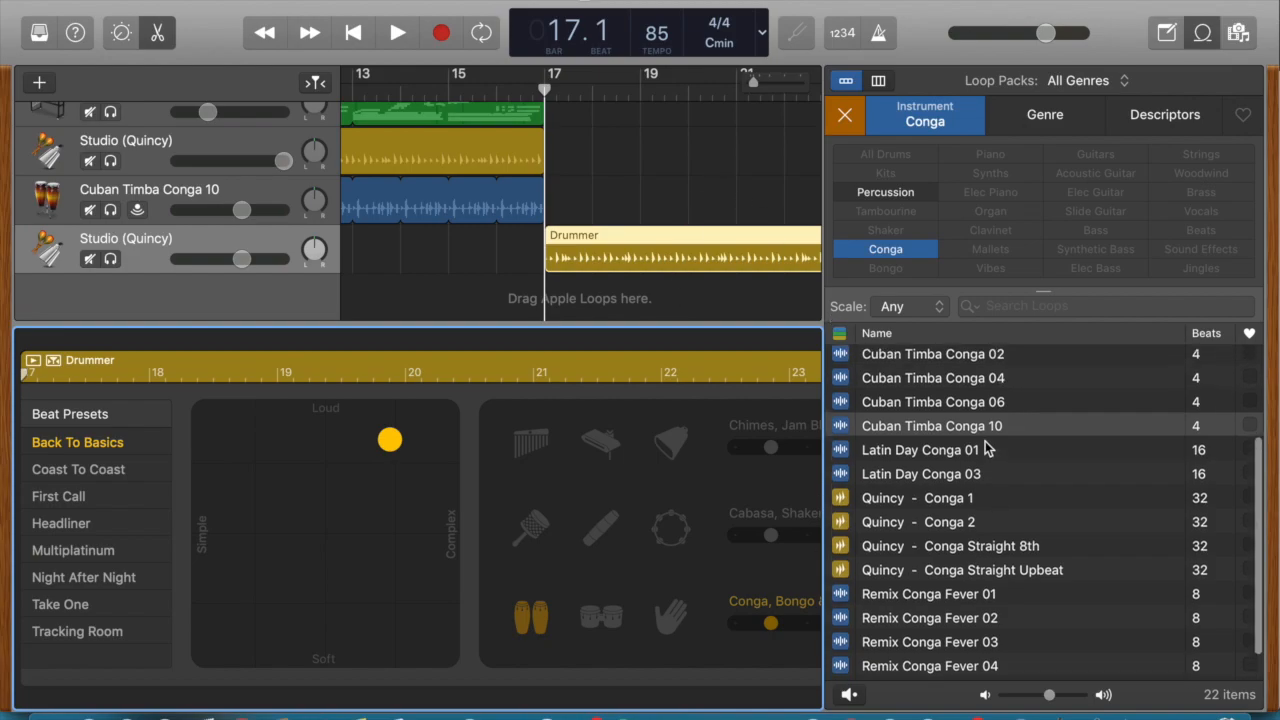
{"action": "scroll", "coordinate": [150, 270], "scroll_direction": "up", "scroll_amount": 3}
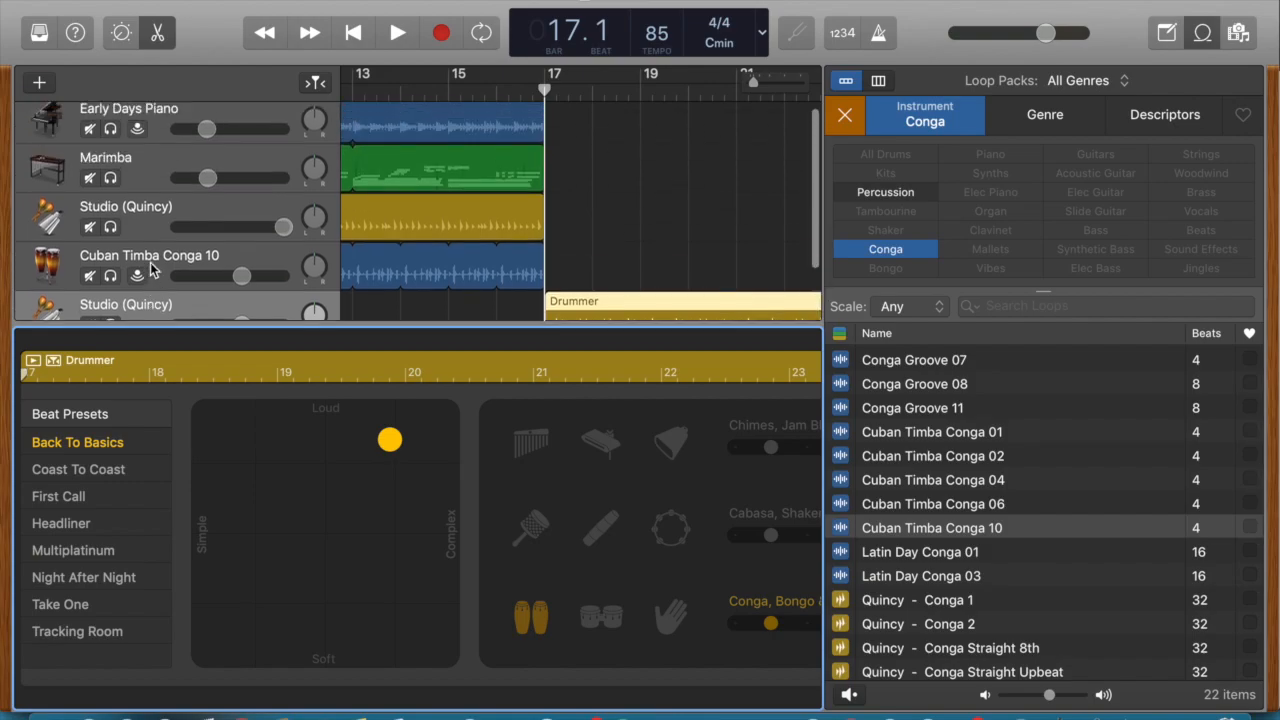
{"action": "scroll", "coordinate": [150, 268], "scroll_direction": "down", "scroll_amount": 1}
{"action": "scroll", "coordinate": [150, 270], "scroll_direction": "down", "scroll_amount": 3}
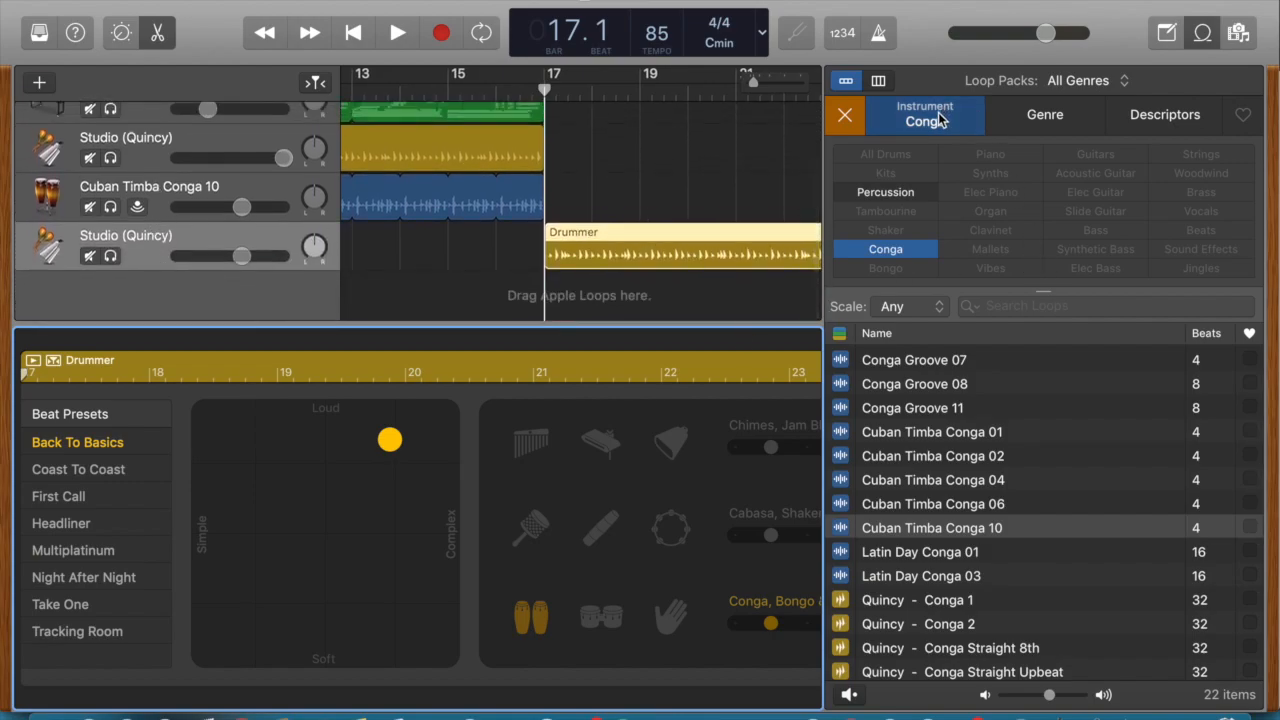
{"action": "left_click", "coordinate": [938, 119]}
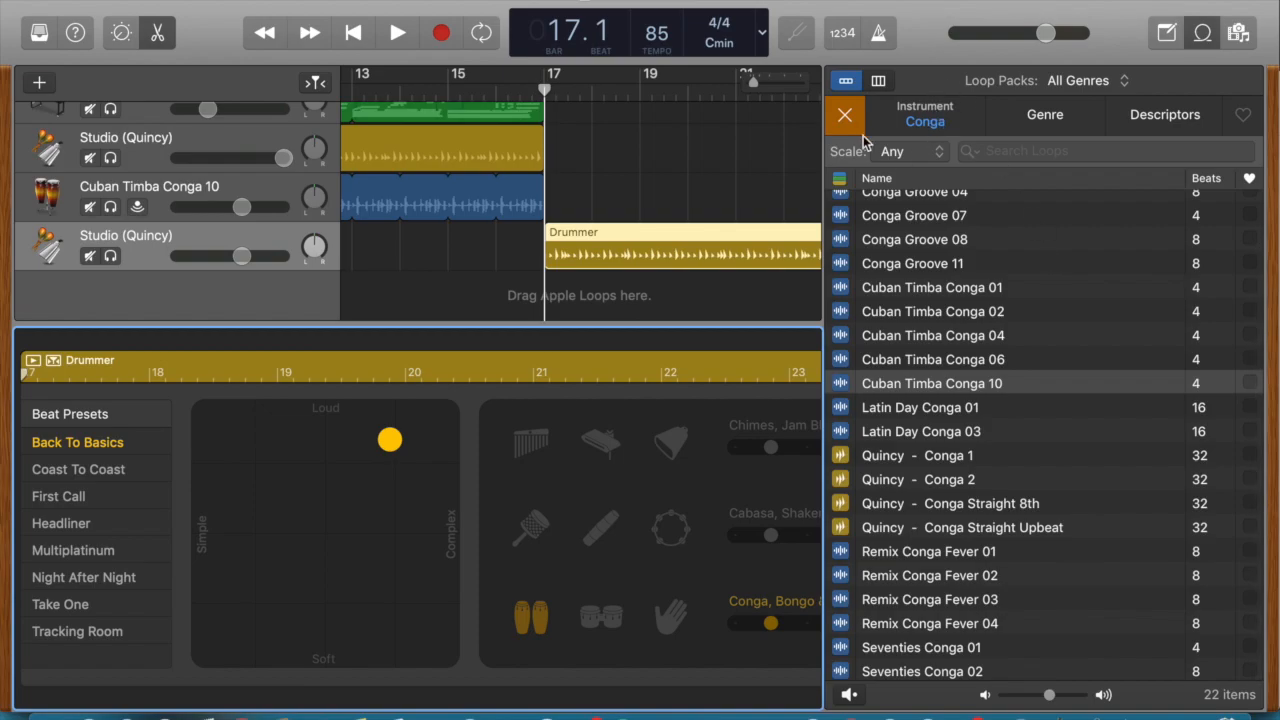
{"action": "left_click", "coordinate": [845, 116]}
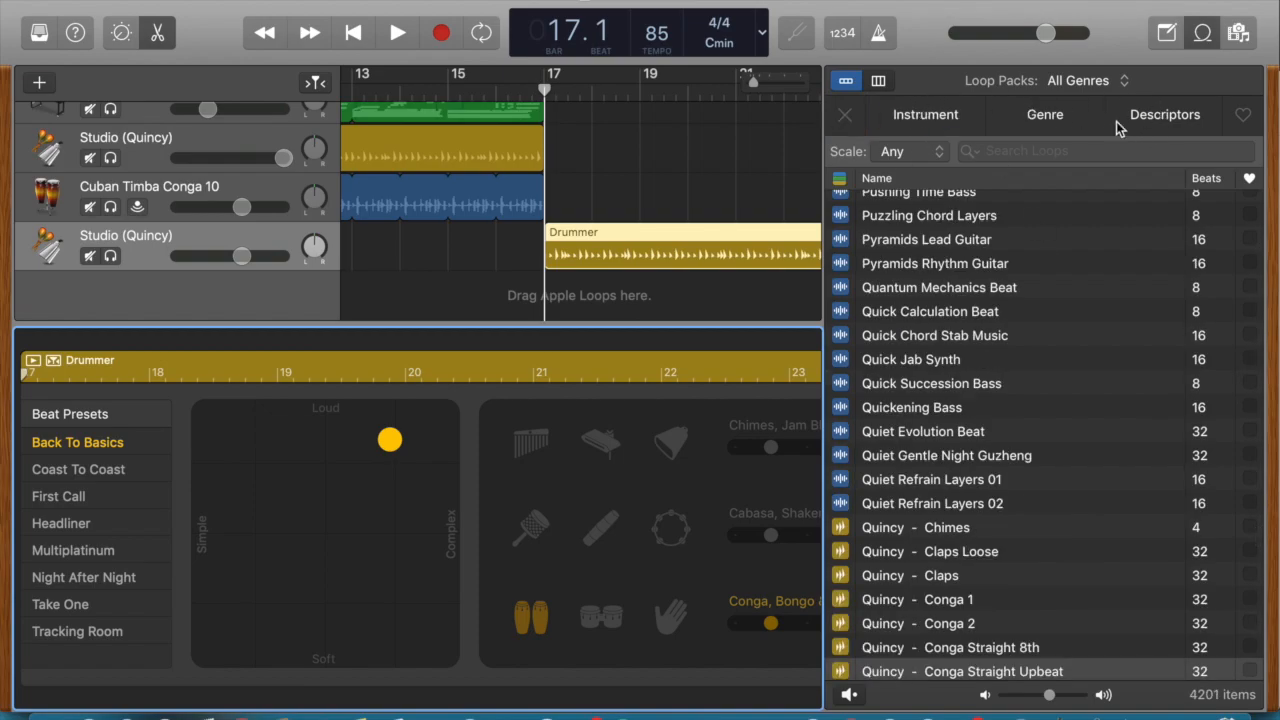
Step: Look through the loop browser's genre and descriptor filters, turning the Melodic descriptor on and off again
{"action": "left_click", "coordinate": [1045, 116]}
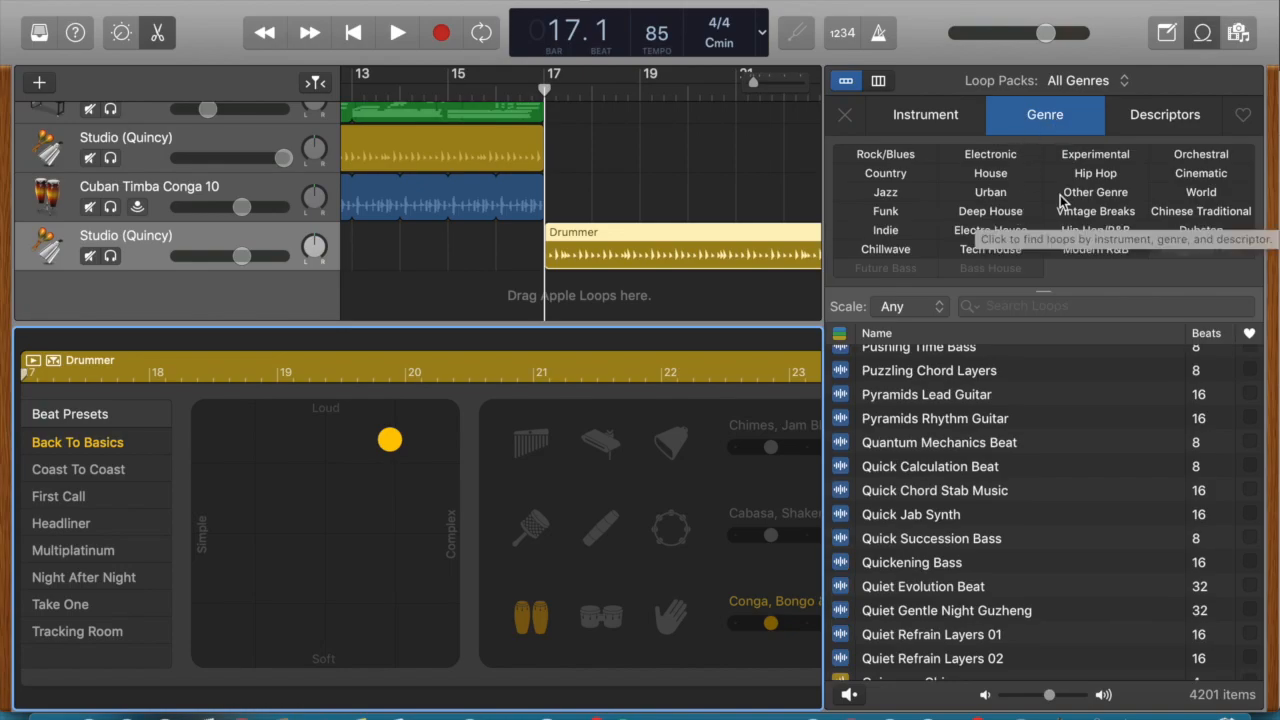
{"action": "left_click", "coordinate": [1195, 116]}
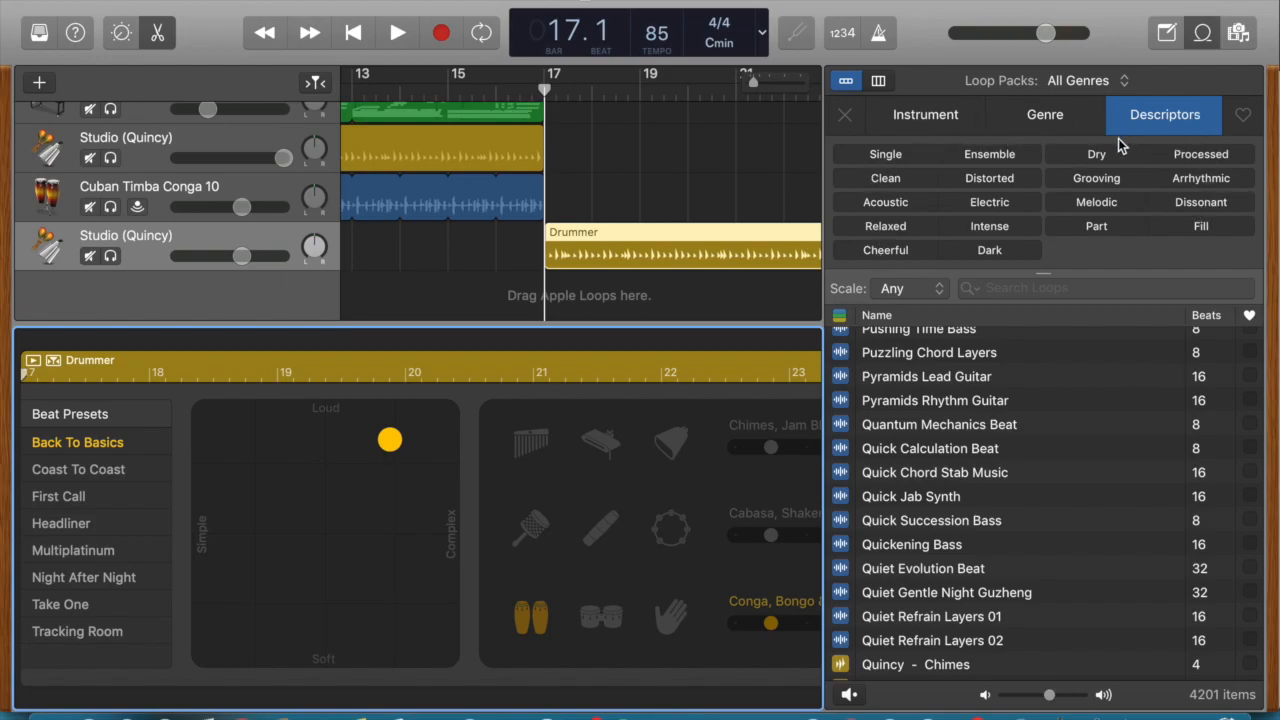
{"action": "left_click", "coordinate": [1097, 203]}
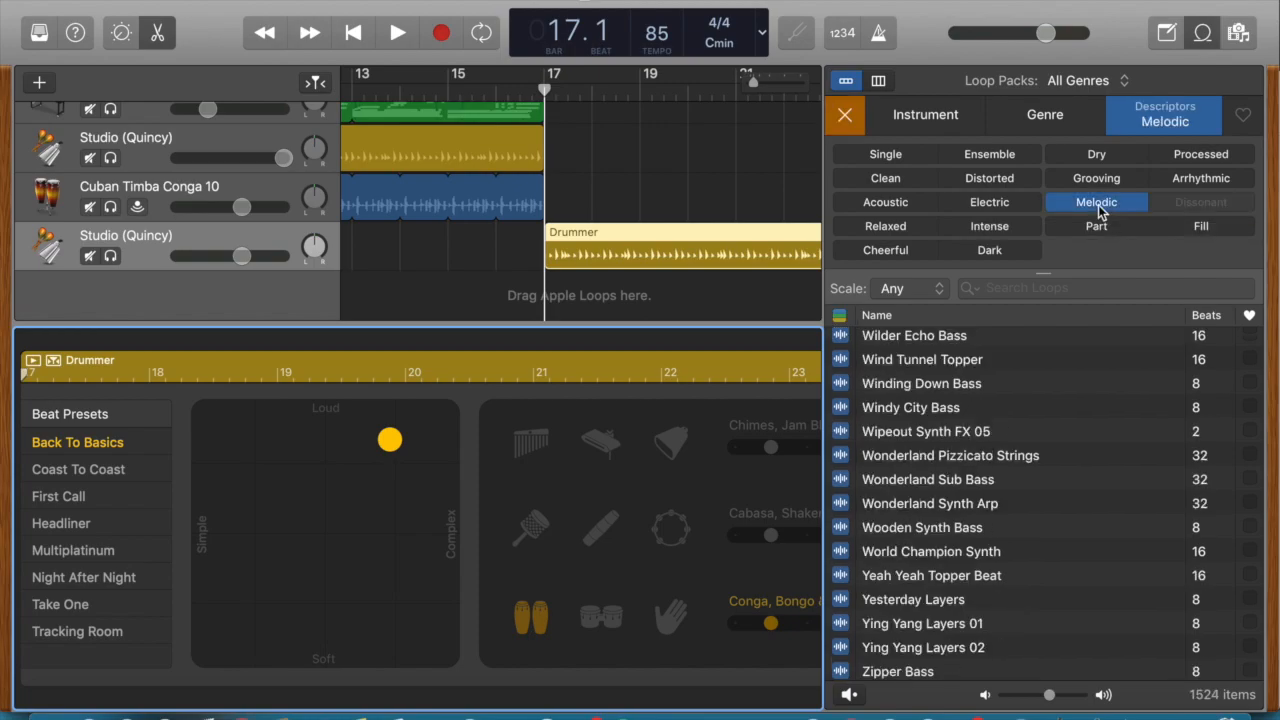
{"action": "left_click", "coordinate": [1097, 203]}
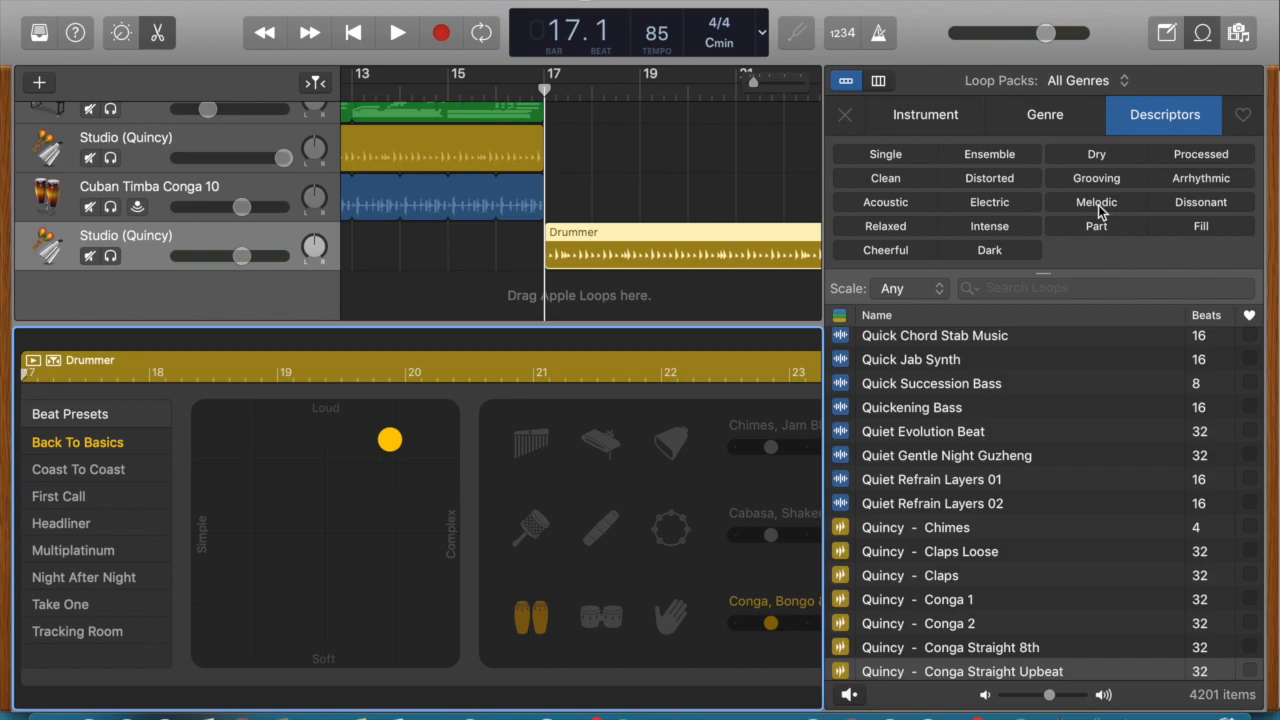
Step: Filter the loops by the Piano instrument and look through the matching loops
{"action": "left_click", "coordinate": [918, 116]}
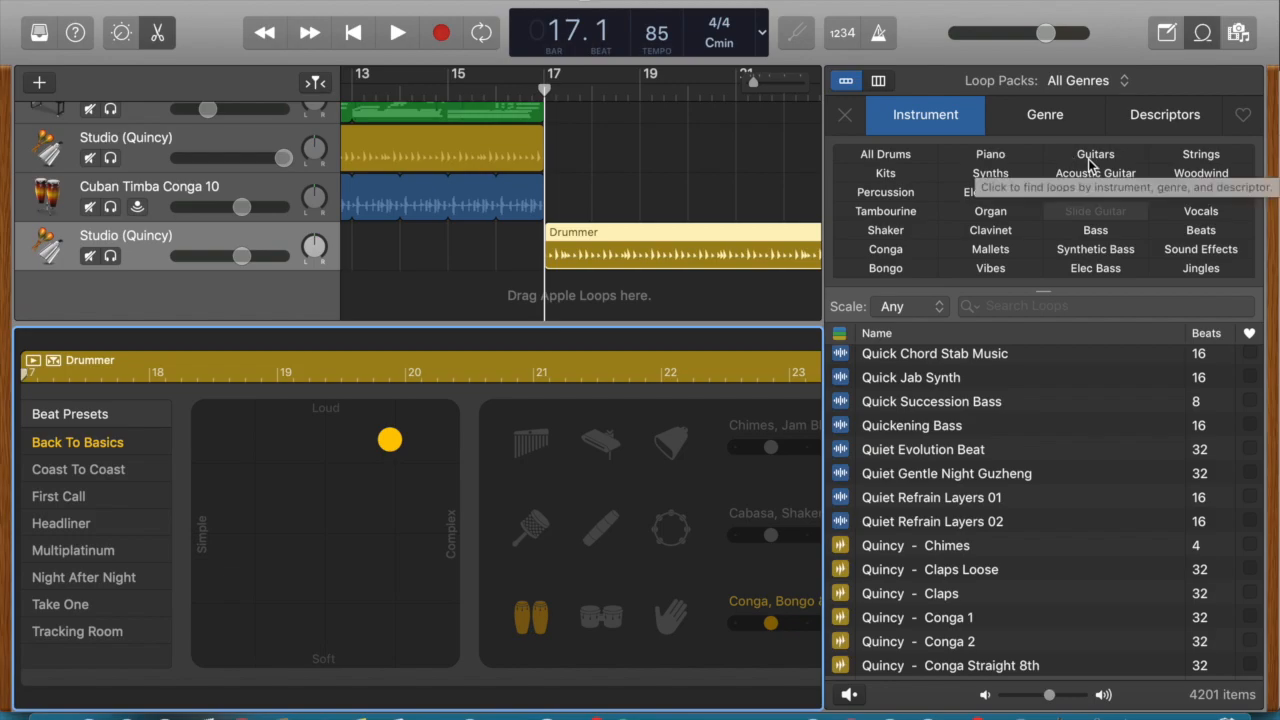
{"action": "left_click", "coordinate": [1000, 155]}
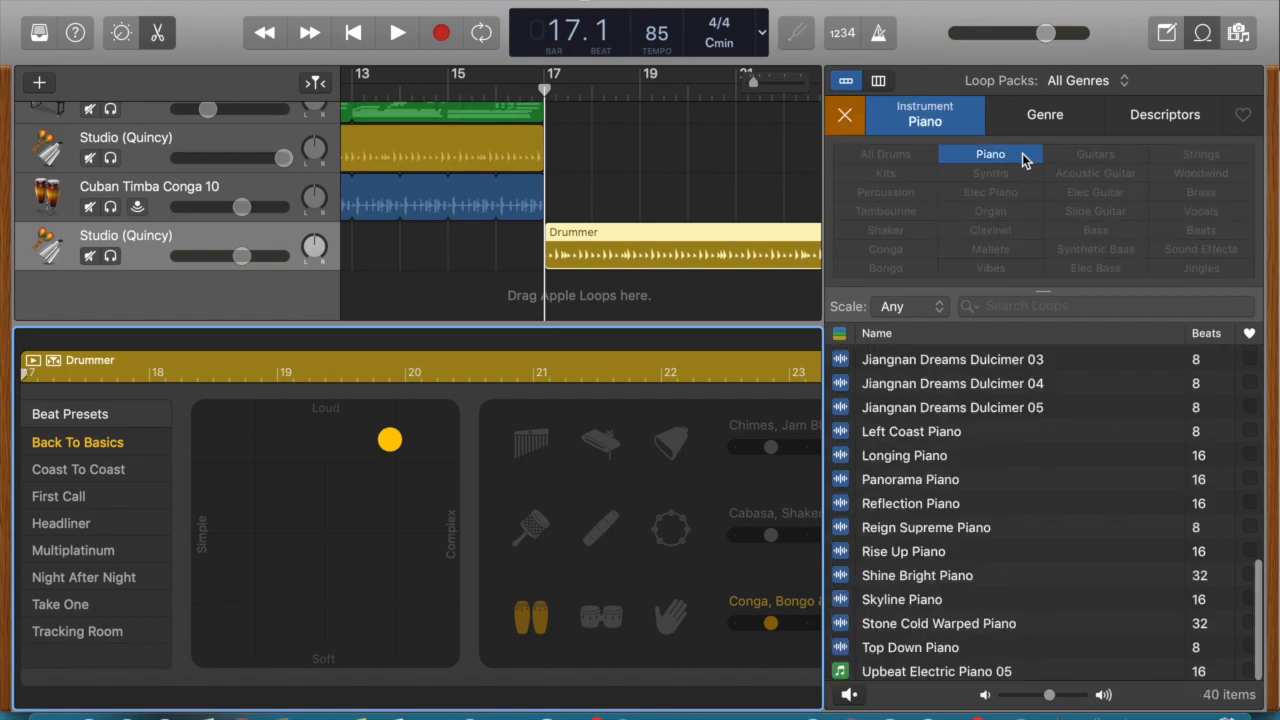
{"action": "scroll", "coordinate": [1094, 471], "scroll_direction": "down", "scroll_amount": 3}
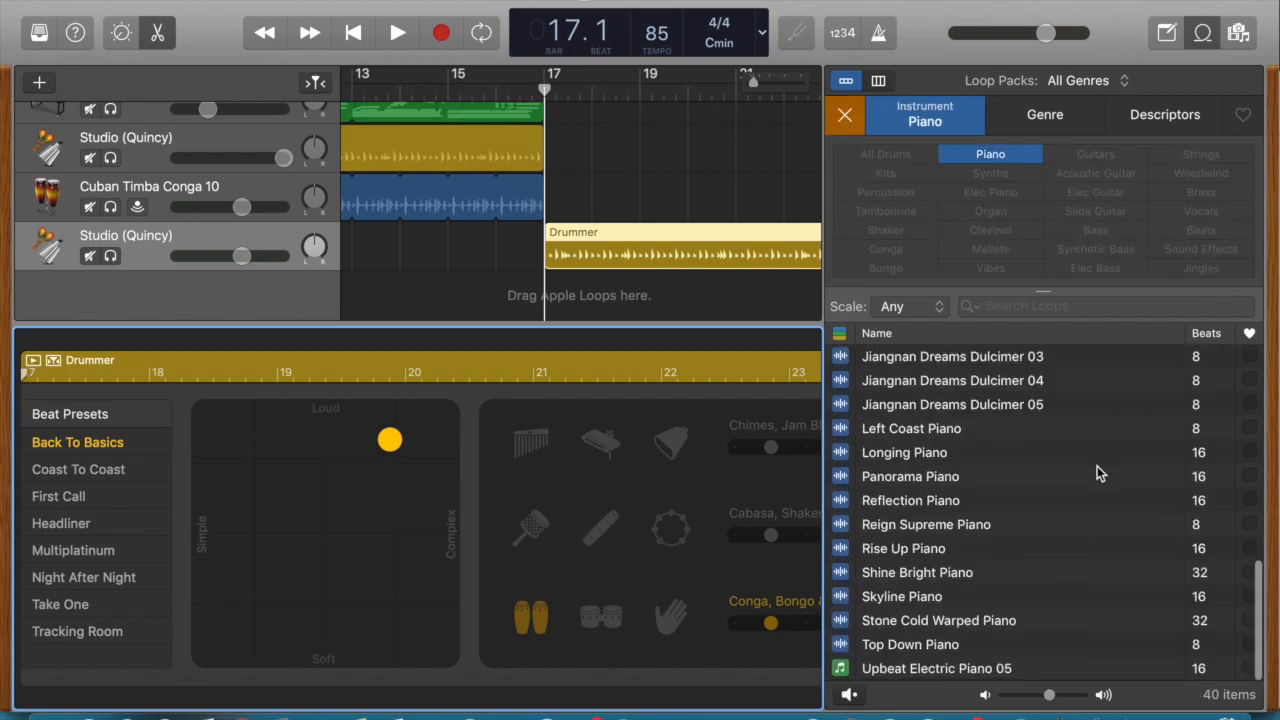
Step: Audition the Top Down Piano loop, and place it and the Golden Hour Piano loop on separate new tracks at bar 17
{"action": "left_click", "coordinate": [921, 648]}
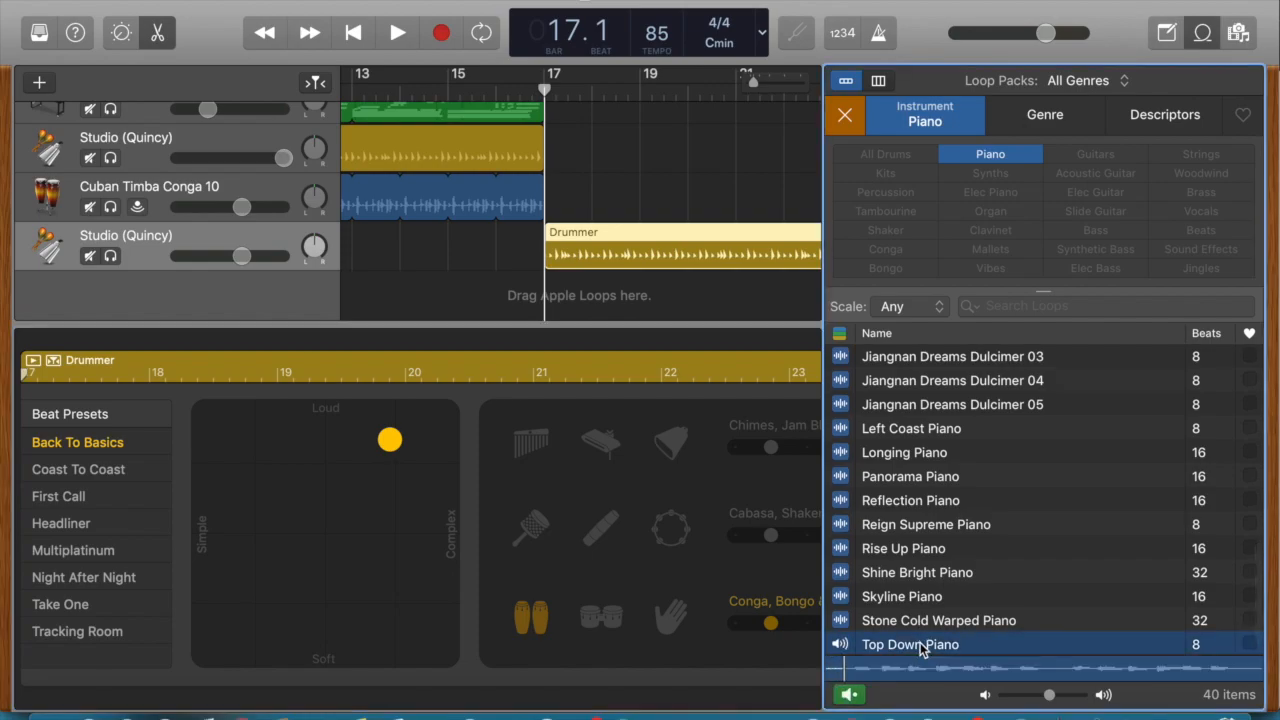
{"action": "left_click", "coordinate": [921, 649]}
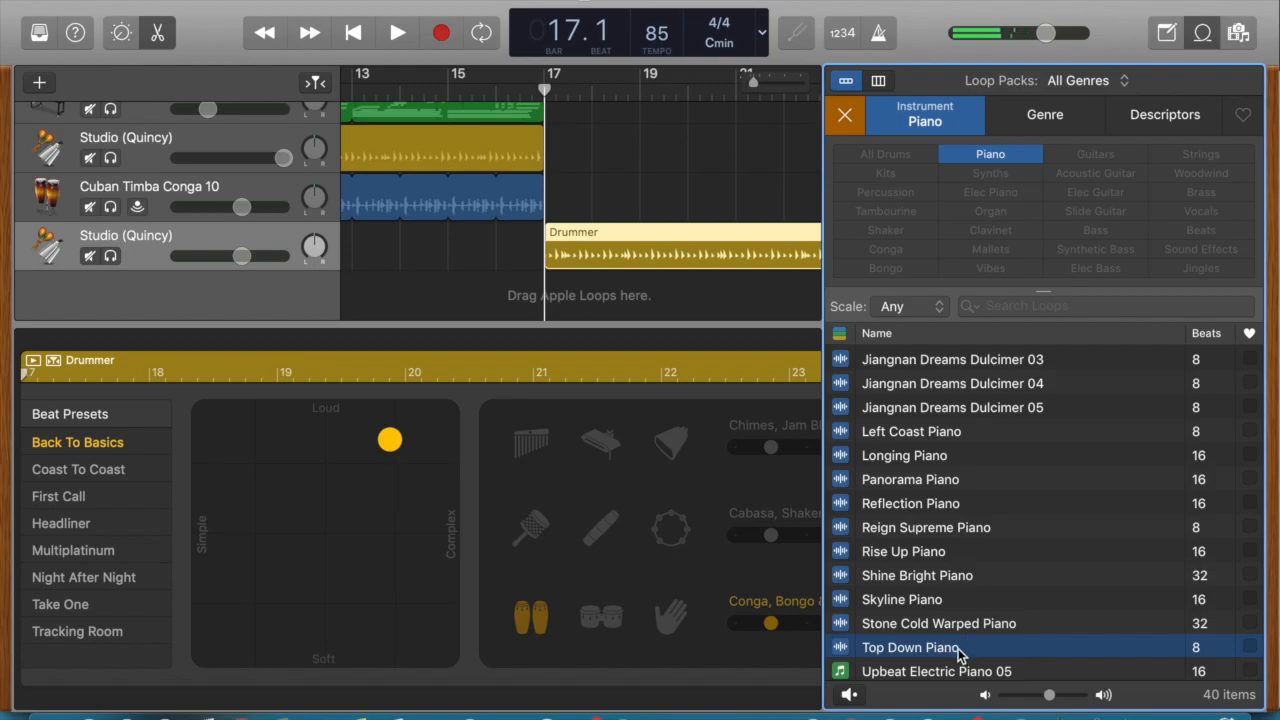
{"action": "left_click_drag", "start_coordinate": [958, 652], "coordinate": [548, 290]}
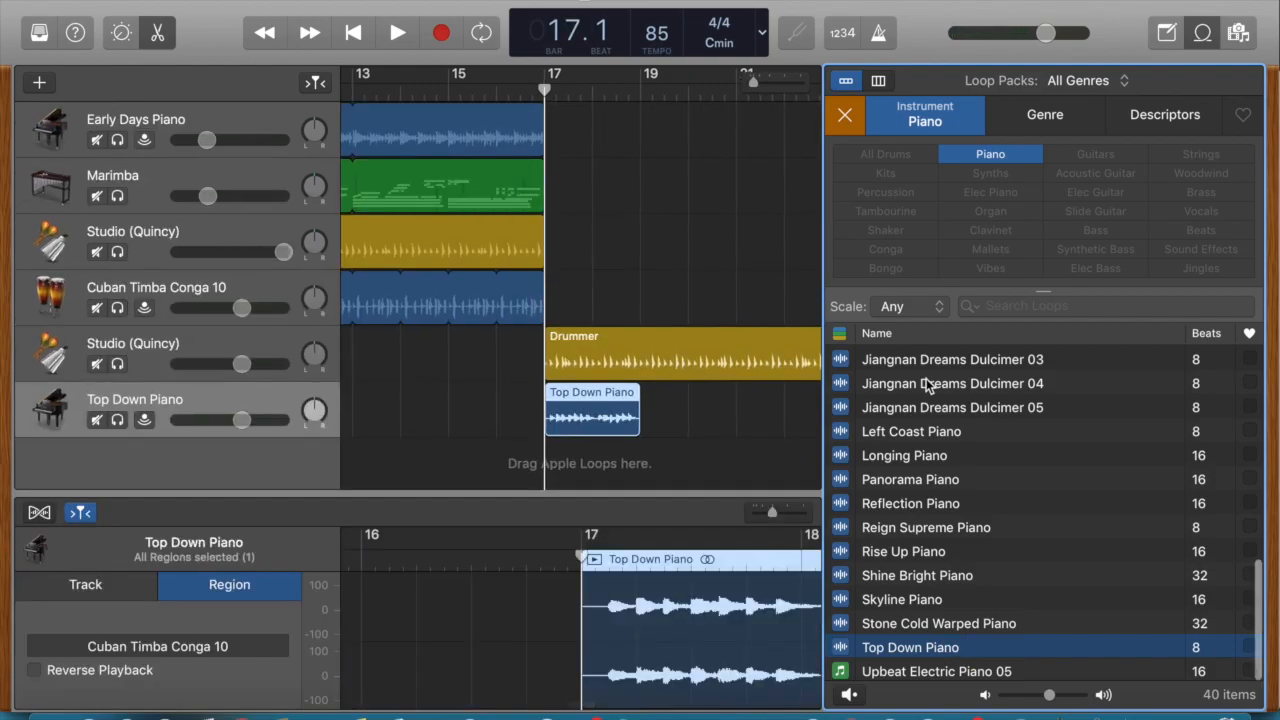
{"action": "scroll", "coordinate": [968, 428], "scroll_direction": "up", "scroll_amount": 5}
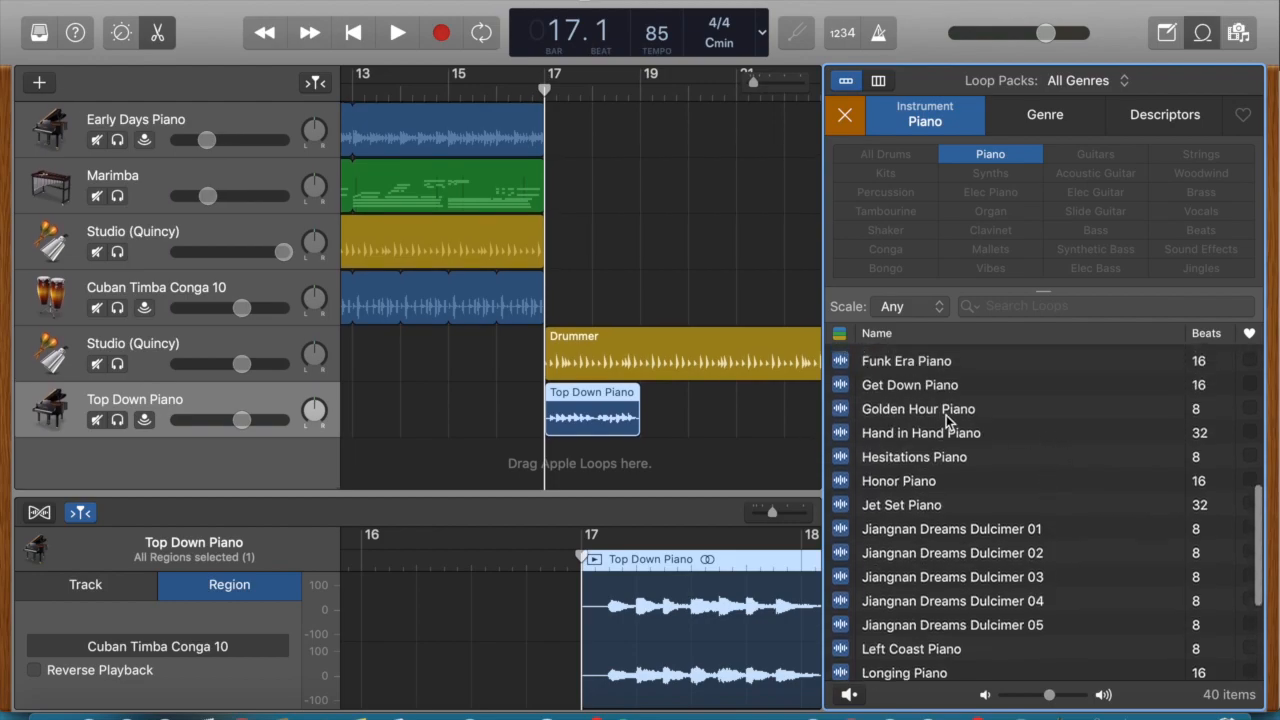
{"action": "left_click_drag", "start_coordinate": [960, 418], "coordinate": [545, 455]}
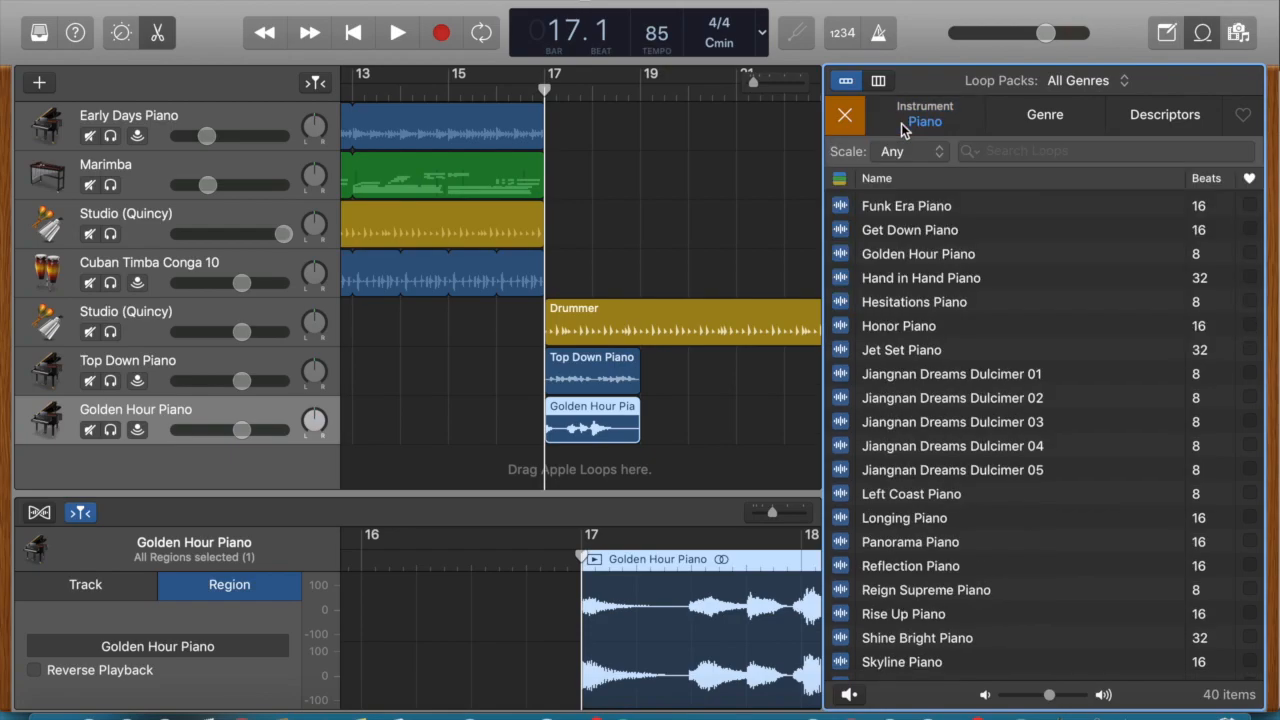
Step: Replace the Piano filter with Bass, audition bass loops, and place Wonderland Sub Bass on a new track at bar 17
{"action": "left_click", "coordinate": [846, 116]}
{"action": "left_click", "coordinate": [905, 116]}
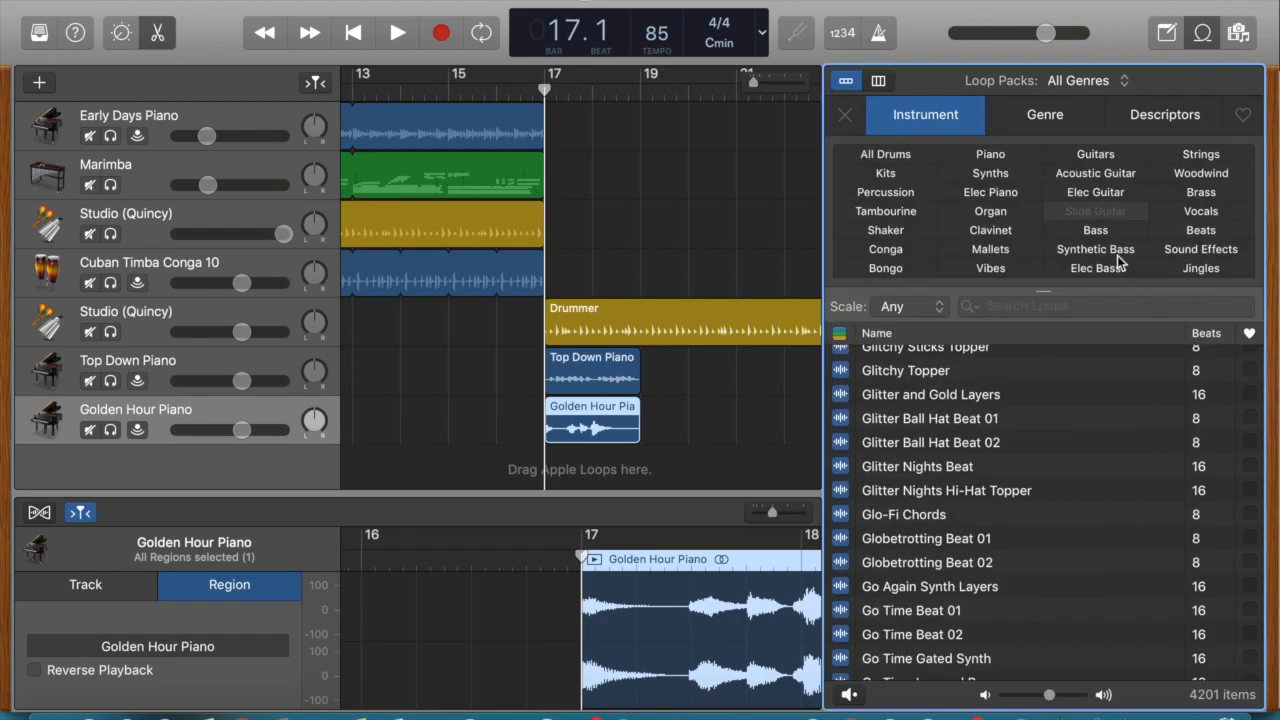
{"action": "left_click", "coordinate": [1096, 230]}
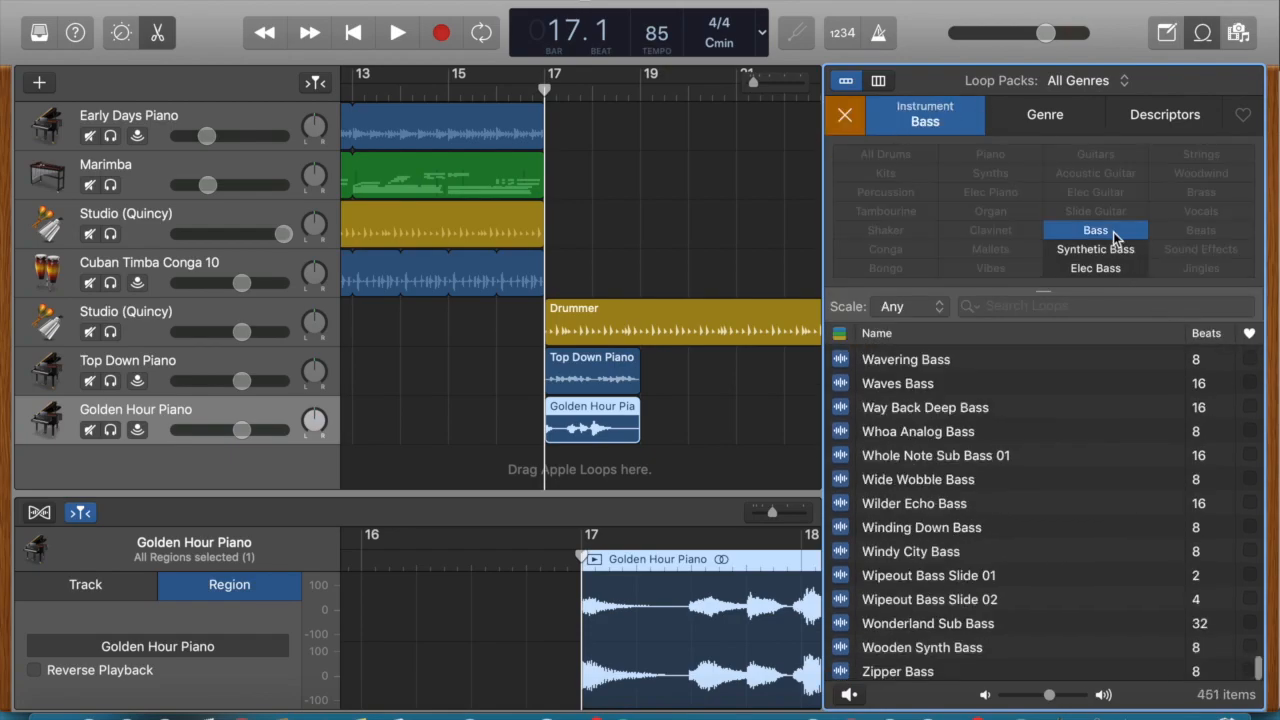
{"action": "left_click", "coordinate": [1006, 460]}
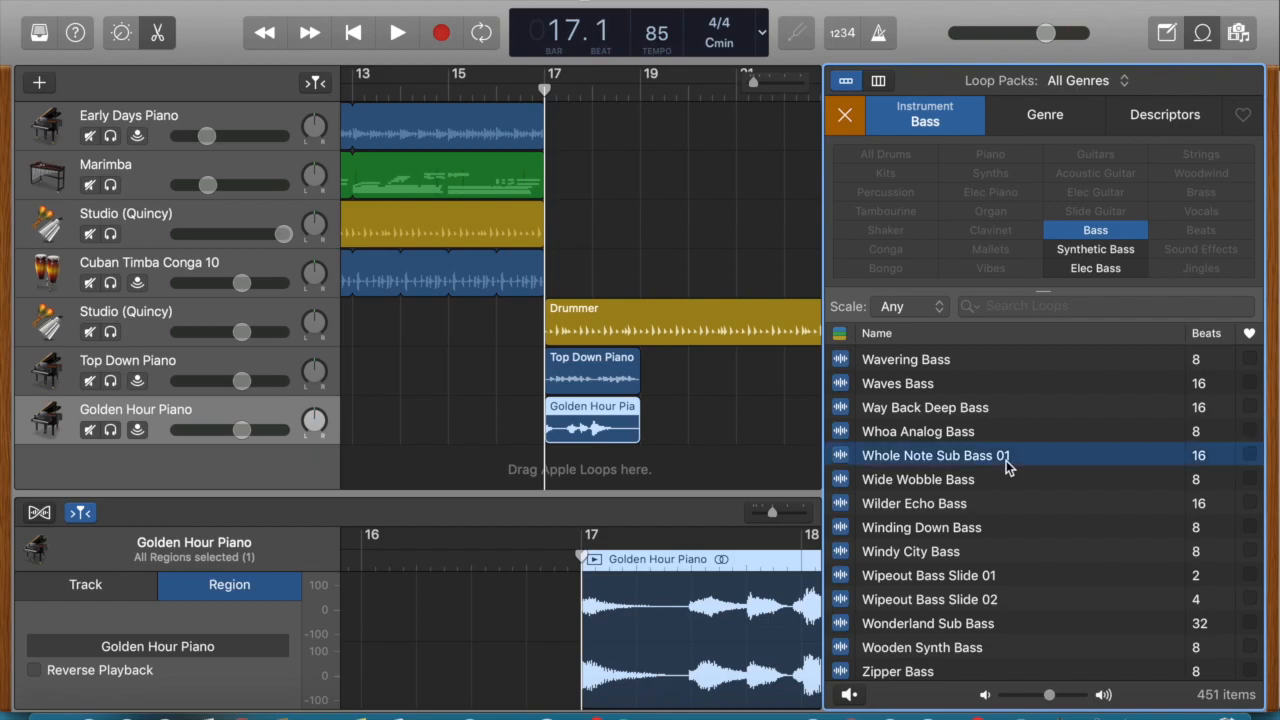
{"action": "left_click", "coordinate": [982, 510]}
{"action": "left_click", "coordinate": [849, 694]}
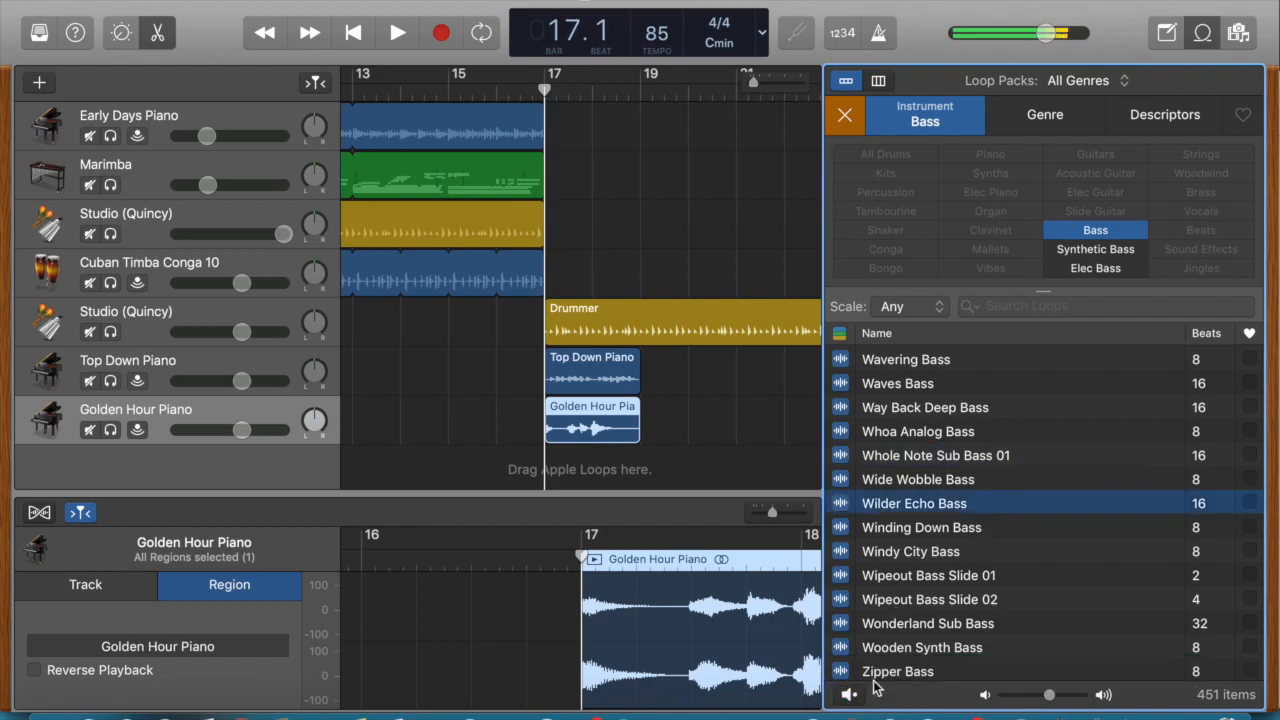
{"action": "left_click_drag", "start_coordinate": [976, 623], "coordinate": [551, 467]}
Step: Look over the arrangement, comparing the opening section's loops with the new loops starting at bar 17
{"action": "scroll", "coordinate": [613, 446], "scroll_direction": "down", "scroll_amount": 3}
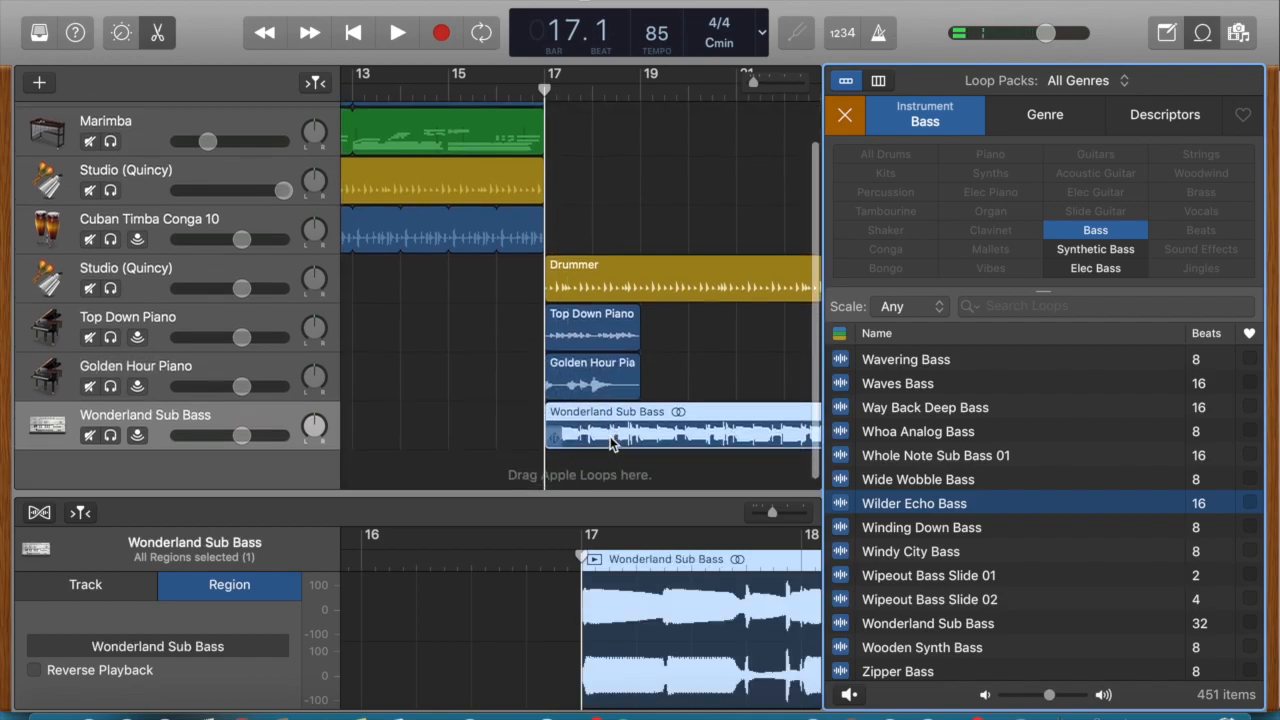
{"action": "scroll", "coordinate": [688, 403], "scroll_direction": "right", "scroll_amount": 6}
{"action": "scroll", "coordinate": [688, 403], "scroll_direction": "left", "scroll_amount": 10}
{"action": "scroll", "coordinate": [688, 403], "scroll_direction": "up", "scroll_amount": 2}
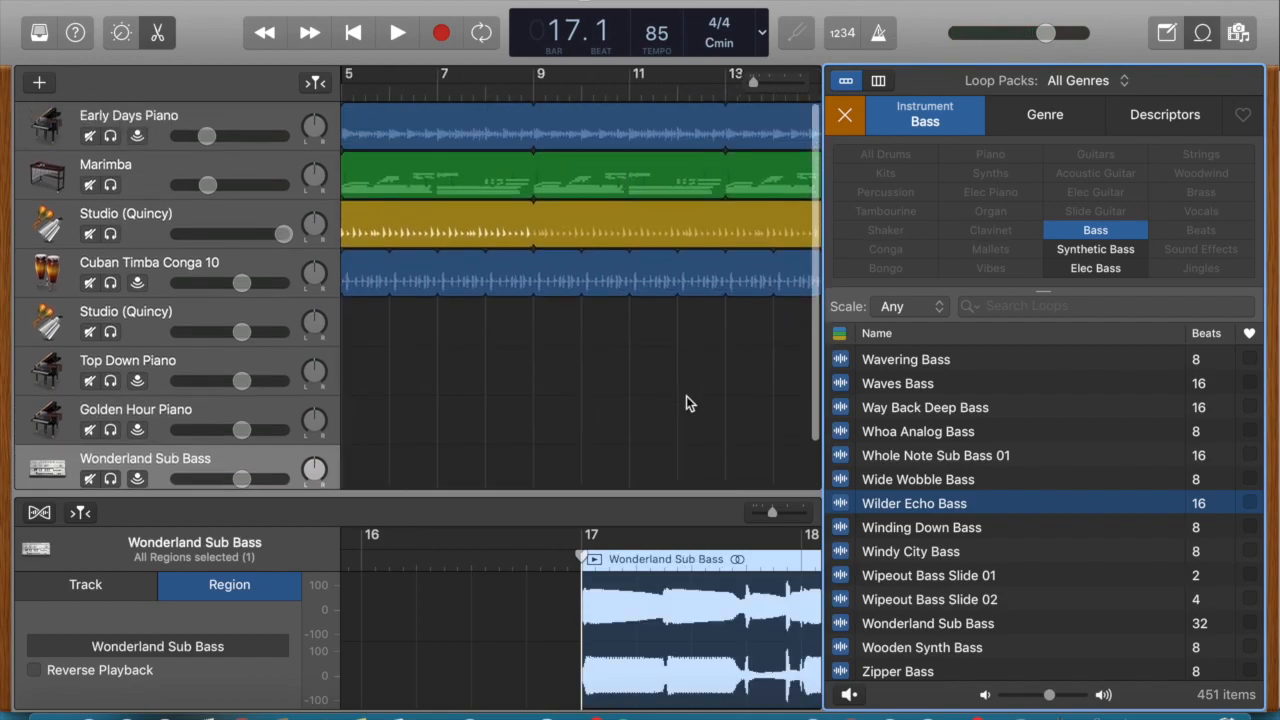
{"action": "scroll", "coordinate": [688, 403], "scroll_direction": "right", "scroll_amount": 5}
{"action": "scroll", "coordinate": [688, 403], "scroll_direction": "left", "scroll_amount": 15}
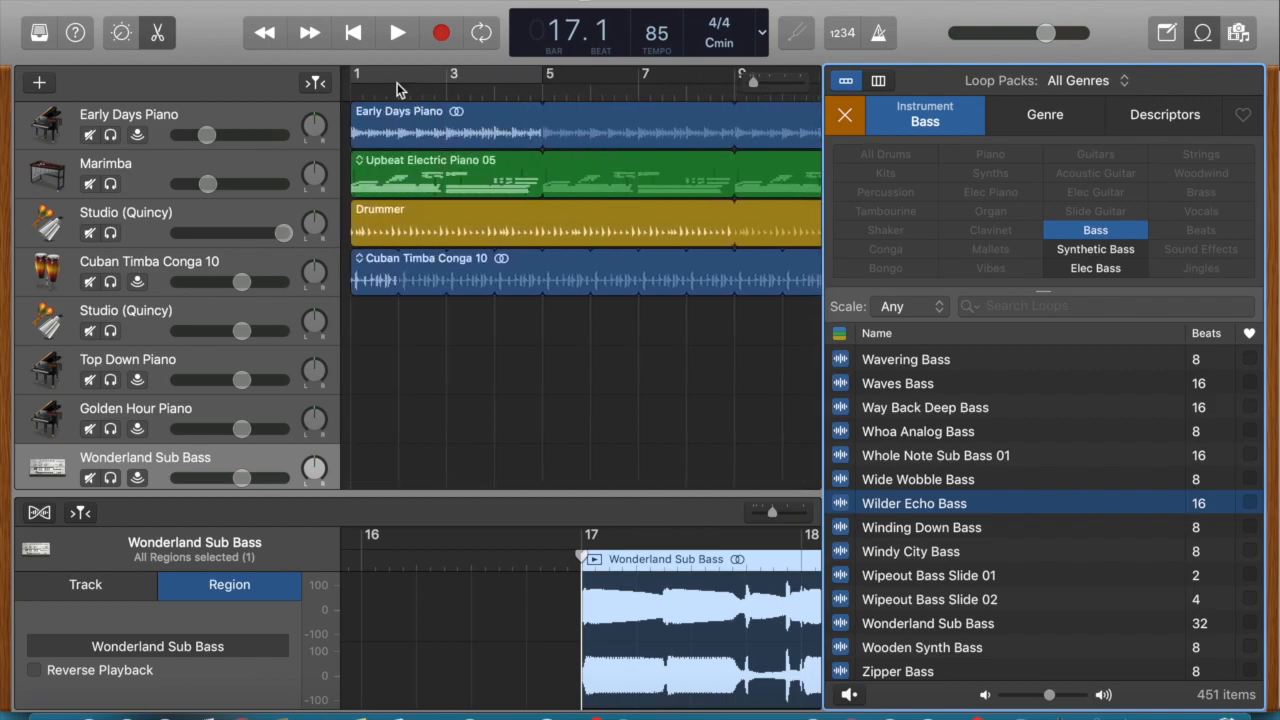
{"action": "scroll", "coordinate": [494, 278], "scroll_direction": "right", "scroll_amount": 10}
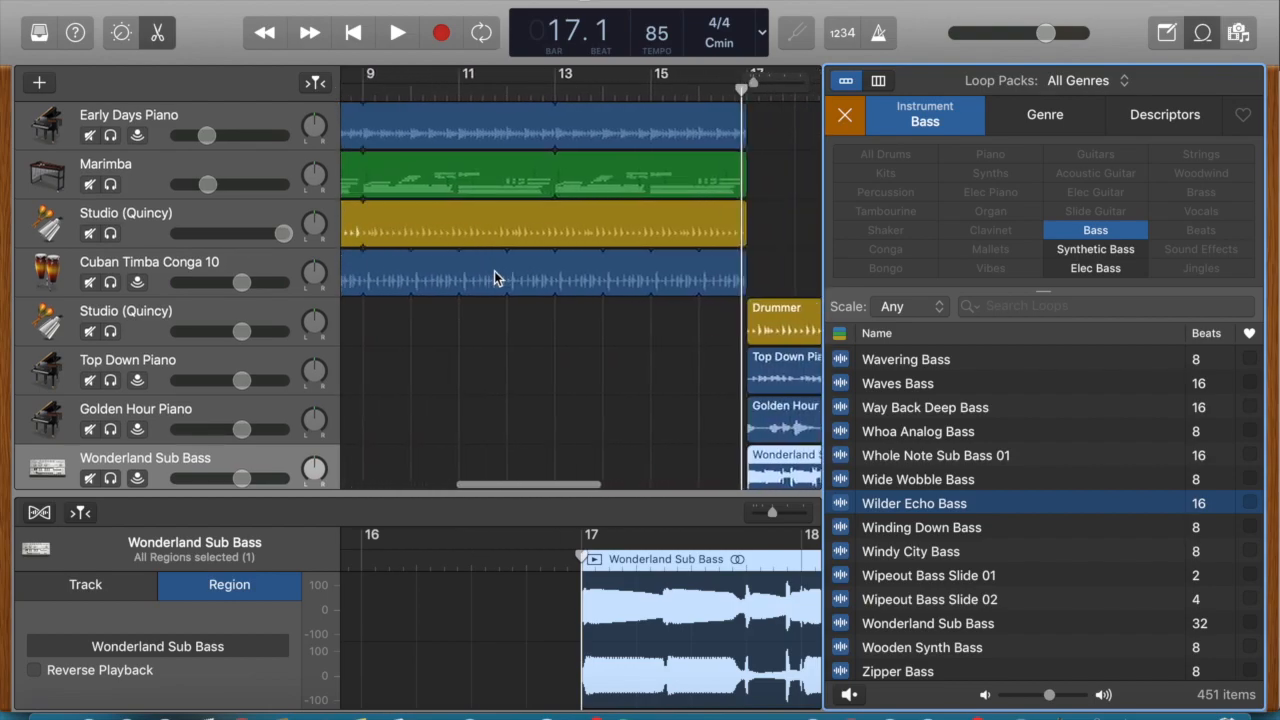
{"action": "scroll", "coordinate": [520, 230], "scroll_direction": "left", "scroll_amount": 5}
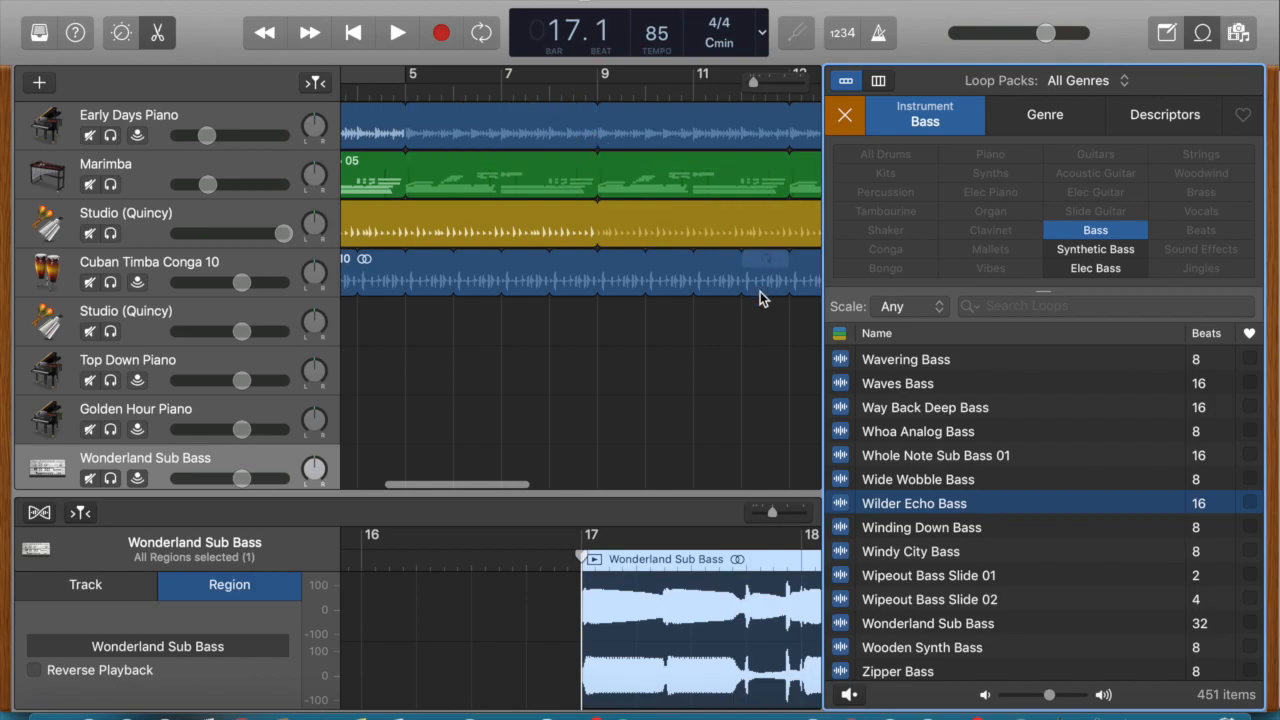
Step: Close the loop browser and loop the Top Down Piano and Golden Hour Piano regions up to bar 25
{"action": "left_click", "coordinate": [1202, 36]}
{"action": "scroll", "coordinate": [743, 318], "scroll_direction": "right", "scroll_amount": 5}
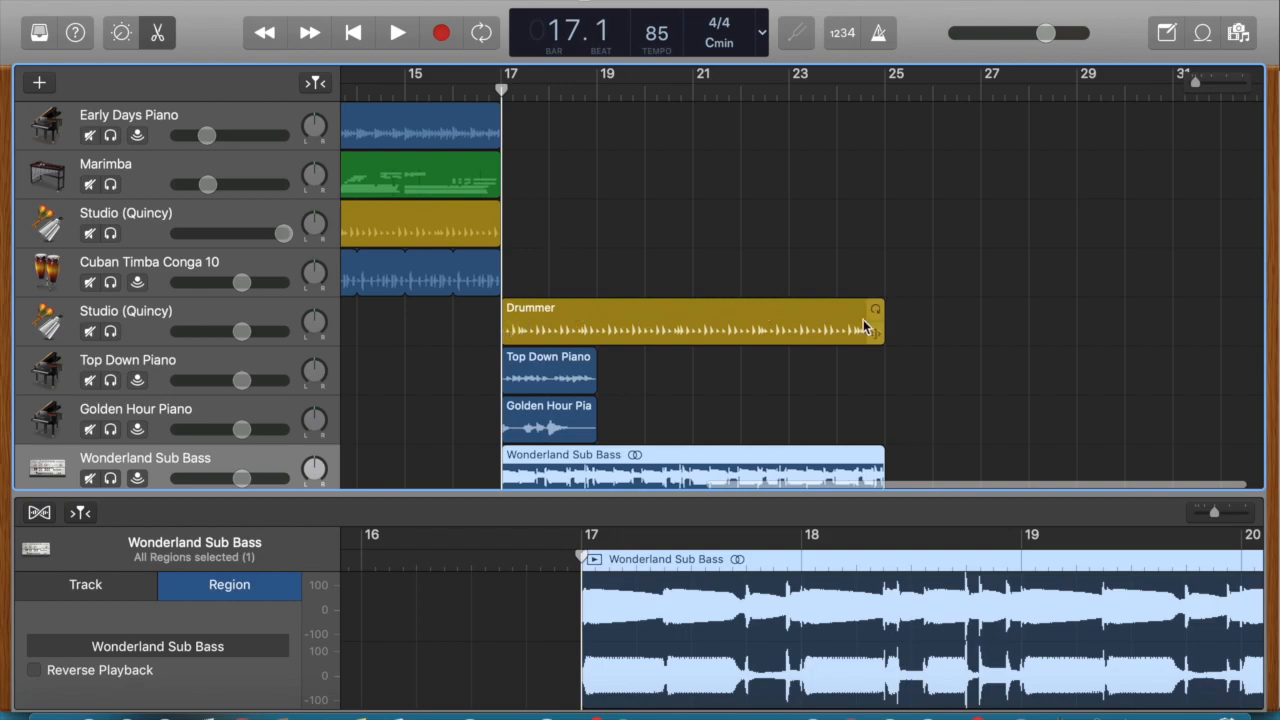
{"action": "left_click", "coordinate": [598, 370]}
{"action": "left_click_drag", "start_coordinate": [597, 364], "coordinate": [884, 372]}
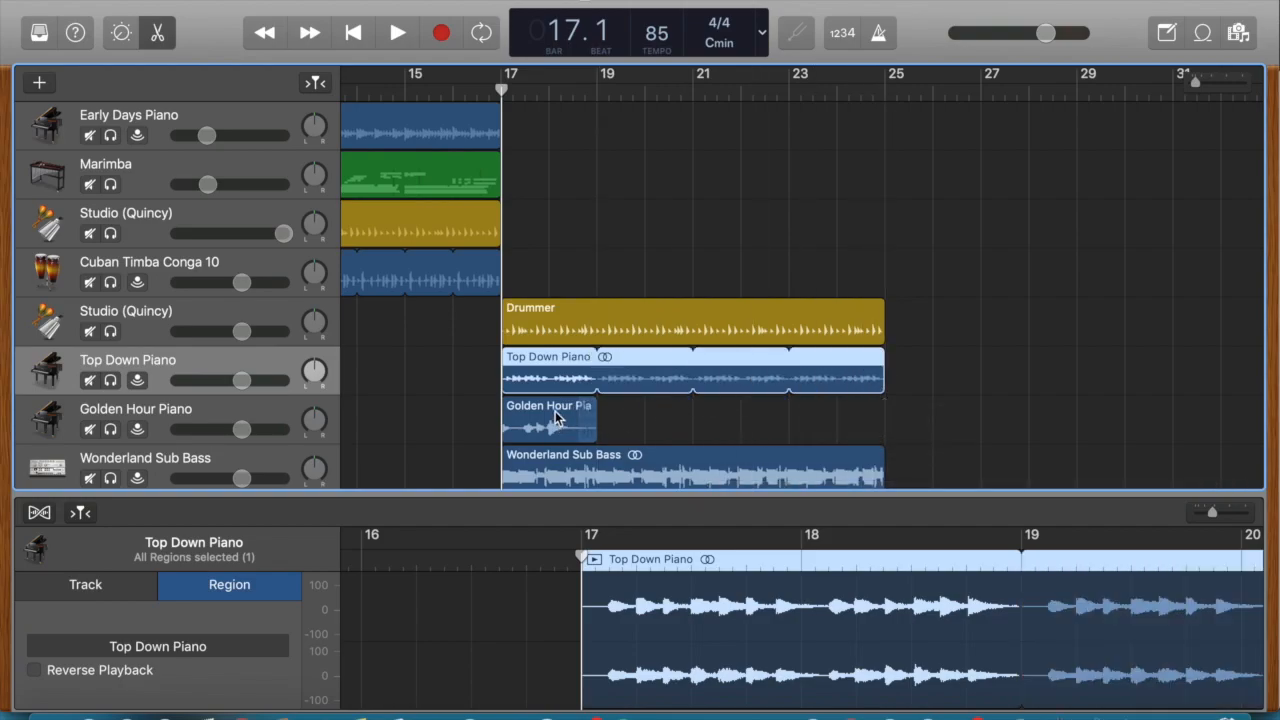
{"action": "left_click", "coordinate": [586, 412]}
{"action": "left_click_drag", "start_coordinate": [592, 410], "coordinate": [884, 414]}
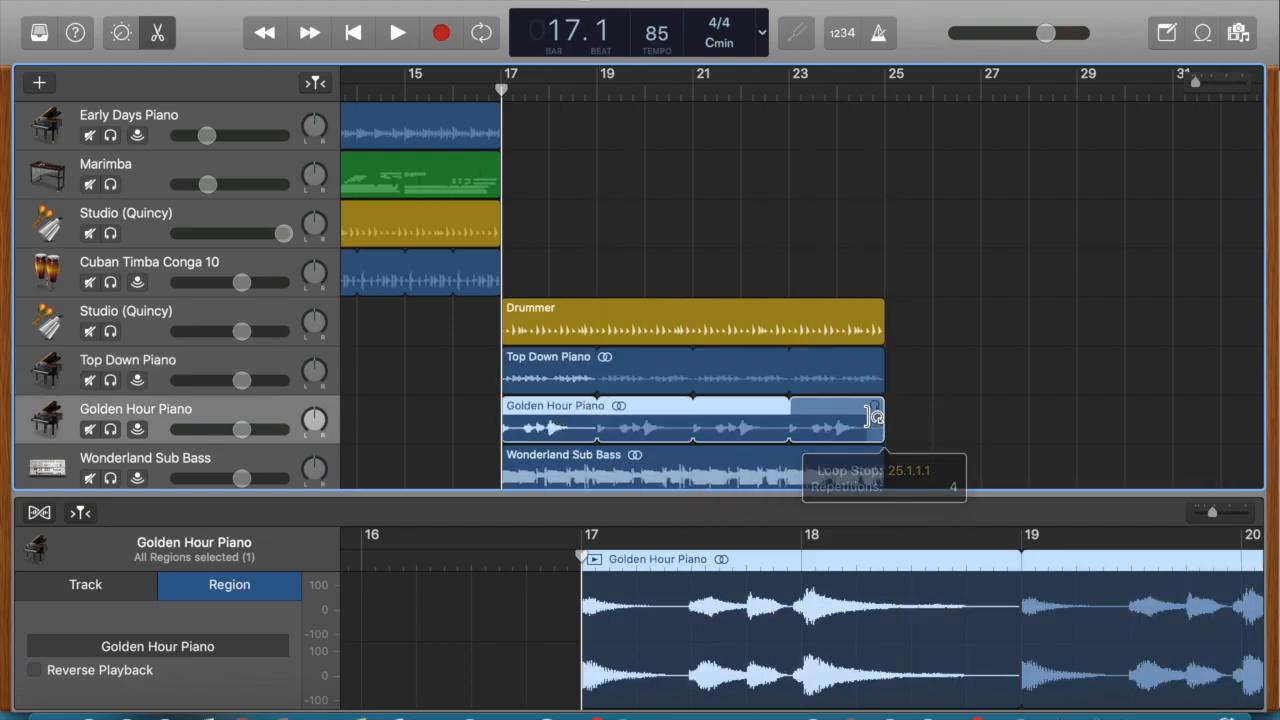
Step: Extend the looped Drummer region on the first Studio (Quincy) track to bar 25
{"action": "scroll", "coordinate": [640, 236], "scroll_direction": "left", "scroll_amount": 5}
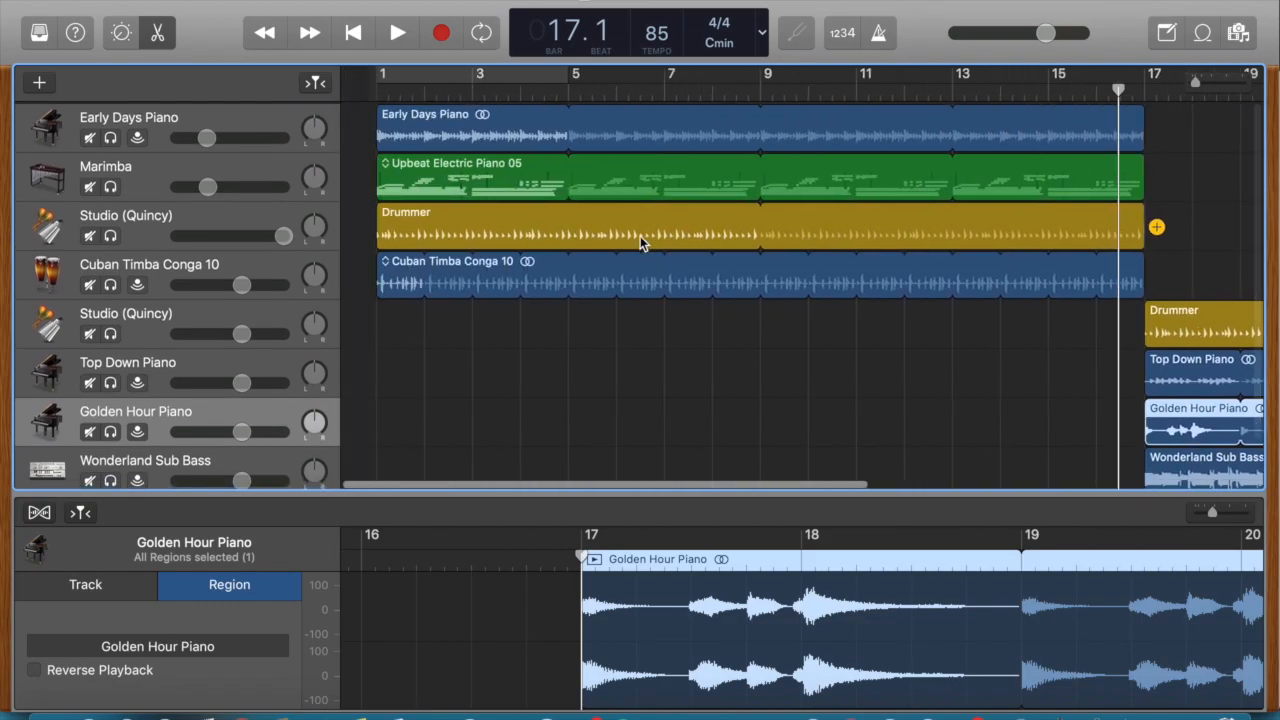
{"action": "scroll", "coordinate": [640, 236], "scroll_direction": "right", "scroll_amount": 2}
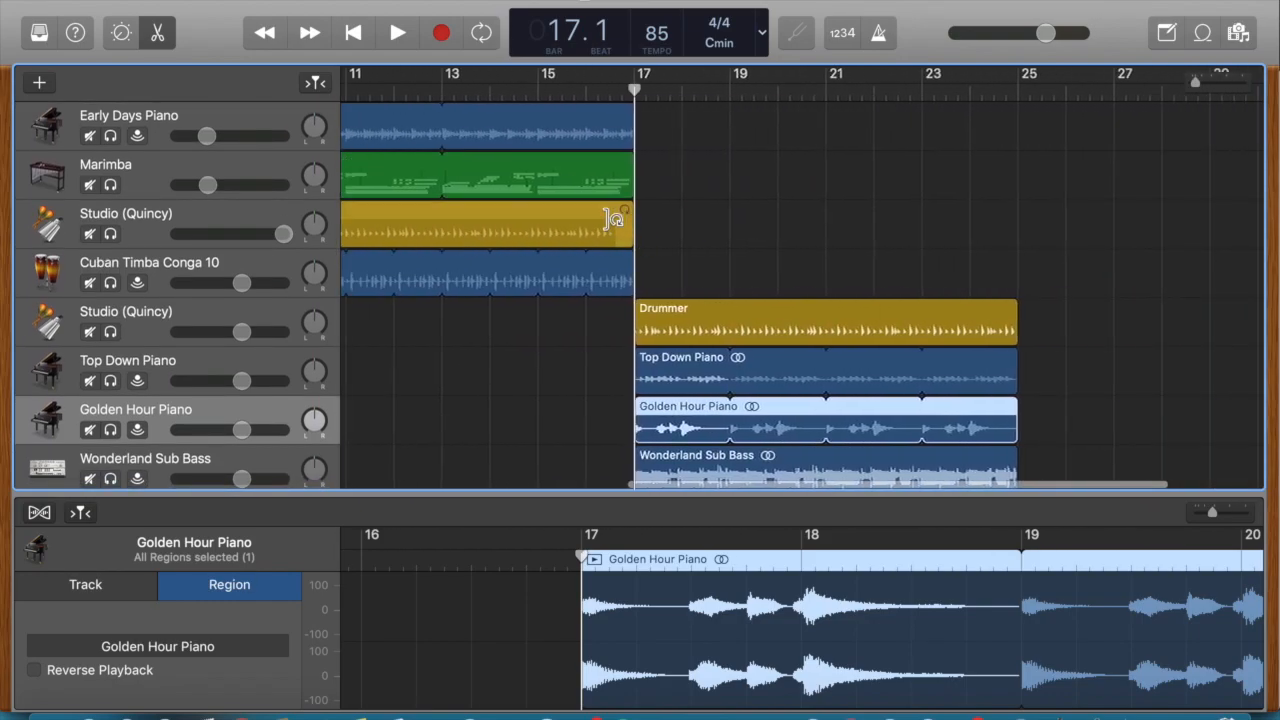
{"action": "left_click_drag", "start_coordinate": [631, 211], "coordinate": [1020, 217]}
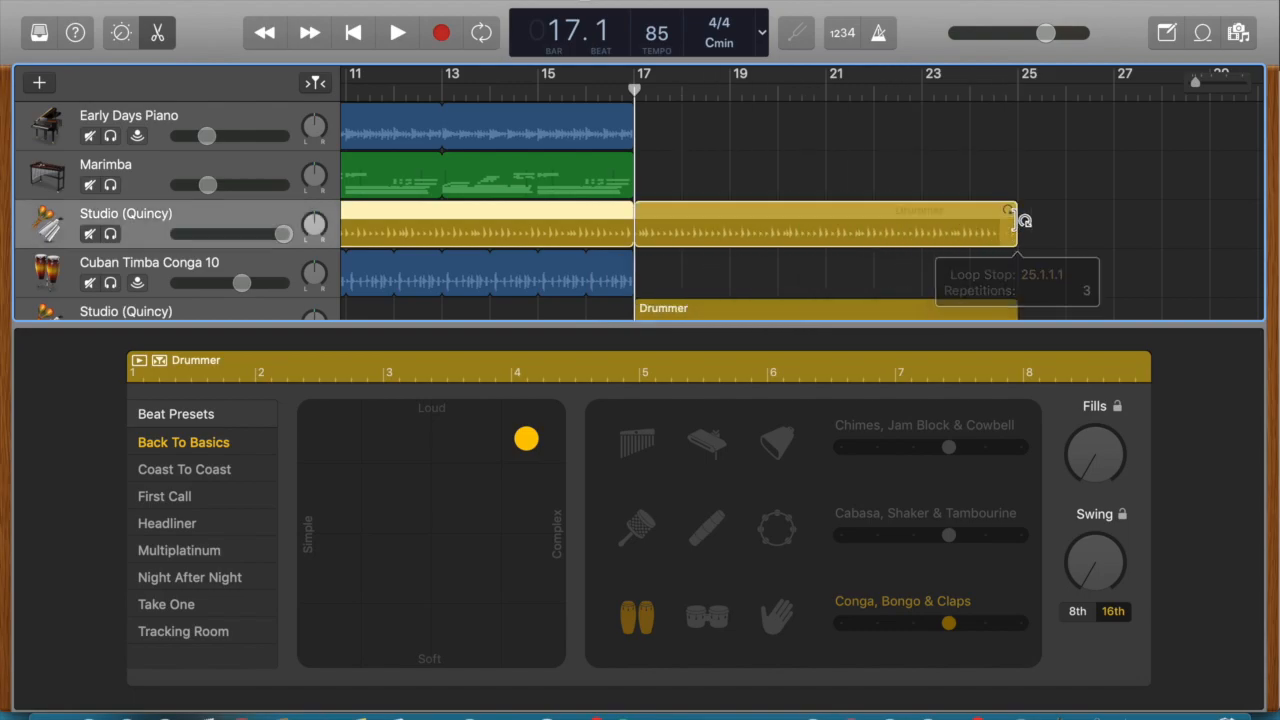
Step: Copy the Early Days Piano, Upbeat Electric Piano 05, opening Drummer and Cuban Timba Conga 10 regions together and paste them at bar 25
{"action": "scroll", "coordinate": [1006, 200], "scroll_direction": "down", "scroll_amount": 3}
{"action": "scroll", "coordinate": [1008, 201], "scroll_direction": "left", "scroll_amount": 8}
{"action": "scroll", "coordinate": [1011, 201], "scroll_direction": "up", "scroll_amount": 3}
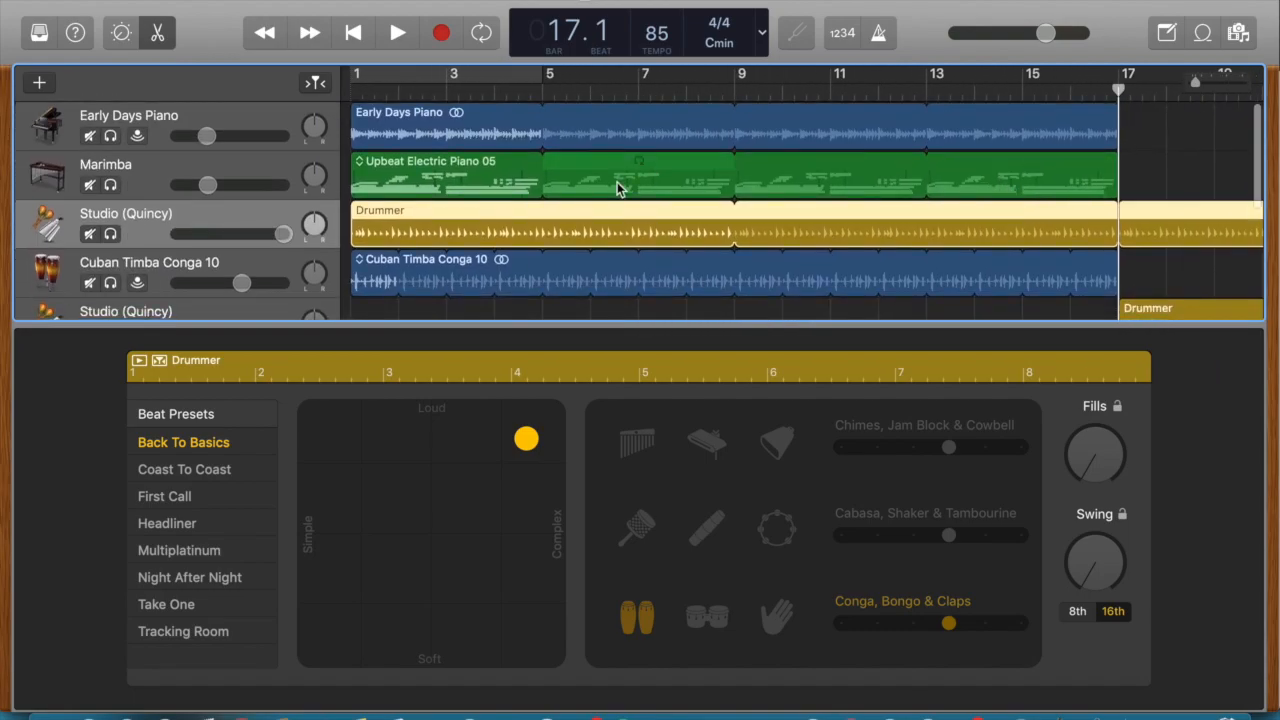
{"action": "left_click", "coordinate": [402, 111]}
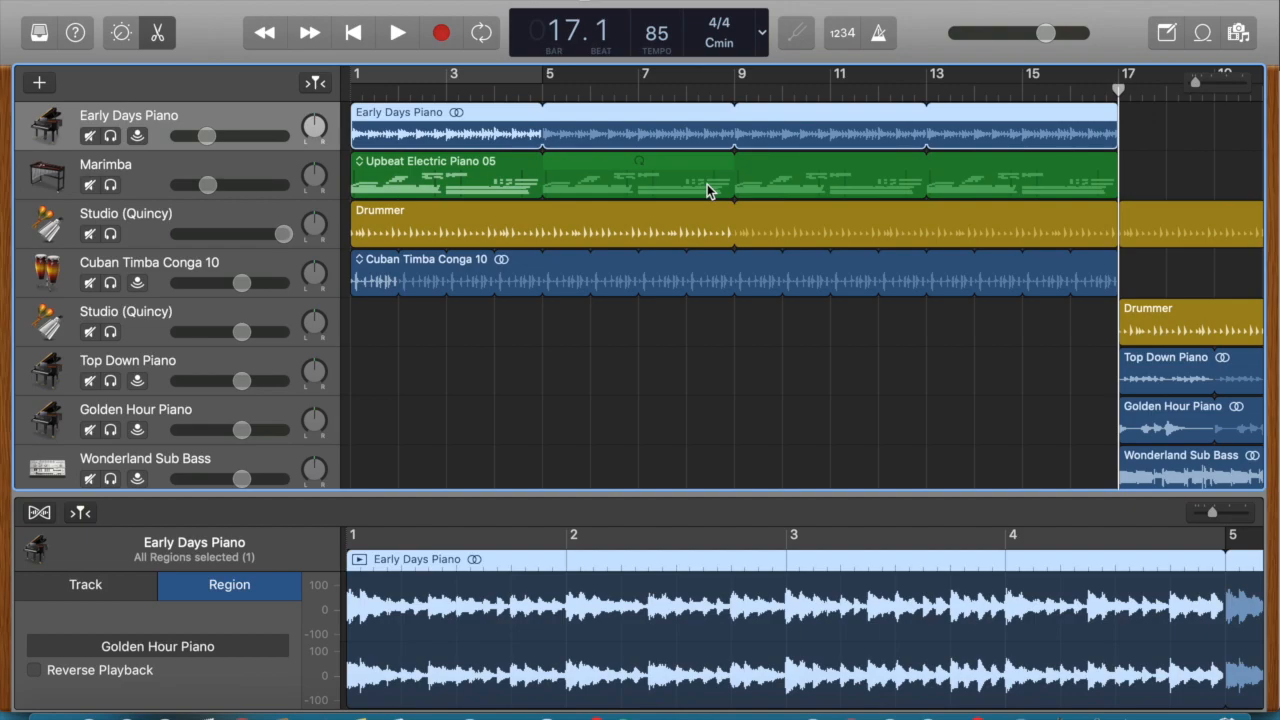
{"action": "left_click", "coordinate": [975, 171]}
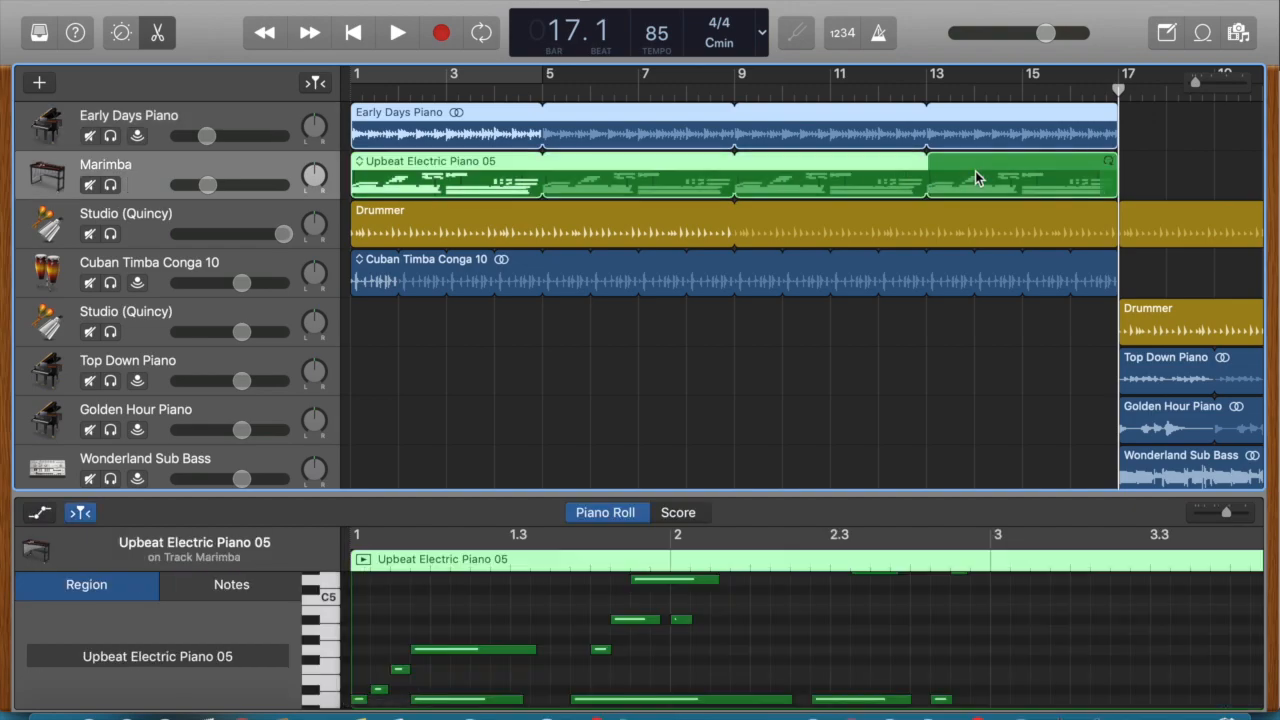
{"action": "left_click", "coordinate": [979, 226]}
{"action": "left_click", "coordinate": [981, 281]}
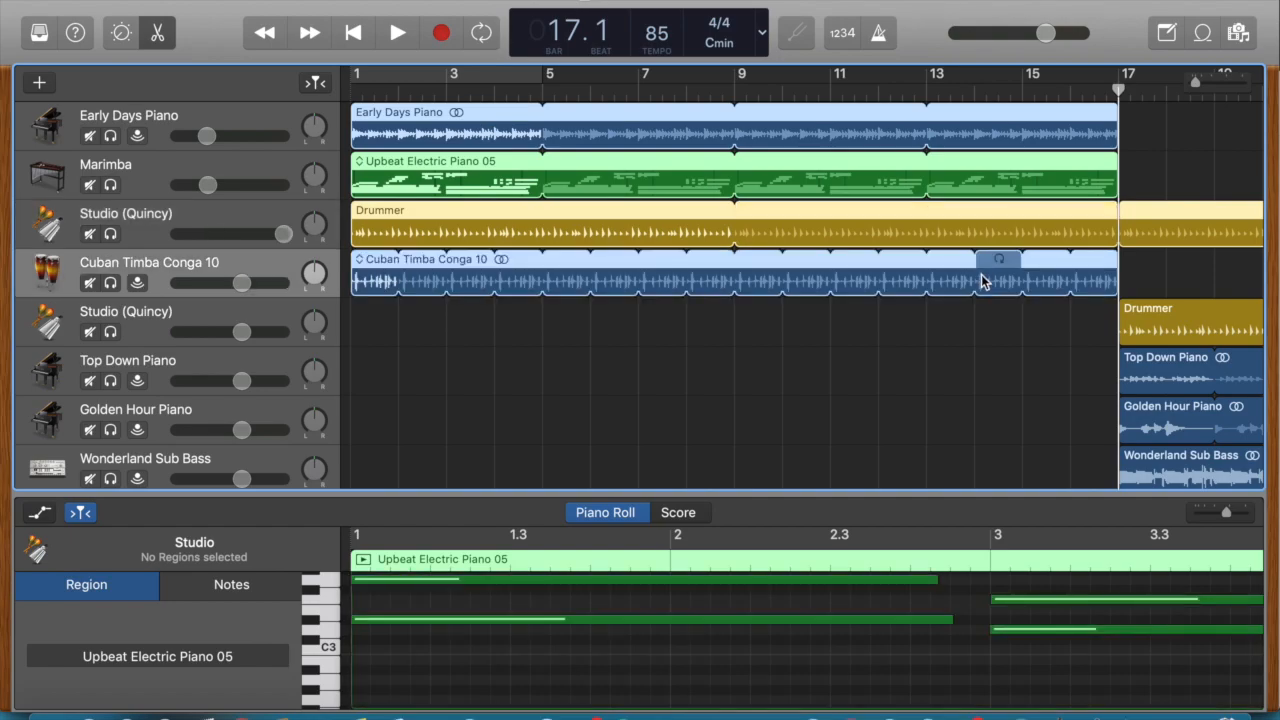
{"action": "scroll", "coordinate": [981, 281], "scroll_direction": "right", "scroll_amount": 10}
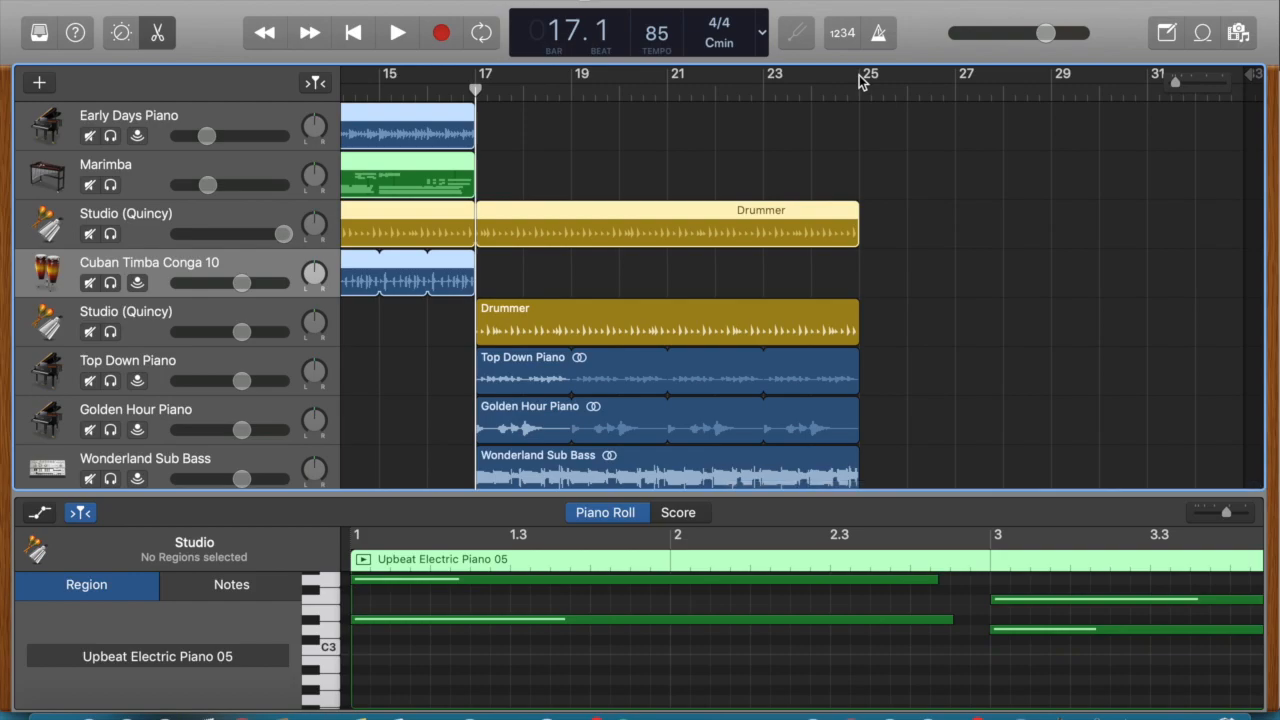
{"action": "mouse_move", "coordinate": [861, 90]}
{"action": "left_mouse_down"}
{"action": "mouse_move", "coordinate": [820, 90]}
{"action": "mouse_move", "coordinate": [863, 95]}
{"action": "left_mouse_up"}
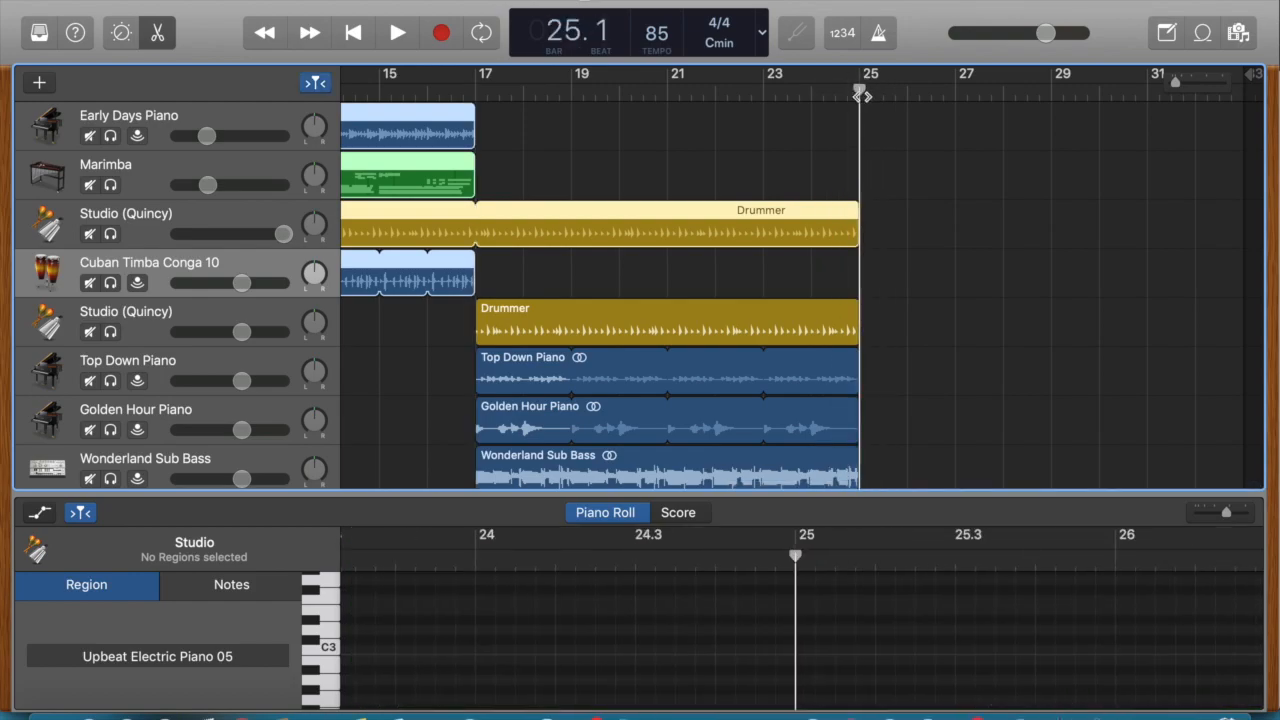
{"action": "key", "text": "super+v"}
Step: Review the pasted section against the rest of the song and switch the position display to Beats & Time
{"action": "scroll", "coordinate": [965, 233], "scroll_direction": "right", "scroll_amount": 2}
{"action": "scroll", "coordinate": [963, 232], "scroll_direction": "left", "scroll_amount": 10}
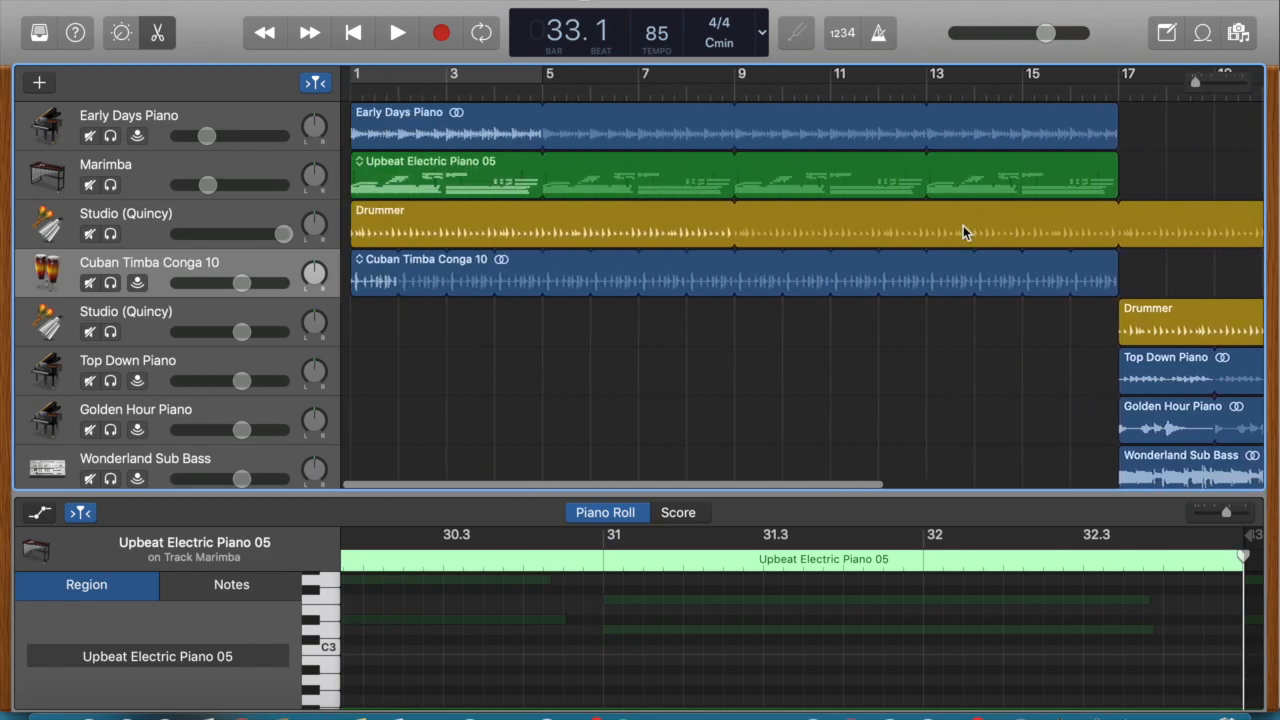
{"action": "scroll", "coordinate": [963, 232], "scroll_direction": "right", "scroll_amount": 10}
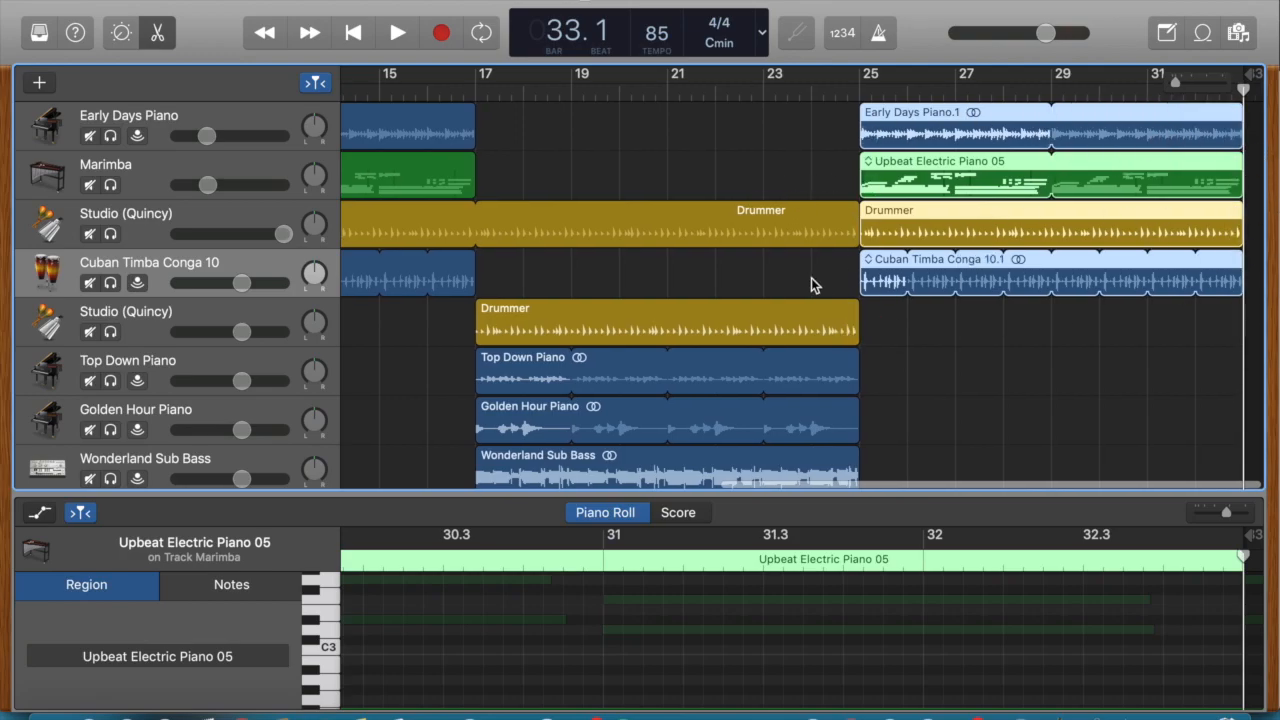
{"action": "scroll", "coordinate": [811, 278], "scroll_direction": "left", "scroll_amount": 10}
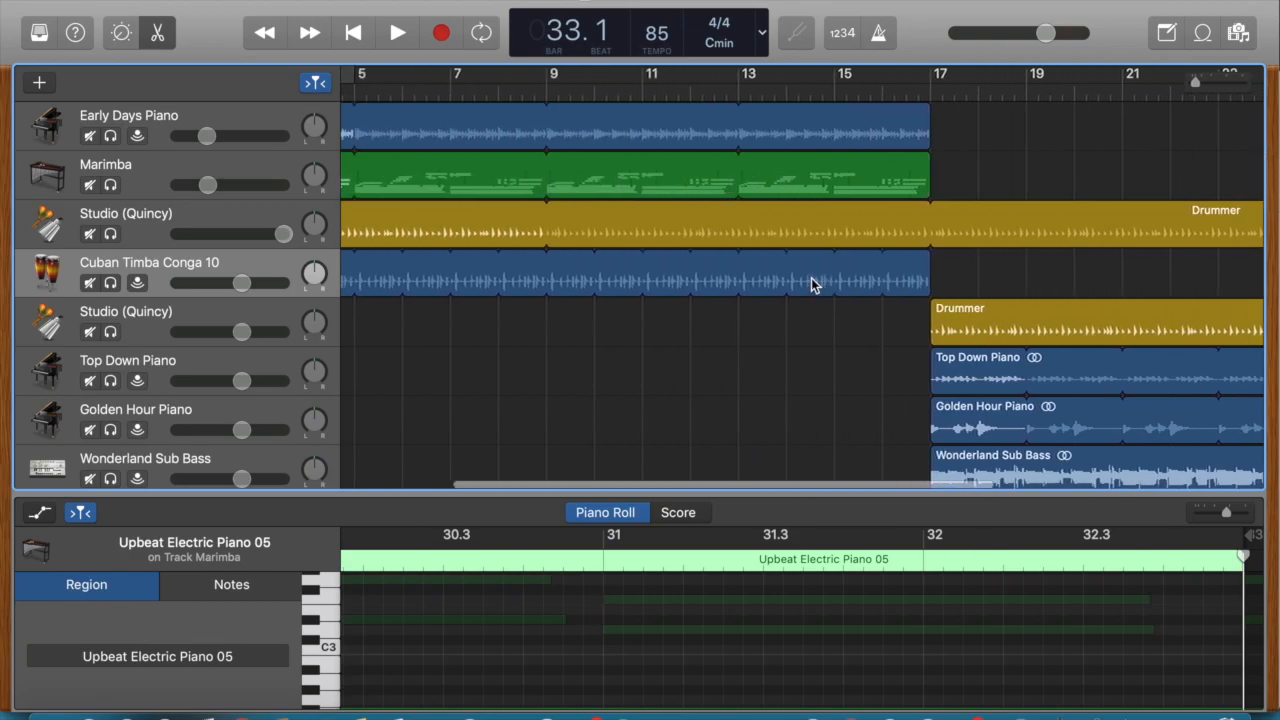
{"action": "left_click", "coordinate": [764, 33]}
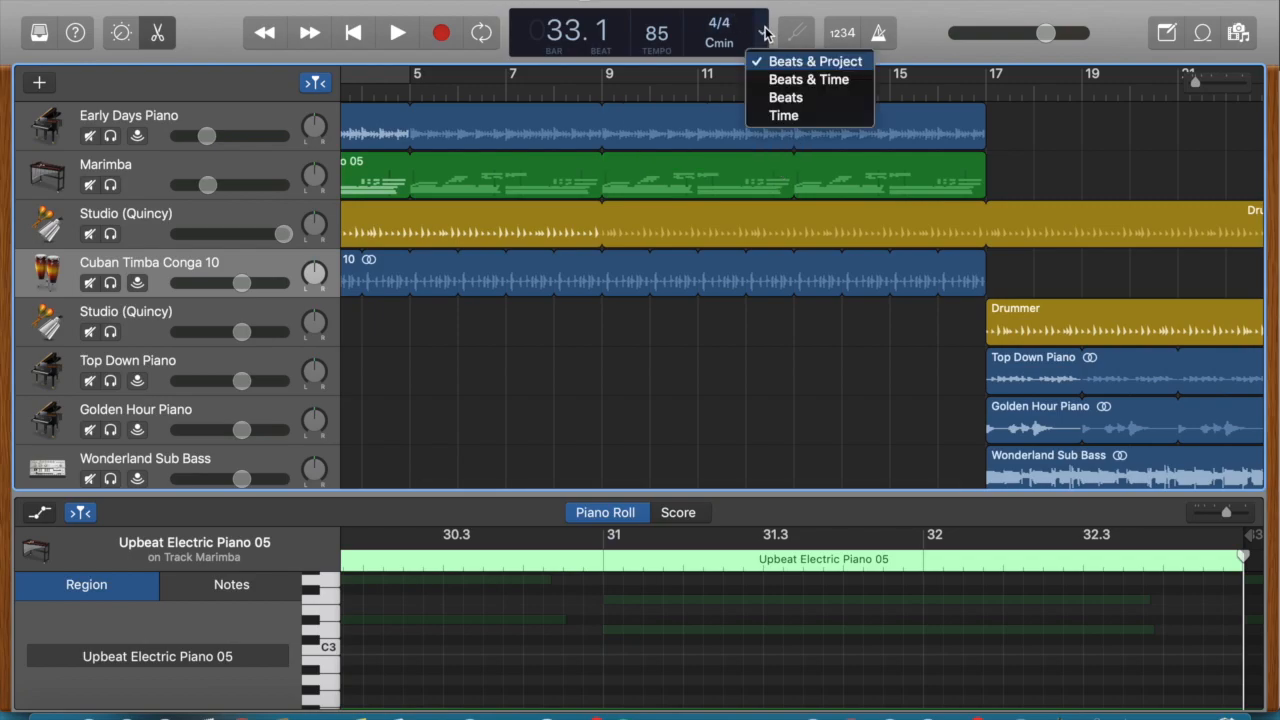
{"action": "left_click", "coordinate": [808, 79]}
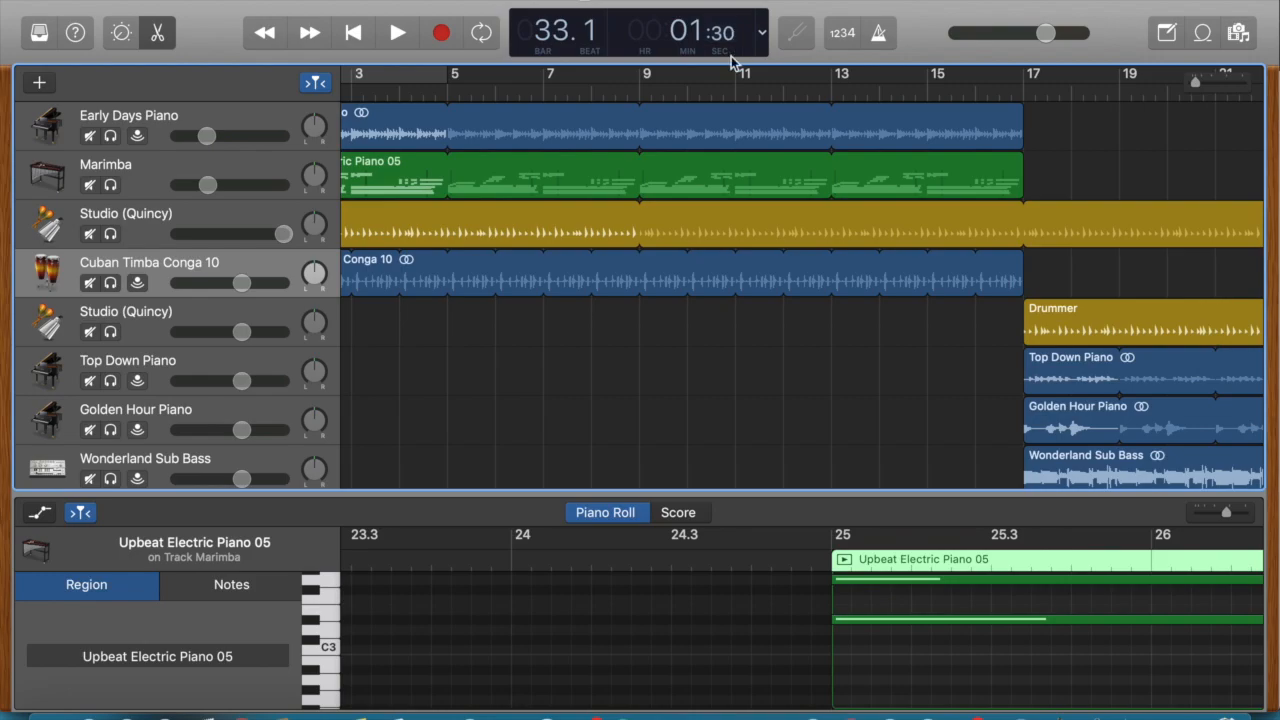
Step: Look through the whole arrangement from the opening section through the middle section to the pasted regions from bar 25
{"action": "scroll", "coordinate": [720, 119], "scroll_direction": "left", "scroll_amount": 3}
{"action": "scroll", "coordinate": [718, 119], "scroll_direction": "right", "scroll_amount": 14}
{"action": "scroll", "coordinate": [720, 119], "scroll_direction": "left", "scroll_amount": 12}
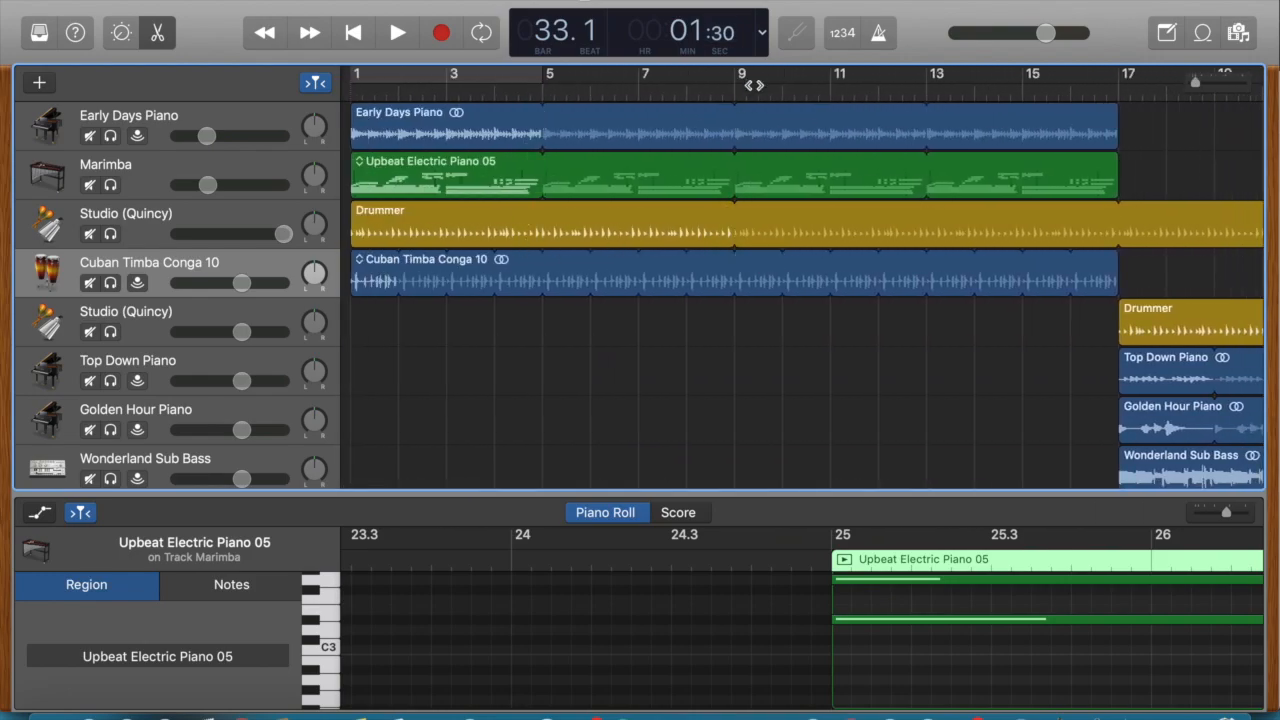
{"action": "scroll", "coordinate": [990, 170], "scroll_direction": "right", "scroll_amount": 10}
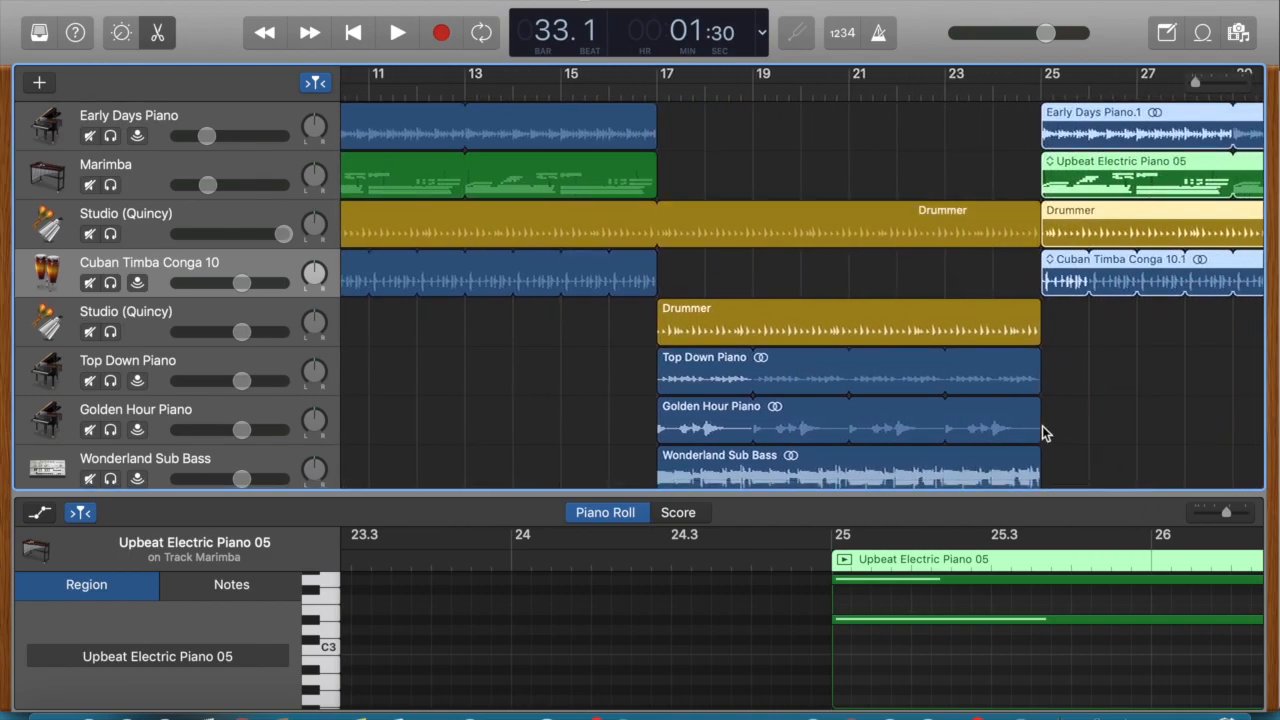
{"action": "scroll", "coordinate": [709, 263], "scroll_direction": "left", "scroll_amount": 10}
{"action": "scroll", "coordinate": [713, 263], "scroll_direction": "right", "scroll_amount": 5}
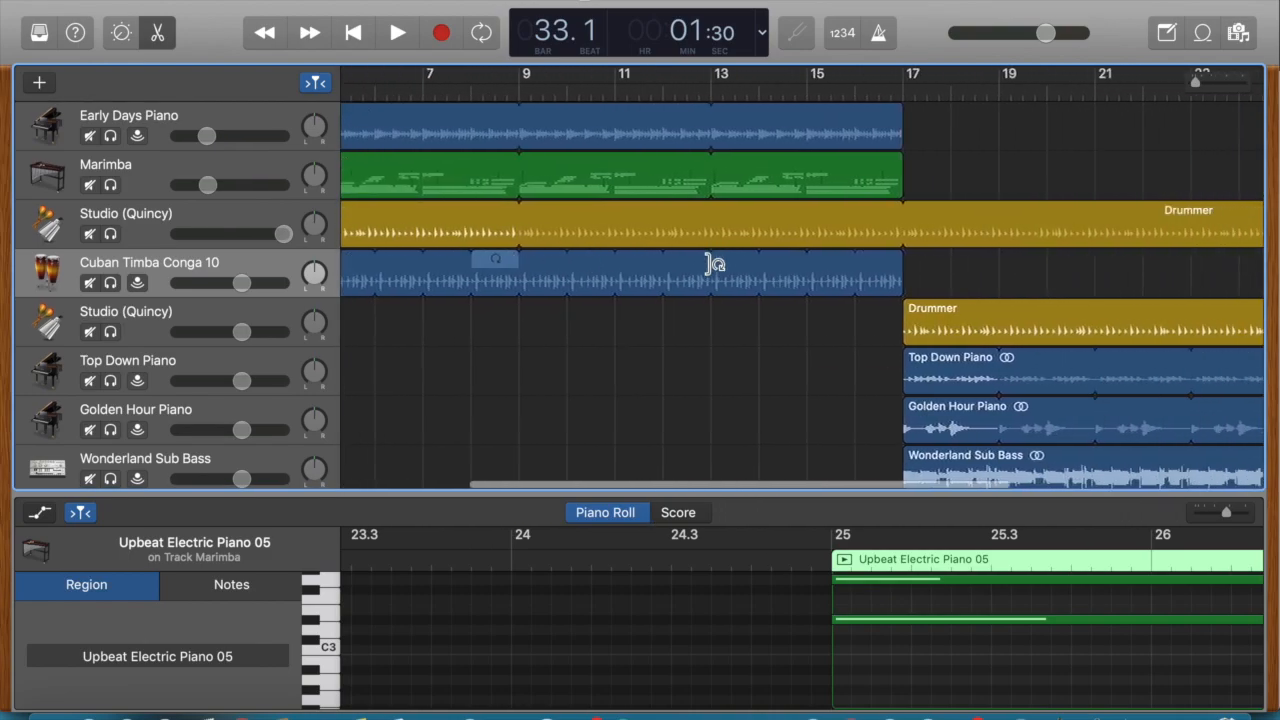
{"action": "scroll", "coordinate": [713, 263], "scroll_direction": "right", "scroll_amount": 8}
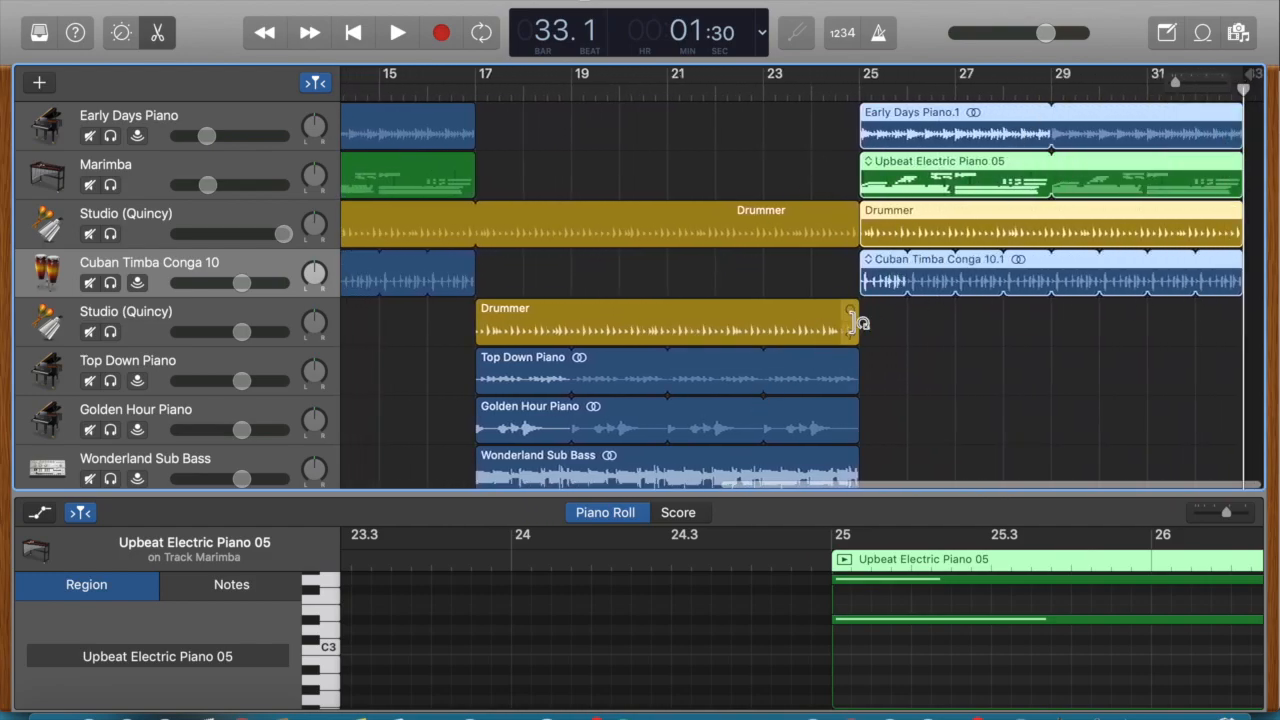
Step: Select the second Studio (Quincy) track and close the editor area so all eight tracks fit in the arrangement
{"action": "scroll", "coordinate": [545, 248], "scroll_direction": "left", "scroll_amount": 13}
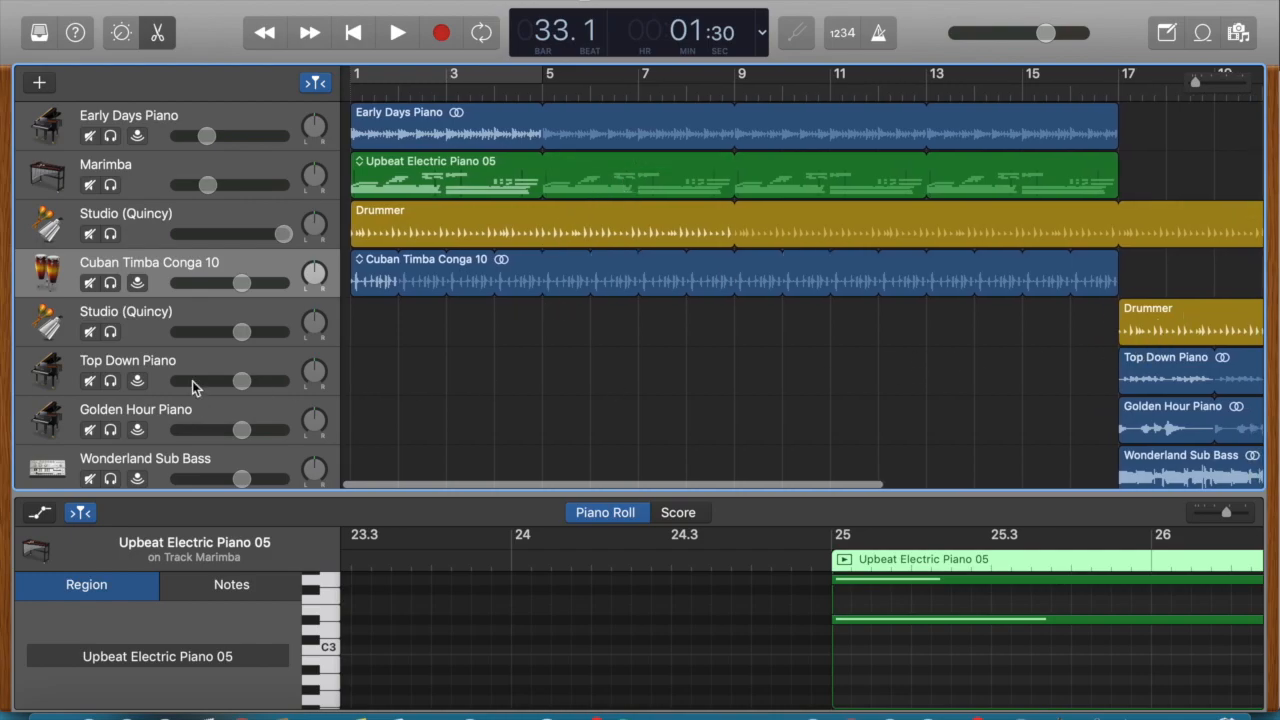
{"action": "left_click", "coordinate": [146, 330]}
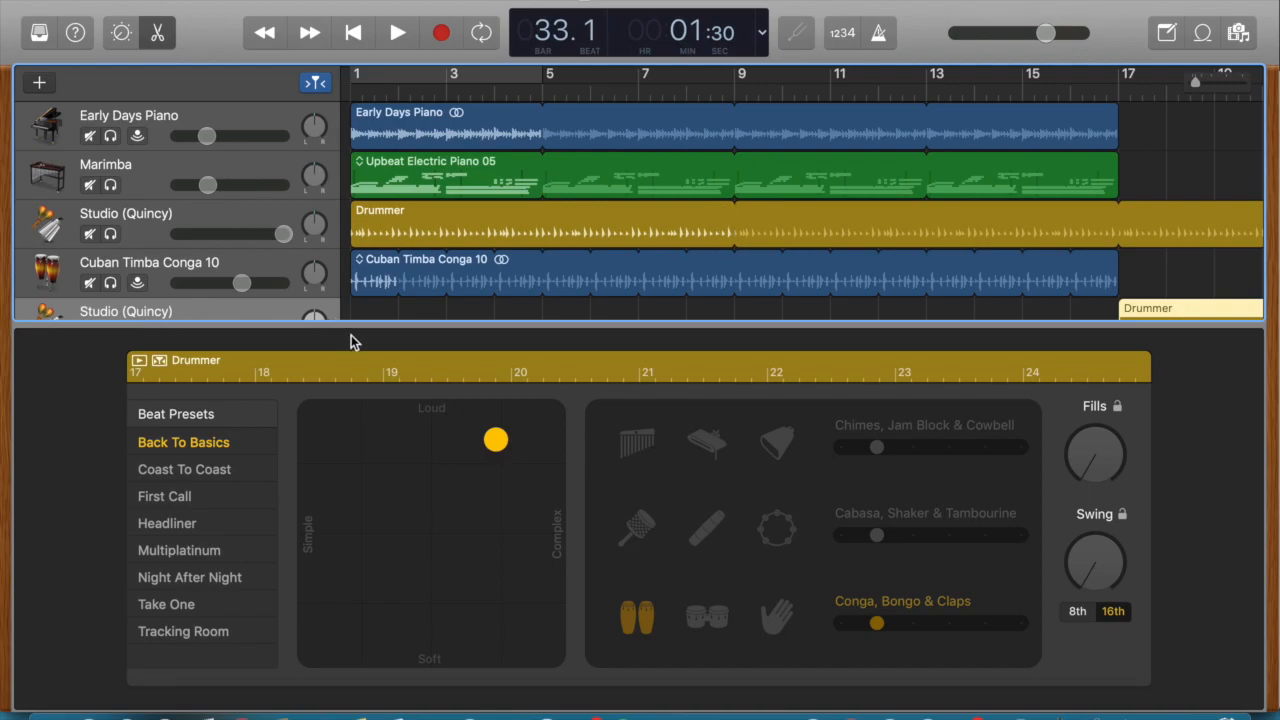
{"action": "left_click_drag", "start_coordinate": [357, 321], "coordinate": [350, 619]}
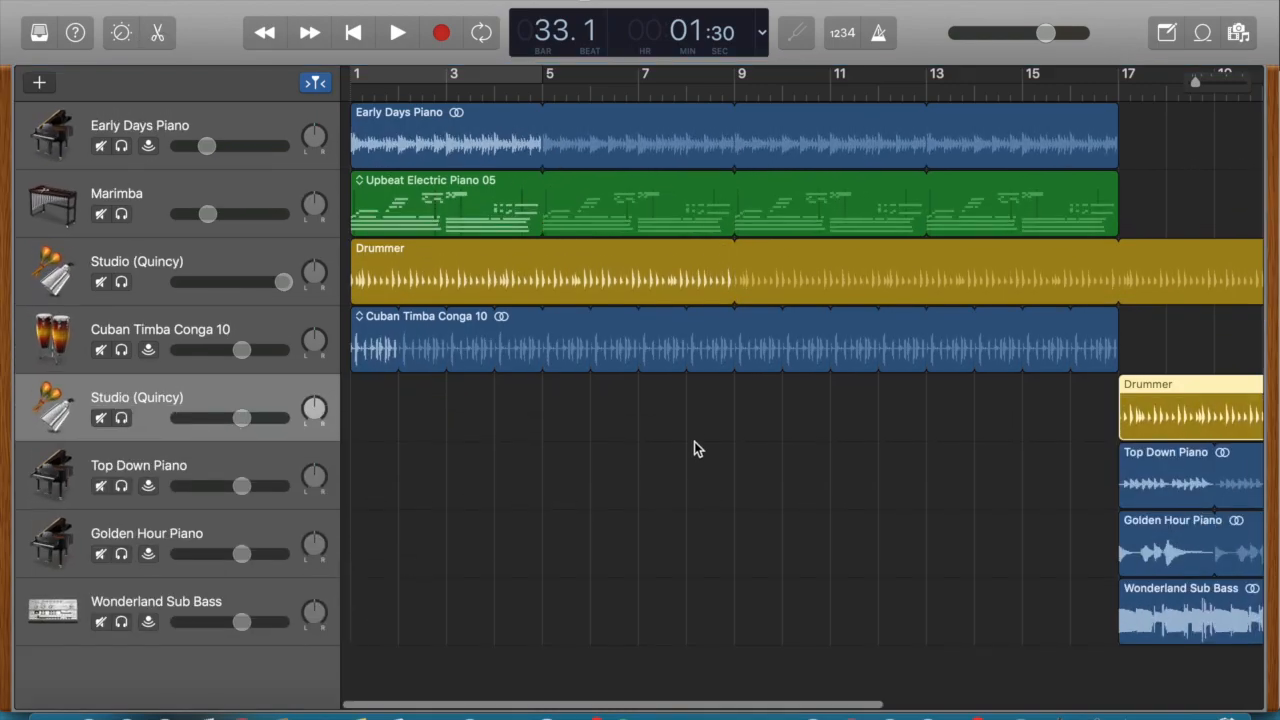
Step: Look through the full arrangement, comparing the opening, the middle section from bar 17 and the repeated section from bar 25
{"action": "scroll", "coordinate": [694, 441], "scroll_direction": "right", "scroll_amount": 10}
{"action": "scroll", "coordinate": [694, 441], "scroll_direction": "left", "scroll_amount": 10}
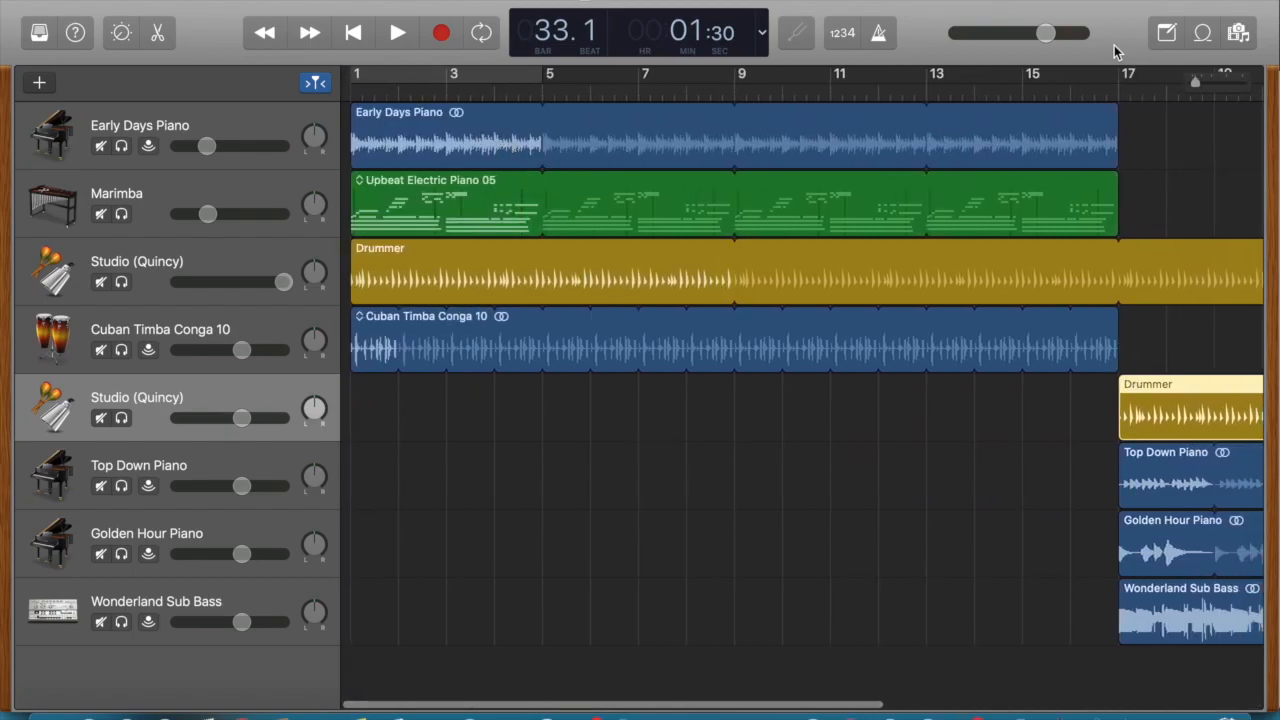
{"action": "scroll", "coordinate": [959, 269], "scroll_direction": "right", "scroll_amount": 10}
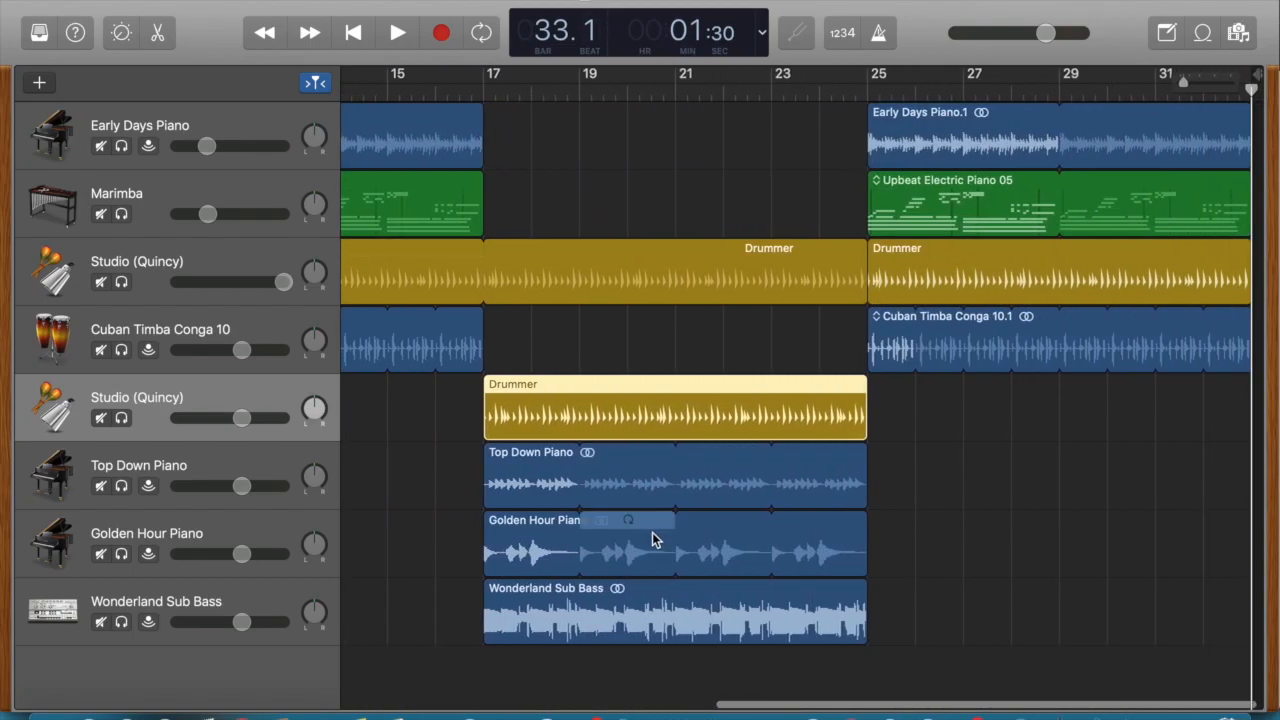
{"action": "scroll", "coordinate": [984, 222], "scroll_direction": "right", "scroll_amount": 1}
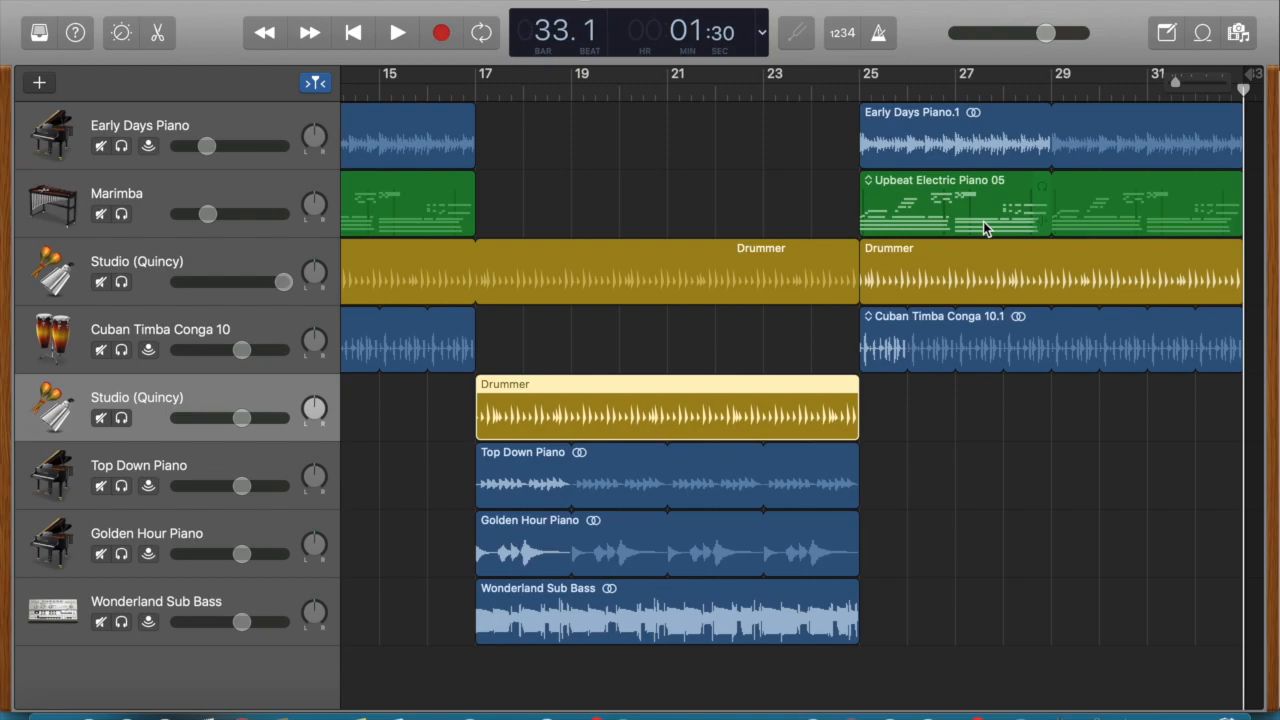
{"action": "scroll", "coordinate": [571, 249], "scroll_direction": "left", "scroll_amount": 10}
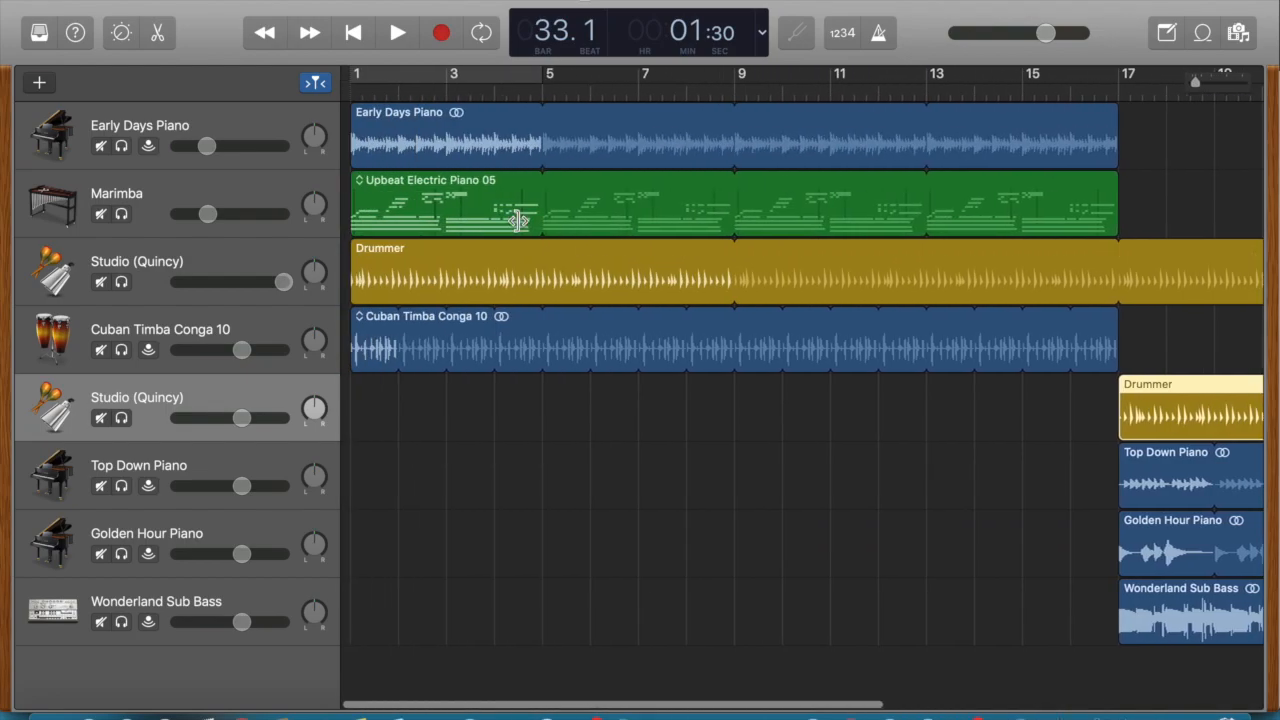
Step: Trim the starts of the opening Early Days Piano region to 2.2.1.1 and the Upbeat Electric Piano 05 region to just before bar 2
{"action": "left_click_drag", "start_coordinate": [357, 143], "coordinate": [411, 143]}
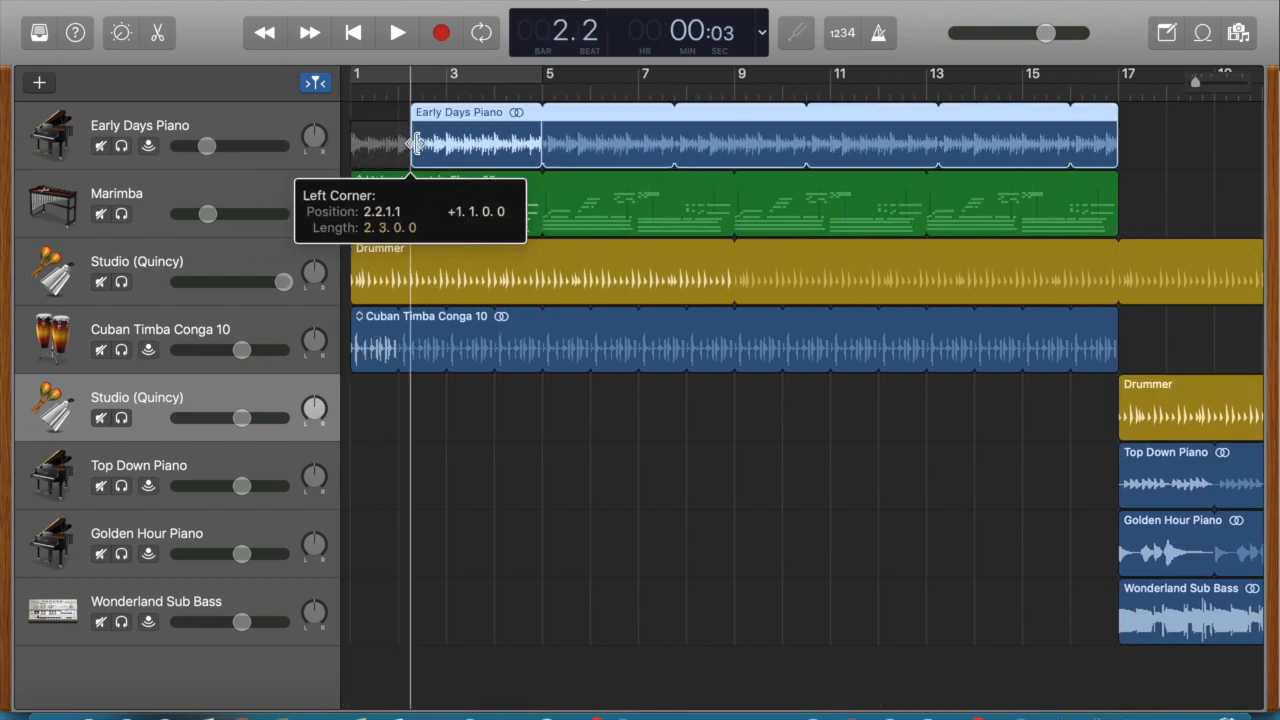
{"action": "left_click_drag", "start_coordinate": [360, 207], "coordinate": [393, 215]}
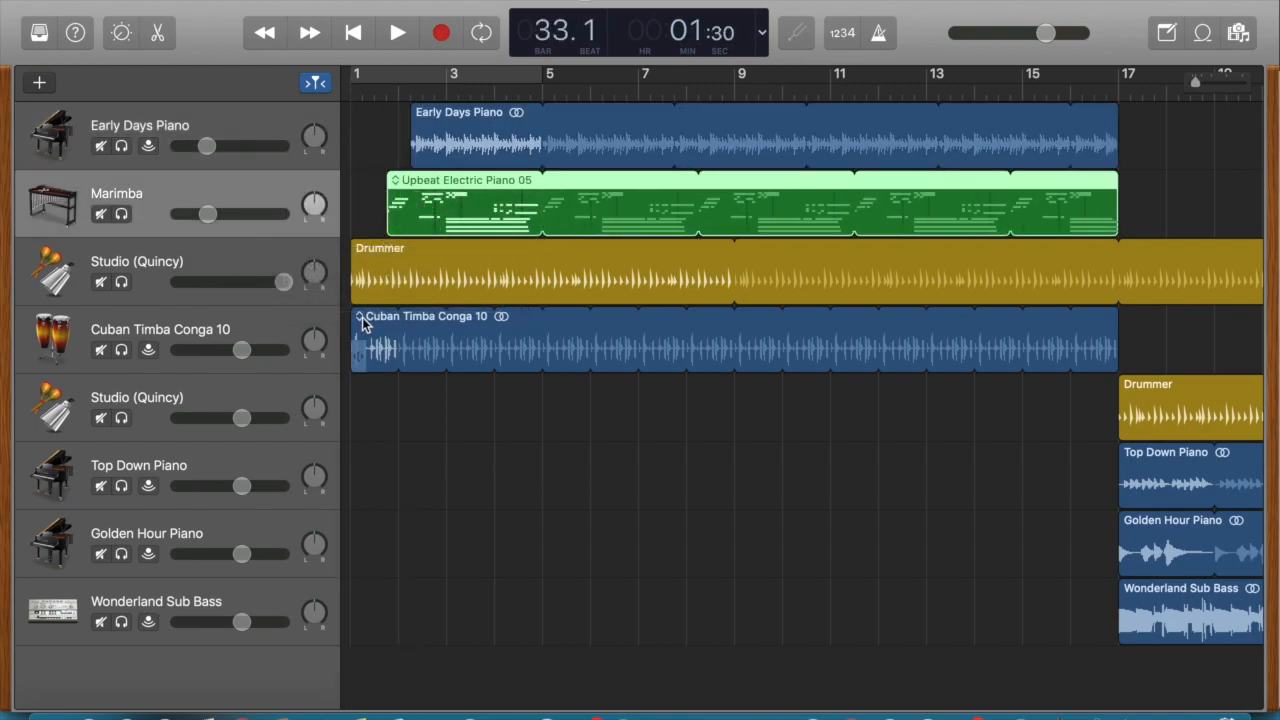
Step: Try to trim the start of the opening Cuban Timba Conga 10 region and undo the change
{"action": "left_click_drag", "start_coordinate": [357, 354], "coordinate": [585, 358]}
{"action": "key", "text": "super+z"}
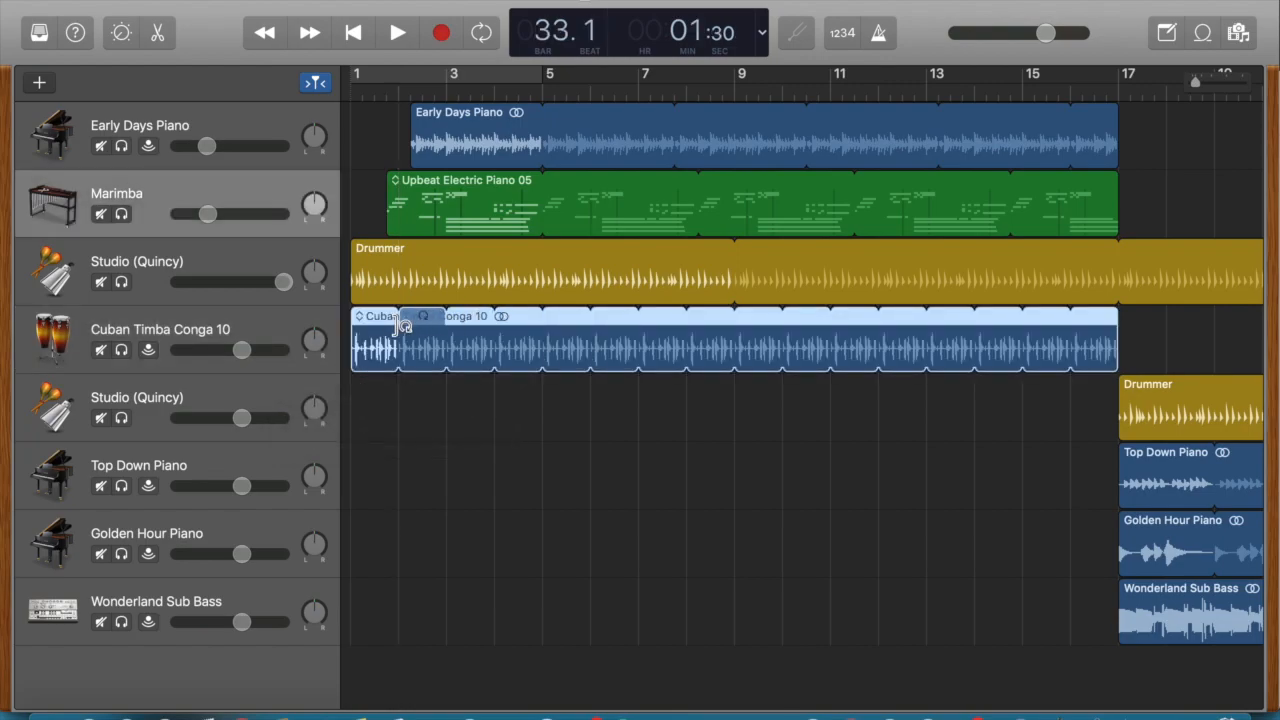
{"action": "left_click_drag", "start_coordinate": [355, 357], "coordinate": [343, 331]}
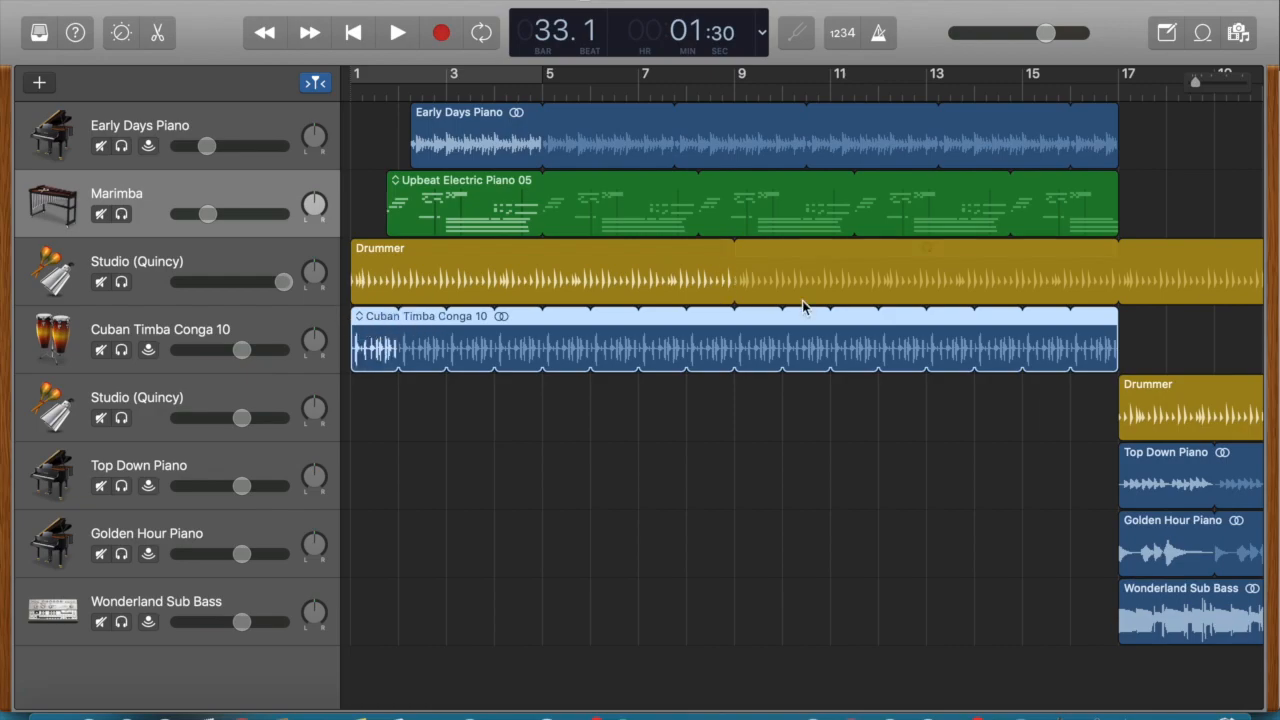
Step: Switch to the AABA Loop Assignment document in Safari and strike through the "Include a chordal track" requirement
{"action": "scroll", "coordinate": [802, 305], "scroll_direction": "right", "scroll_amount": 10}
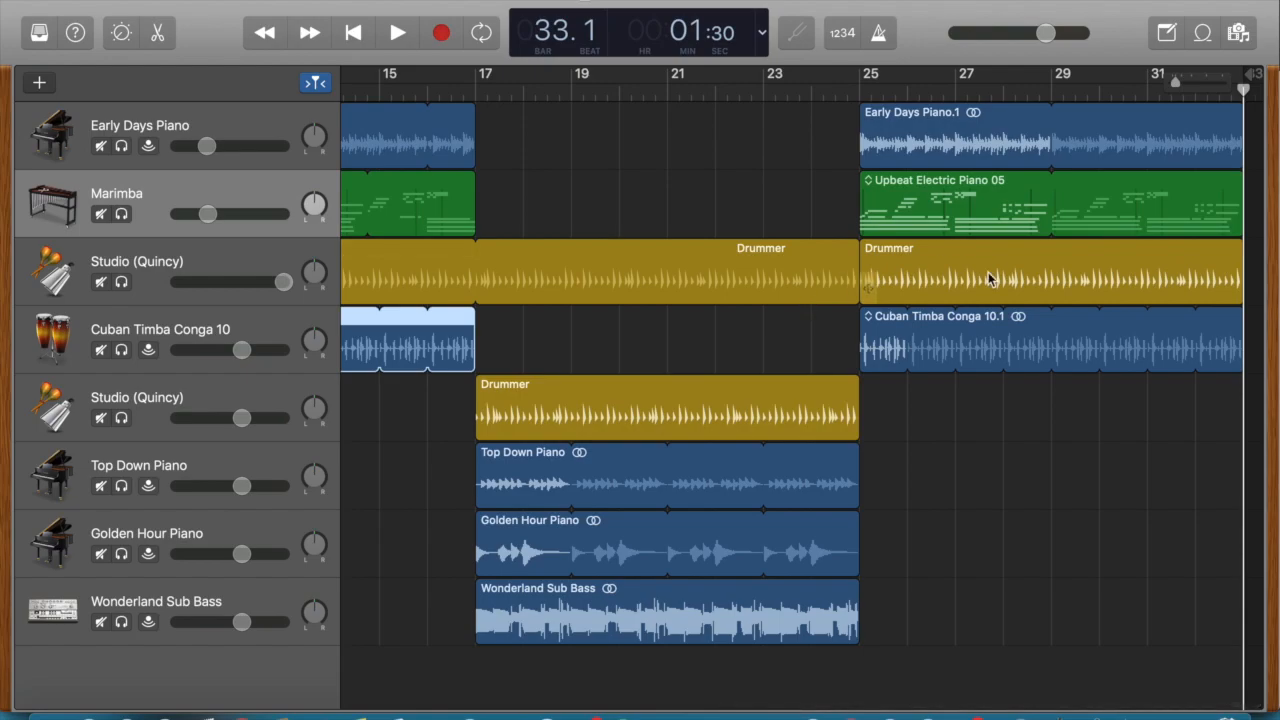
{"action": "scroll", "coordinate": [988, 280], "scroll_direction": "left", "scroll_amount": 10}
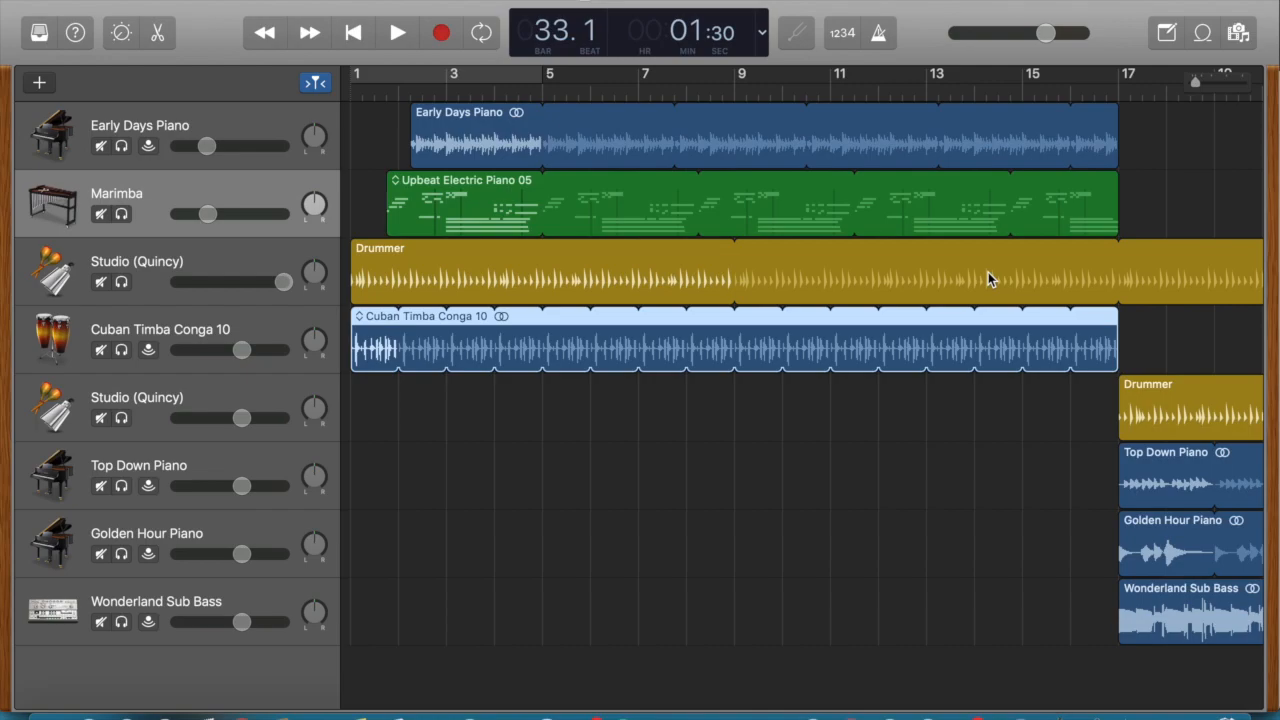
{"action": "mouse_move", "coordinate": [235, 3]}
{"action": "left_mouse_down"}
{"action": "mouse_move", "coordinate": [237, 50]}
{"action": "mouse_move", "coordinate": [236, 3]}
{"action": "left_mouse_up"}
{"action": "left_click", "coordinate": [164, 712]}
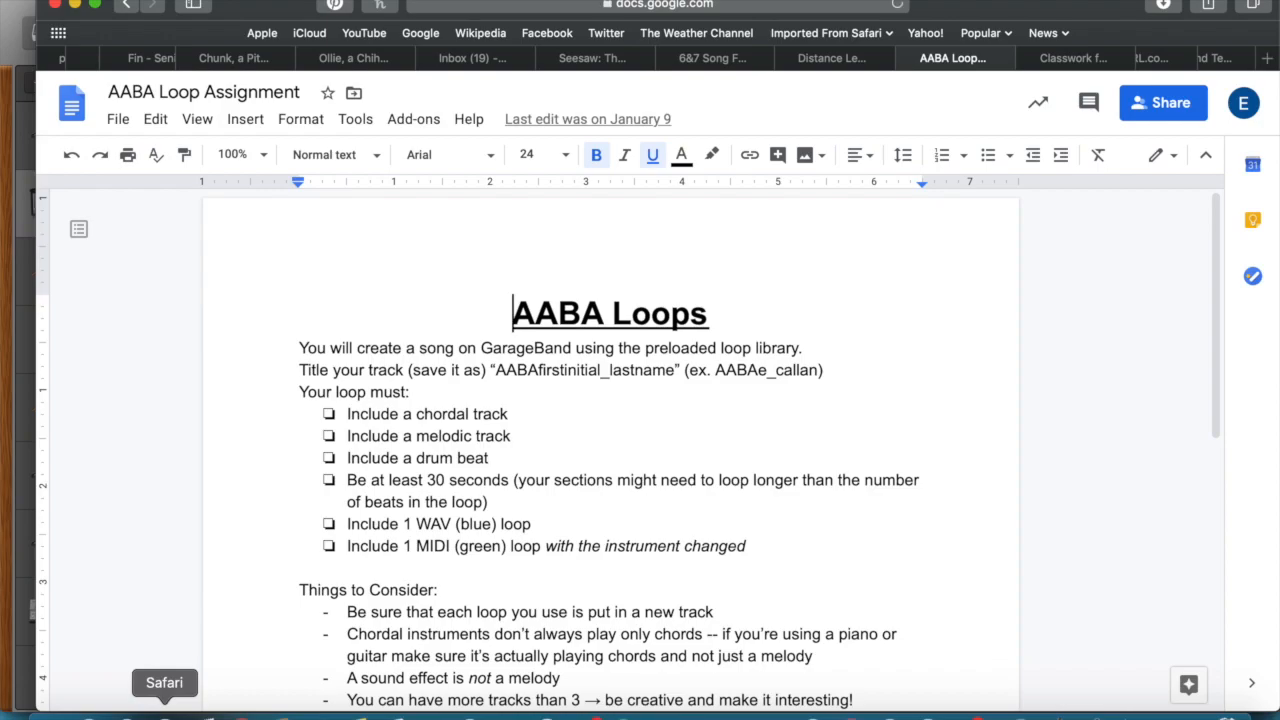
{"action": "left_click_drag", "start_coordinate": [514, 308], "coordinate": [341, 297]}
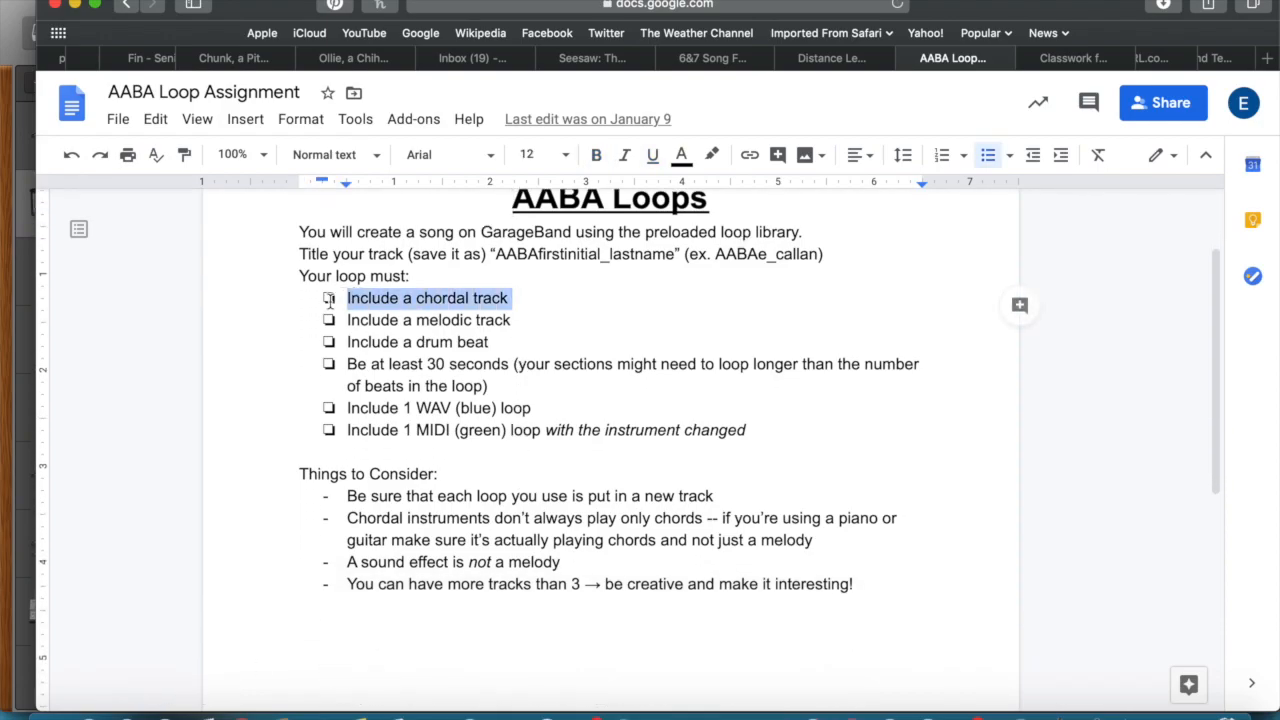
{"action": "left_click", "coordinate": [301, 120]}
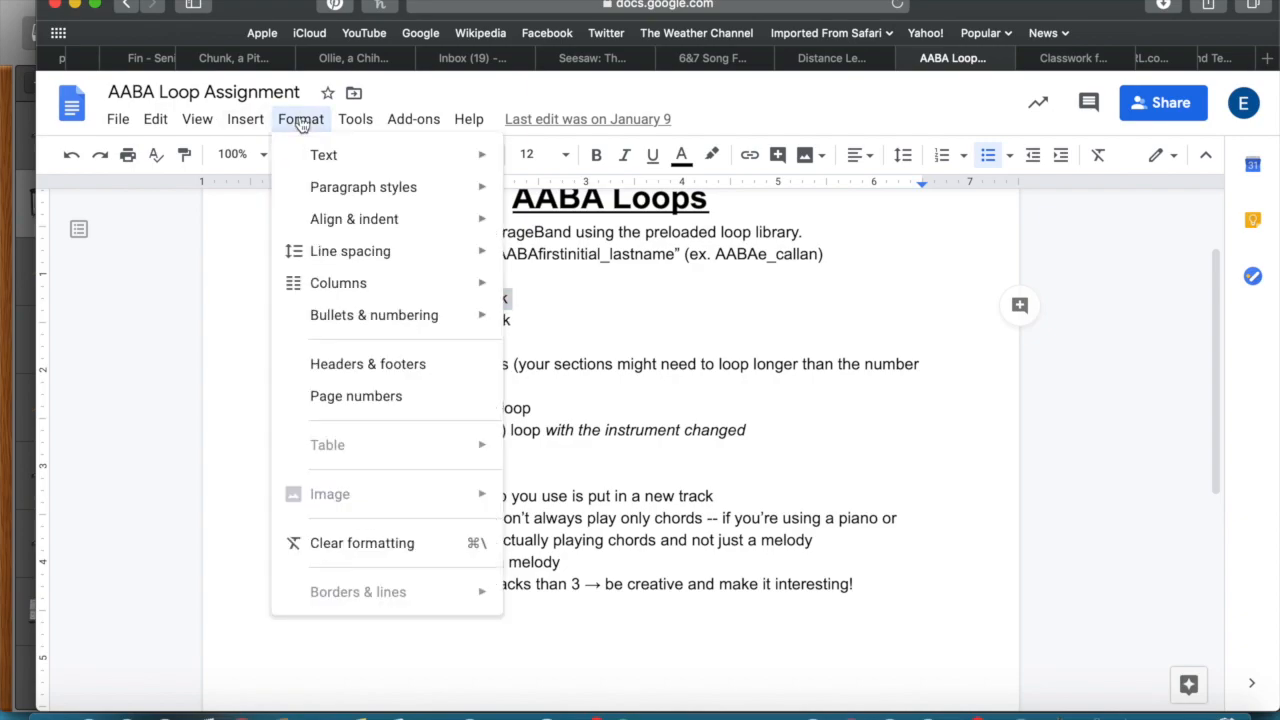
{"action": "mouse_move", "coordinate": [417, 154]}
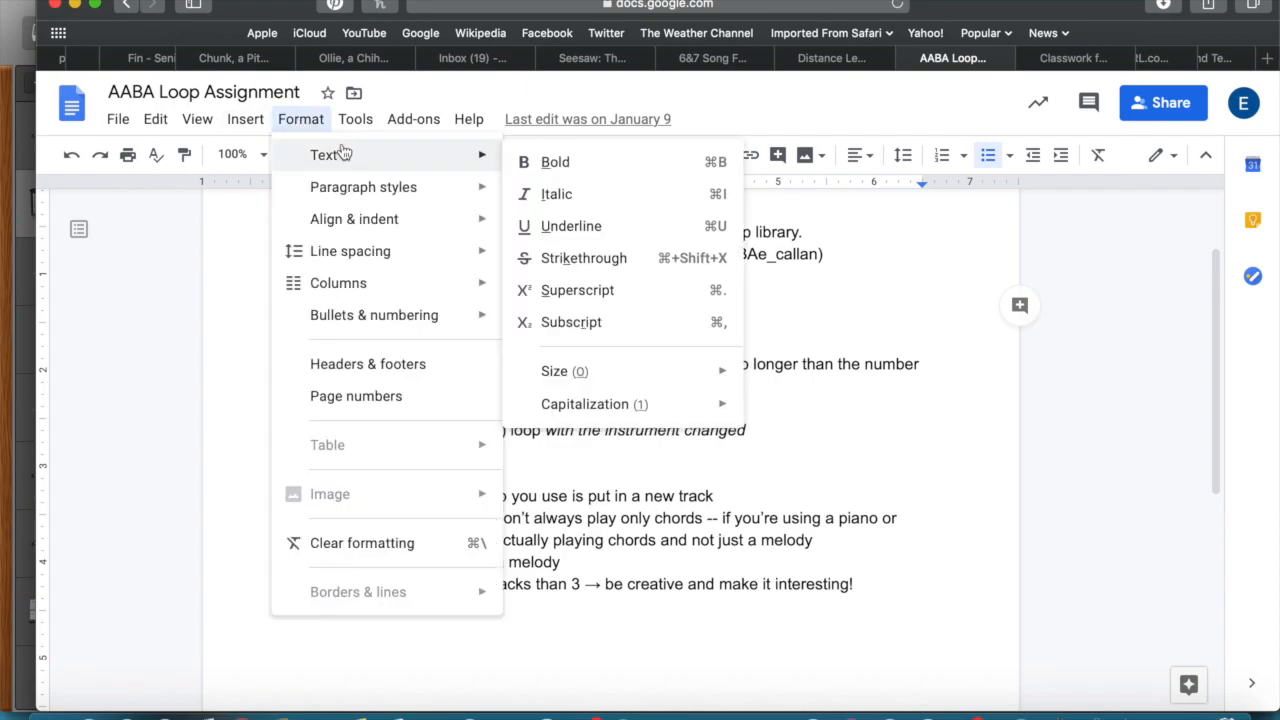
{"action": "left_click", "coordinate": [614, 257]}
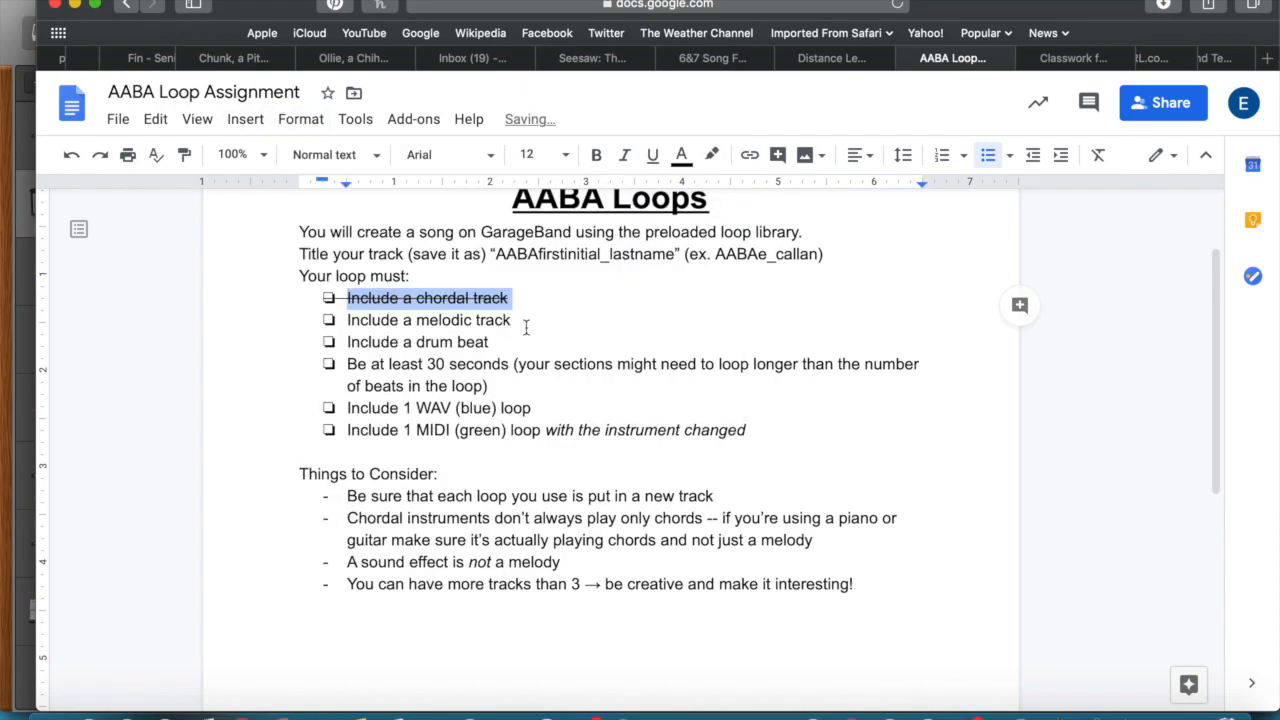
Step: Strike through the "Include a drum beat" and "Be at least 30 seconds" requirements, leaving the melodic track line unmarked
{"action": "left_click_drag", "start_coordinate": [490, 342], "coordinate": [281, 336]}
{"action": "key", "text": "super+shift+x"}
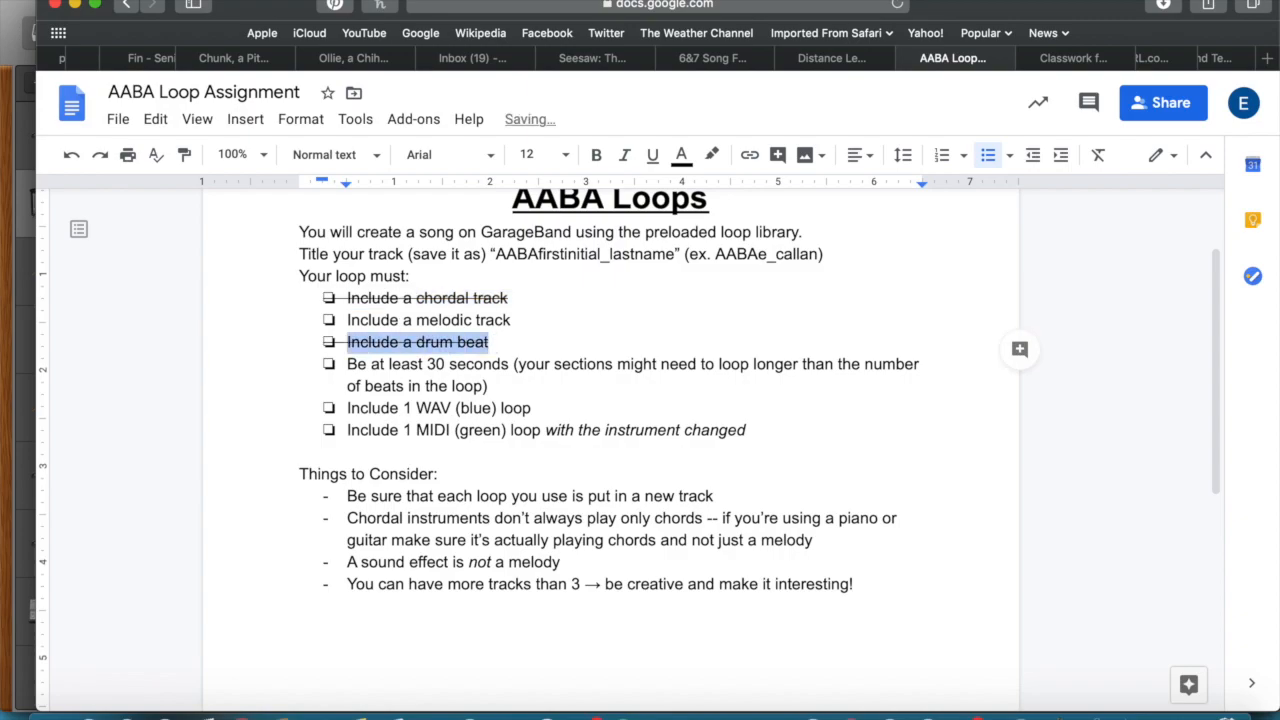
{"action": "left_click_drag", "start_coordinate": [510, 320], "coordinate": [549, 318]}
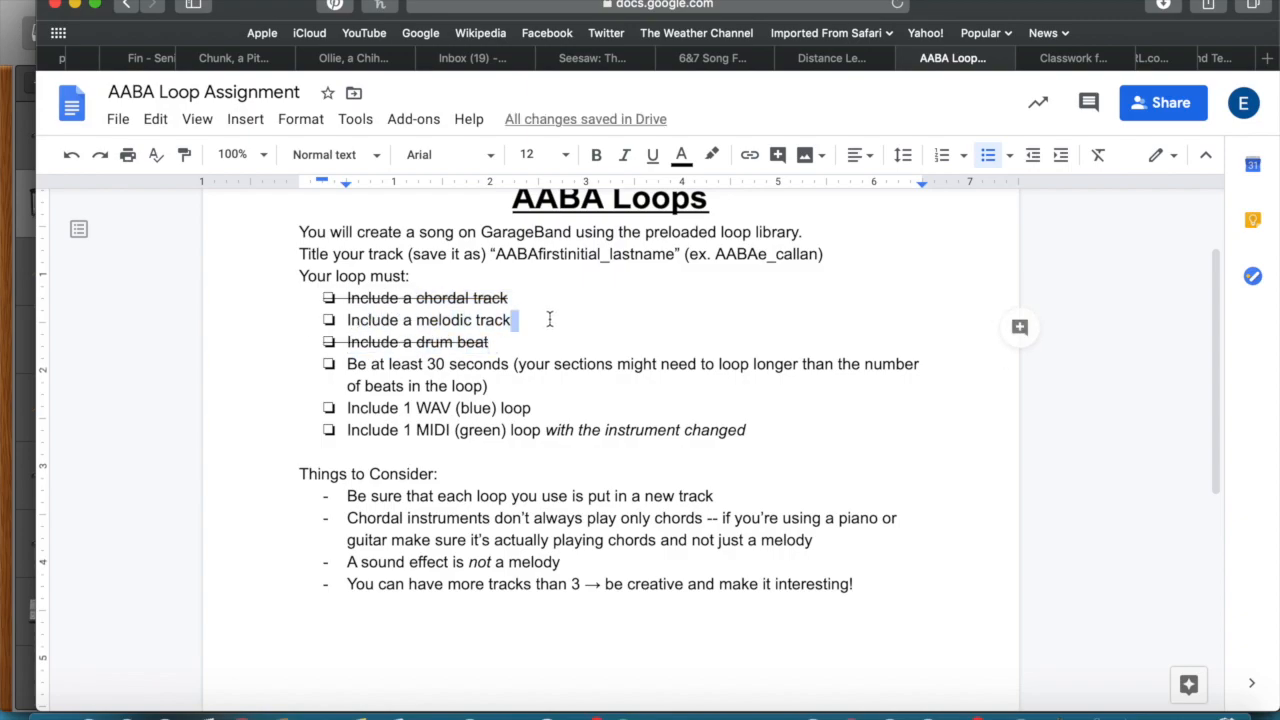
{"action": "left_click", "coordinate": [519, 320]}
{"action": "left_click_drag", "start_coordinate": [507, 386], "coordinate": [300, 365]}
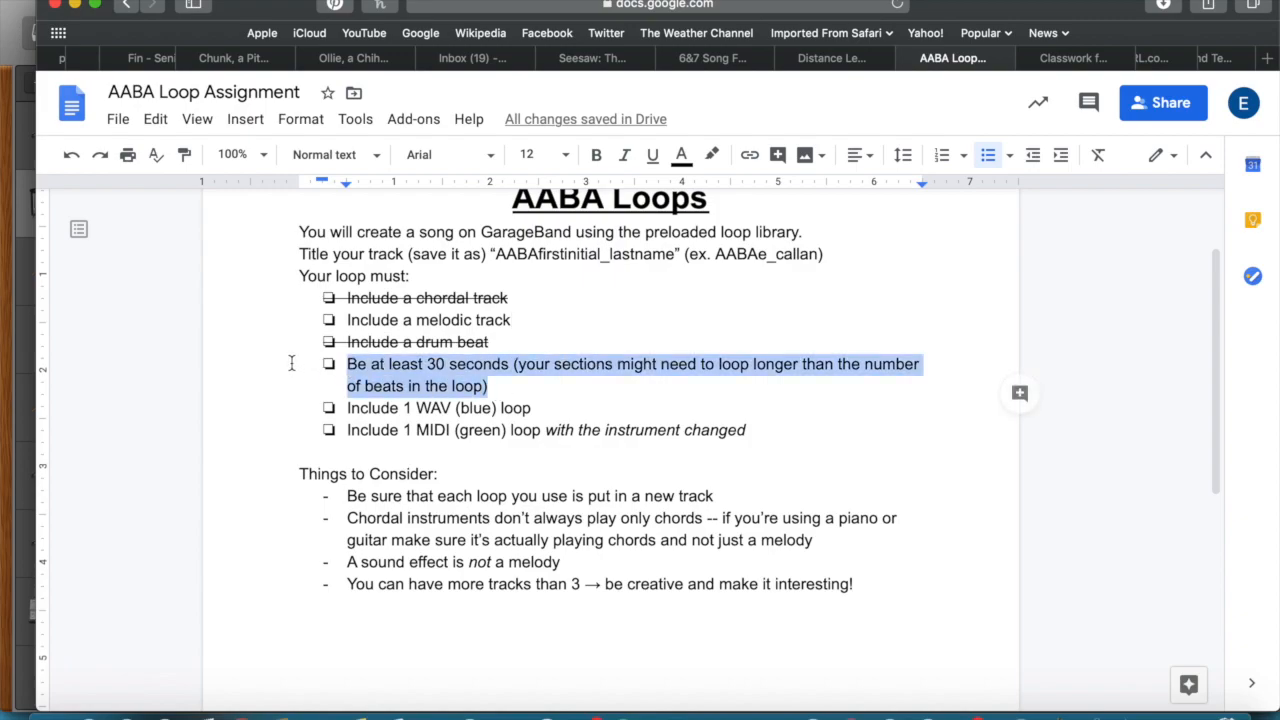
{"action": "key", "text": "super+shift+x"}
Step: Strike through the "Include 1 WAV (blue) loop" and "Include 1 MIDI (green) loop with the instrument changed" requirements
{"action": "left_click_drag", "start_coordinate": [548, 408], "coordinate": [312, 407]}
{"action": "key", "text": "super+shift+x"}
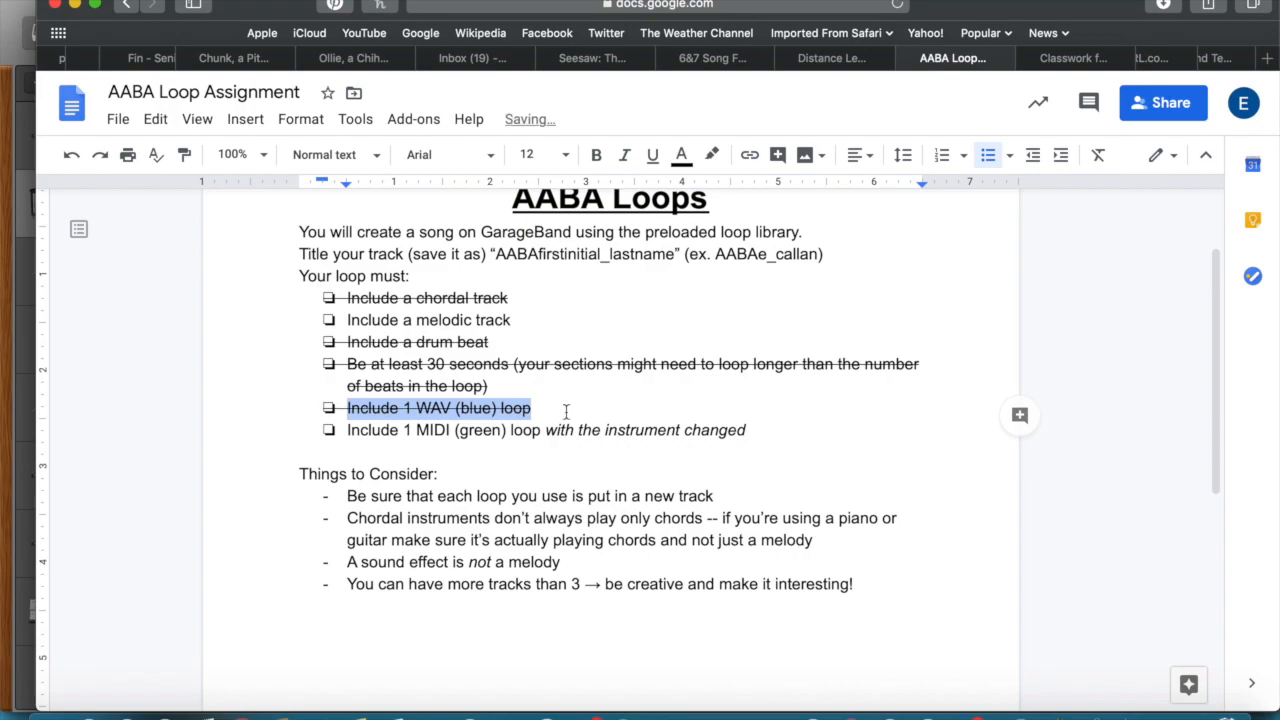
{"action": "left_click_drag", "start_coordinate": [757, 432], "coordinate": [338, 440]}
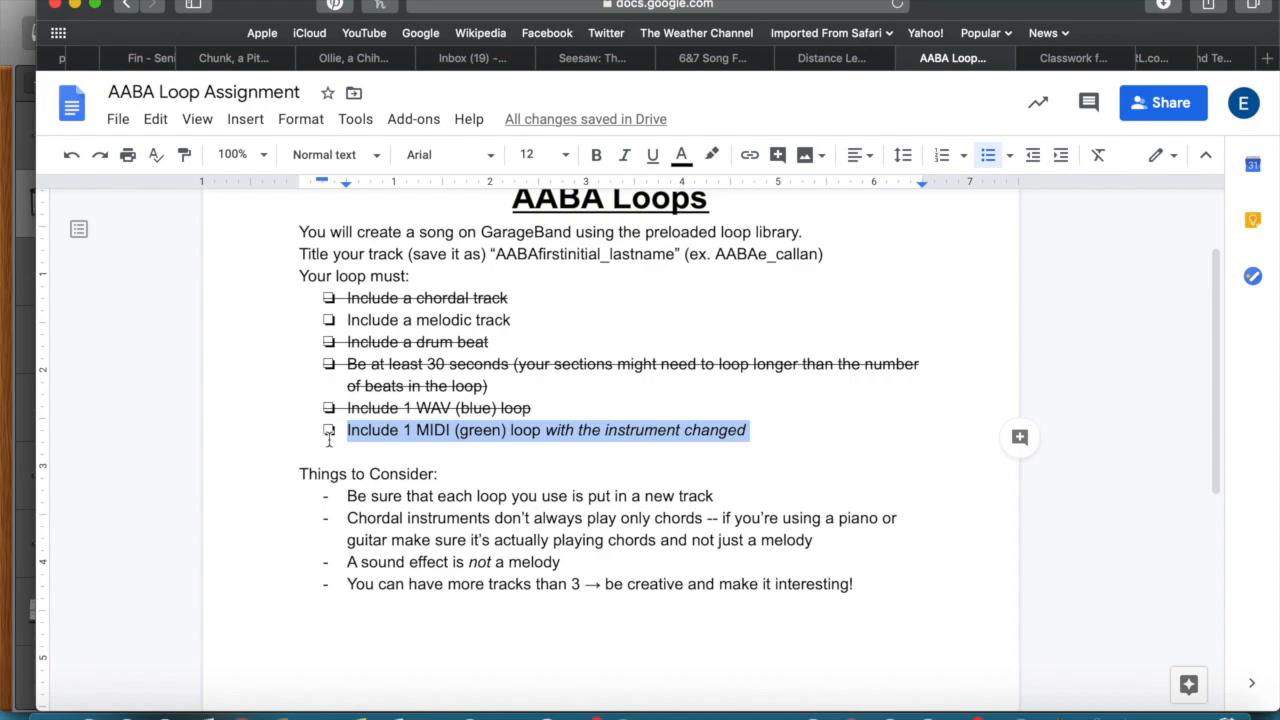
{"action": "key", "text": "super+shift+x"}
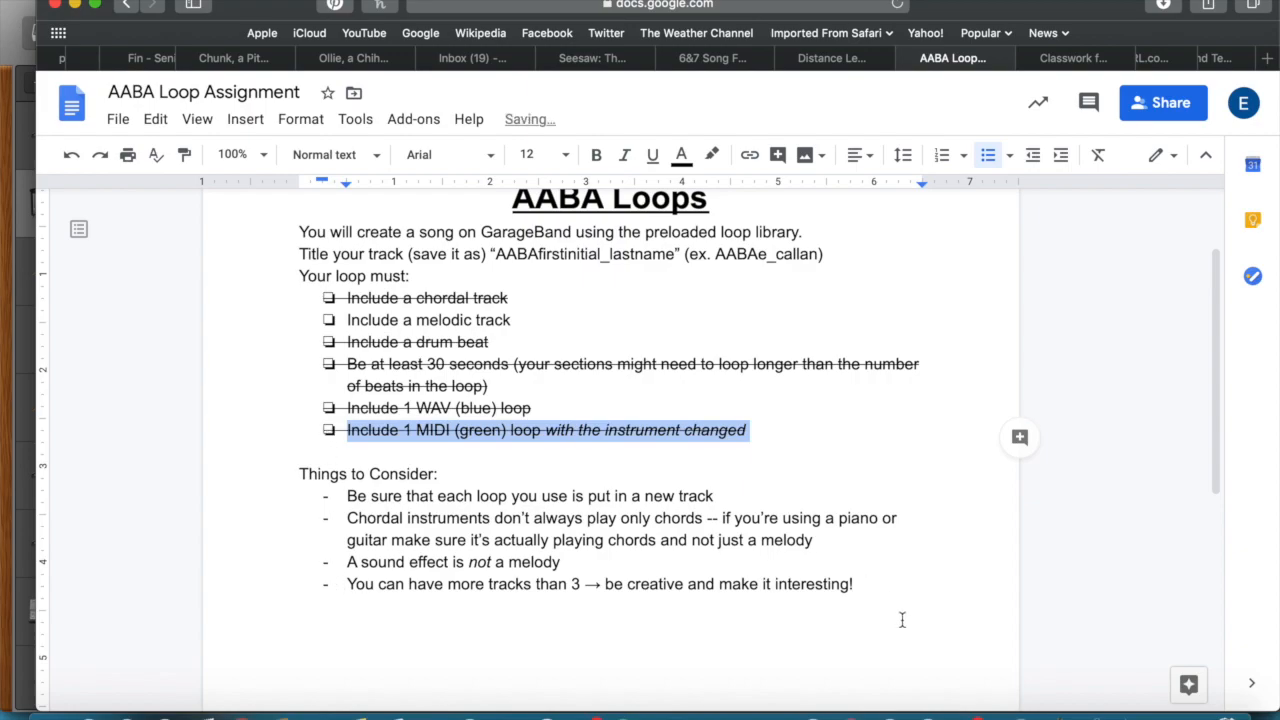
Step: Switch back to GarageBand, select the Marimba track's region and examine the Library's instrument categories and Mallet sounds
{"action": "left_click", "coordinate": [1058, 705]}
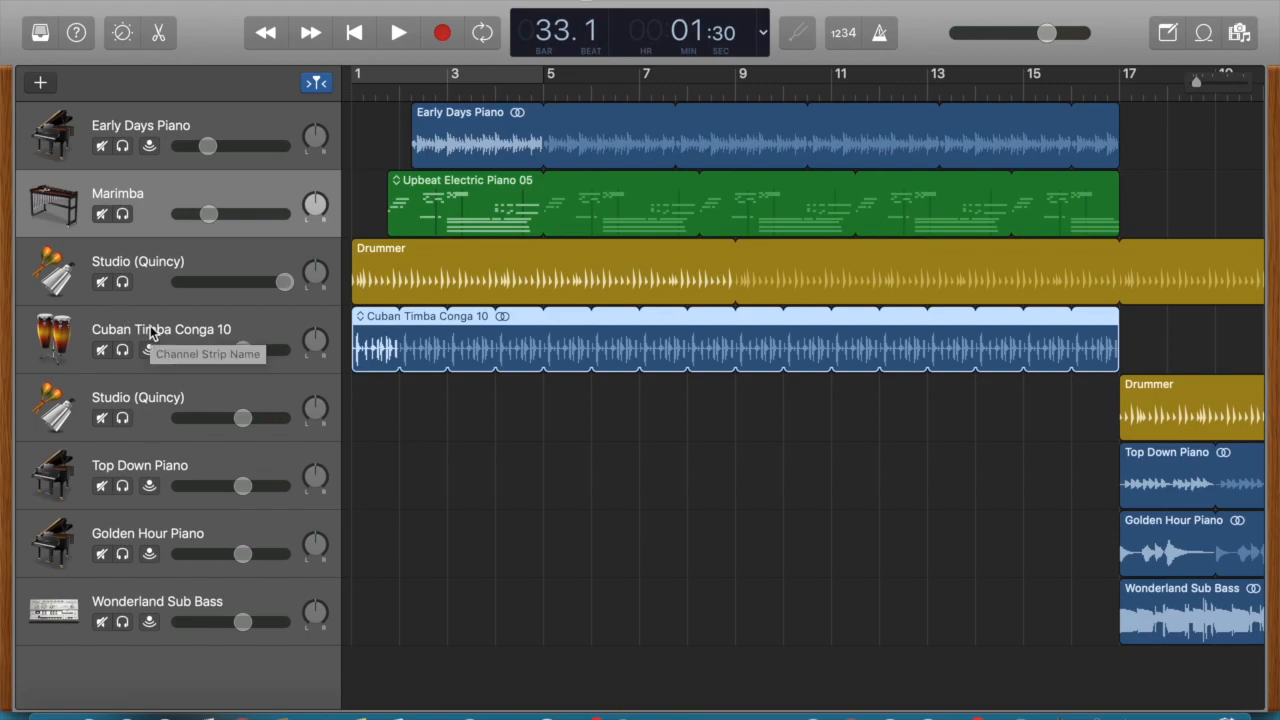
{"action": "left_click", "coordinate": [507, 198]}
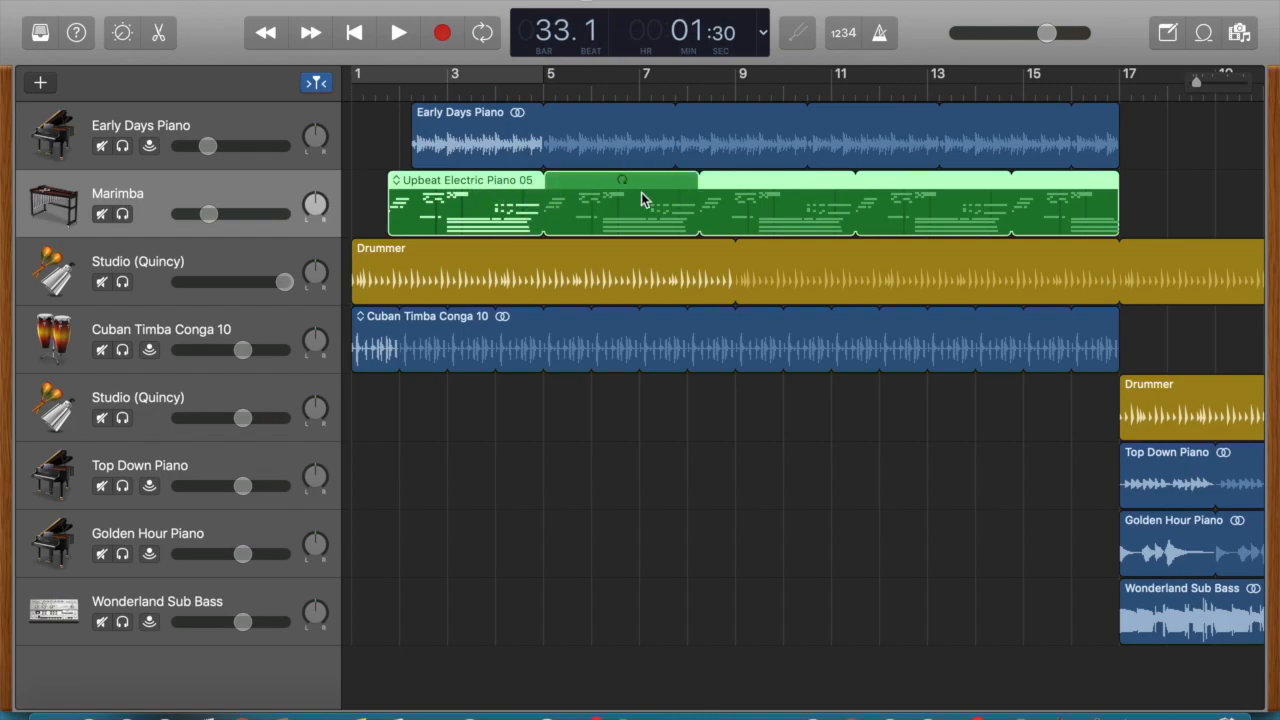
{"action": "double_click", "coordinate": [178, 187]}
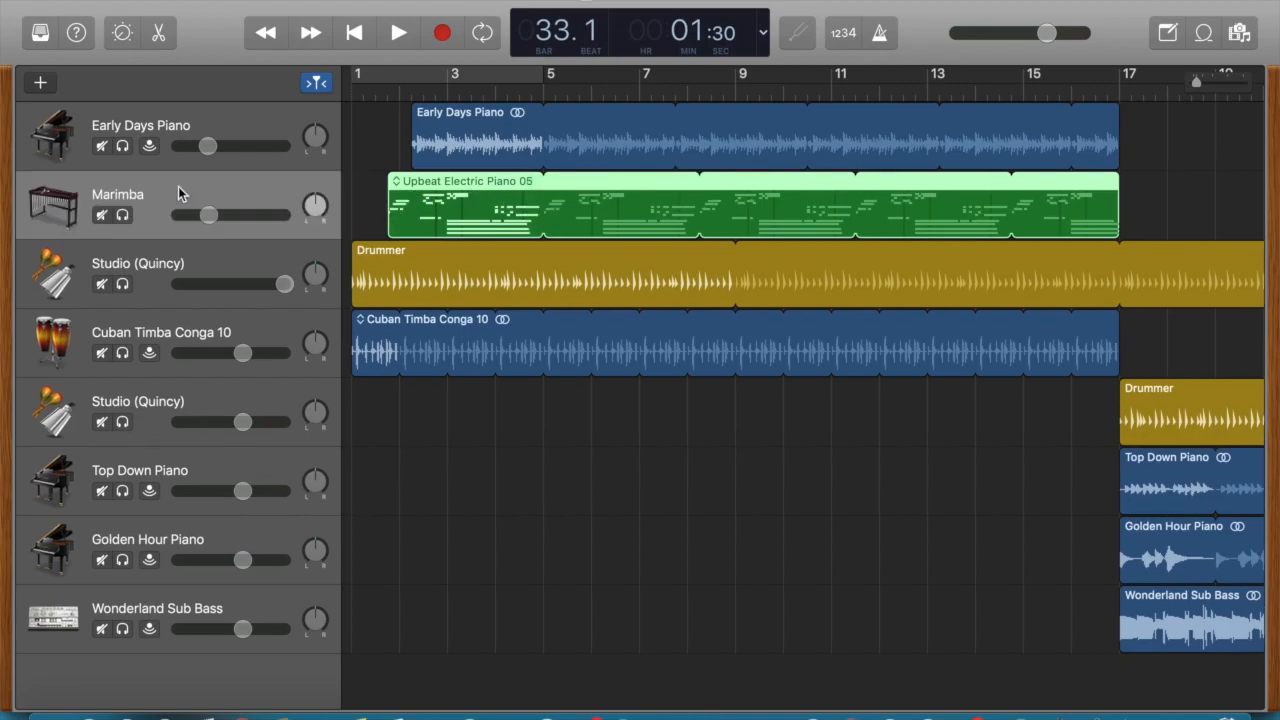
{"action": "left_click", "coordinate": [46, 33]}
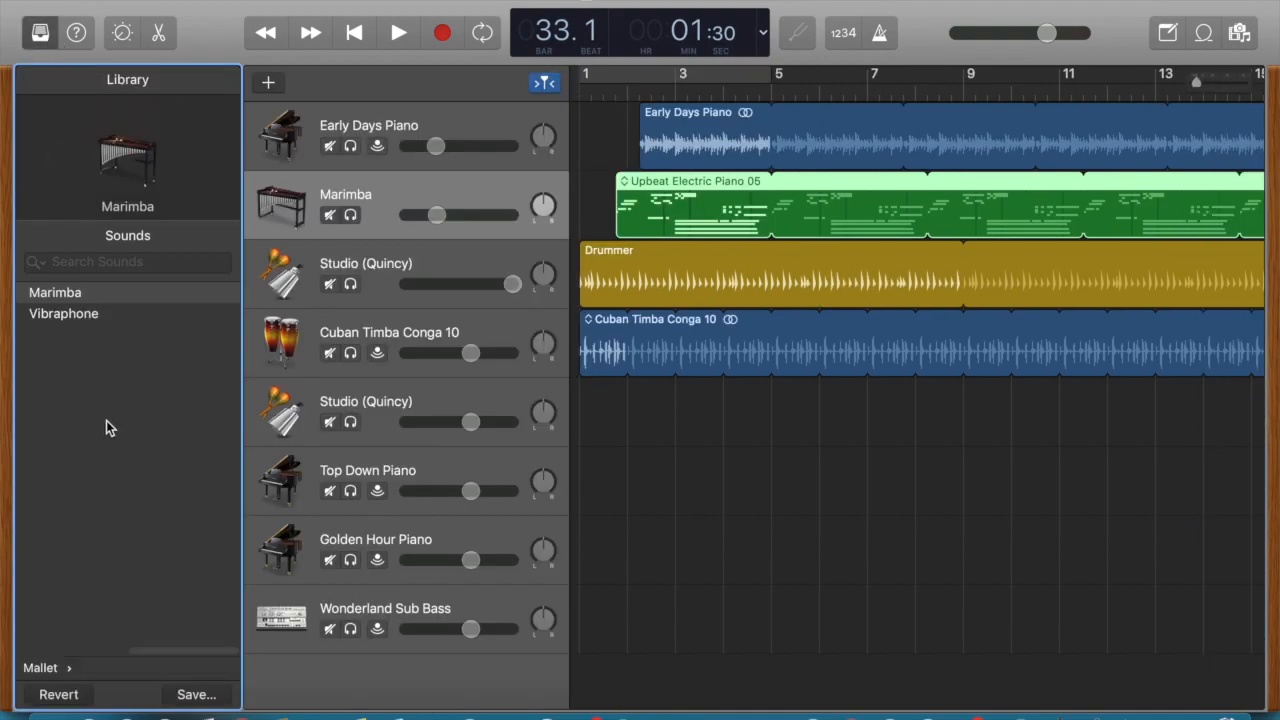
{"action": "left_click", "coordinate": [40, 667]}
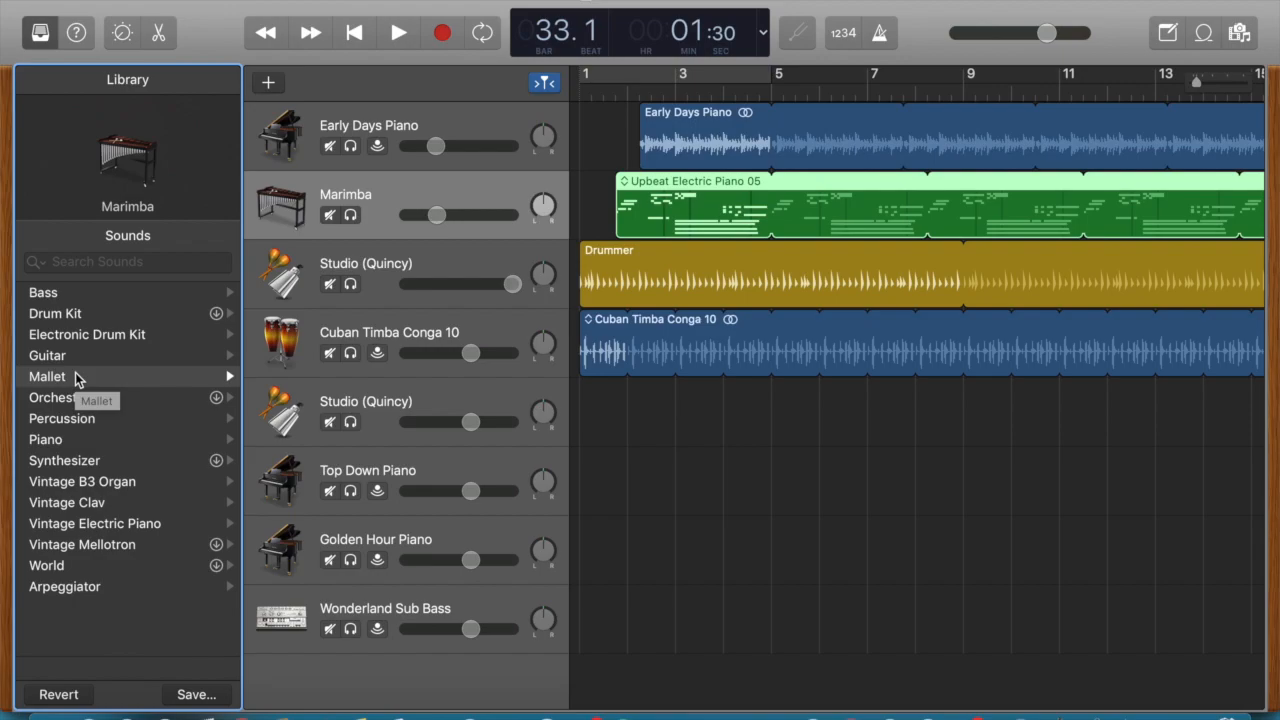
{"action": "left_click", "coordinate": [75, 376]}
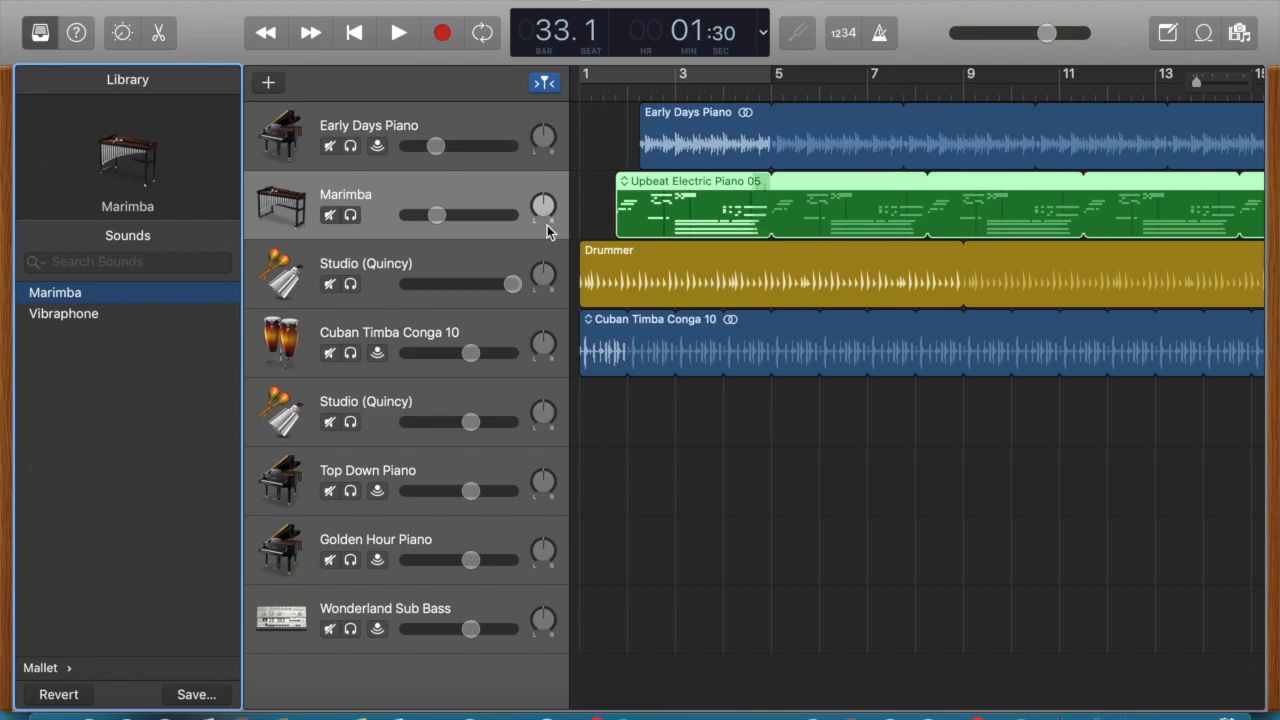
{"action": "left_click", "coordinate": [42, 672]}
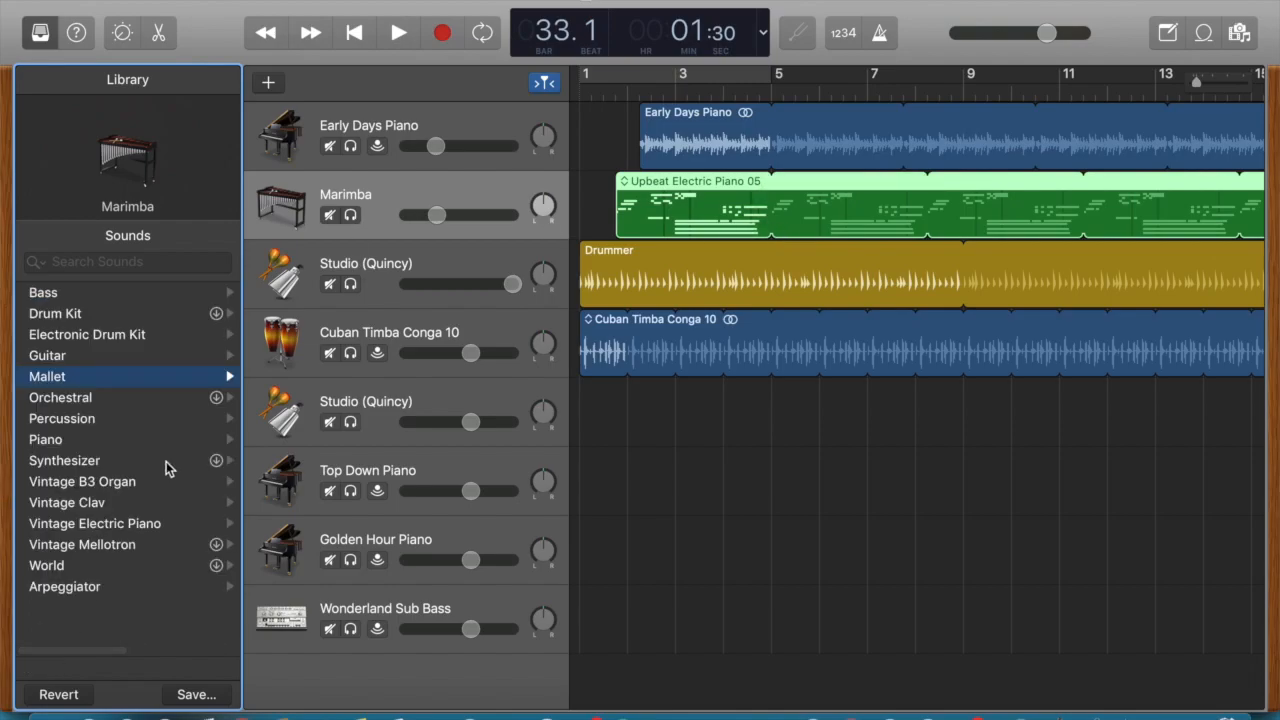
Step: Start saving the project under a new name, check the required title format in Safari's AABA Loop Assignment document, and return to GarageBand
{"action": "scroll", "coordinate": [886, 285], "scroll_direction": "right", "scroll_amount": 10}
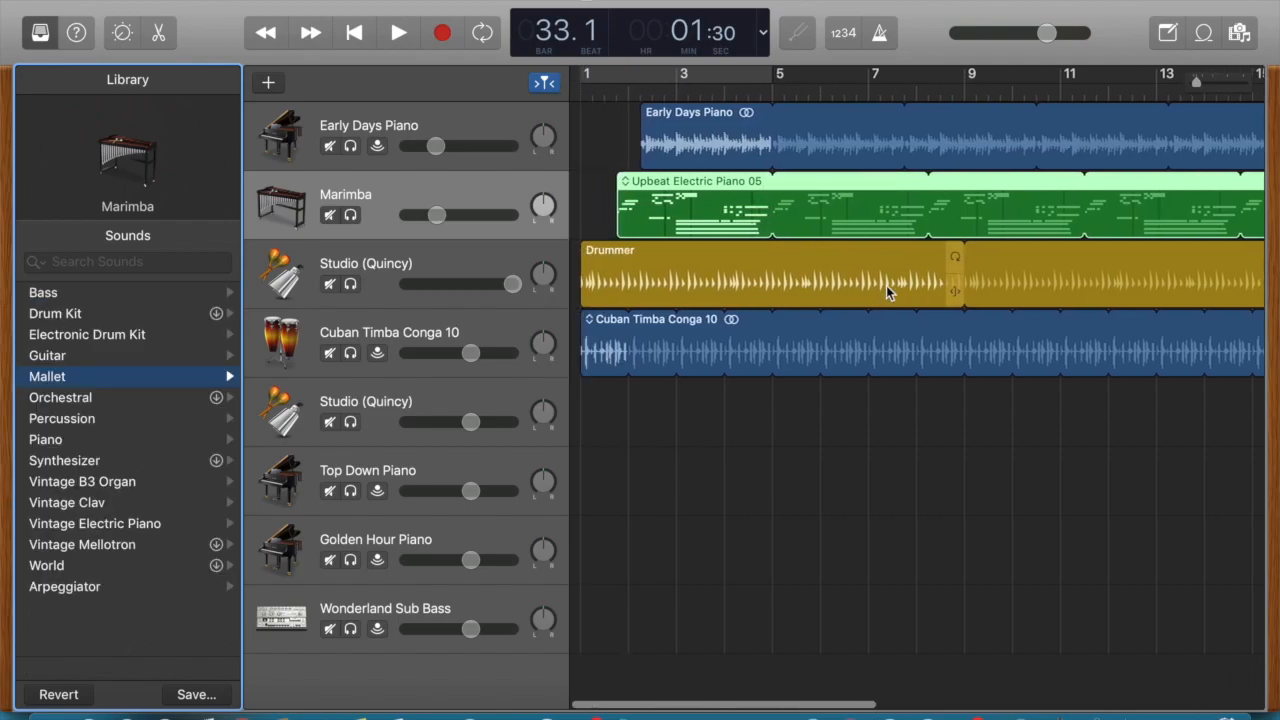
{"action": "scroll", "coordinate": [886, 285], "scroll_direction": "right", "scroll_amount": 10}
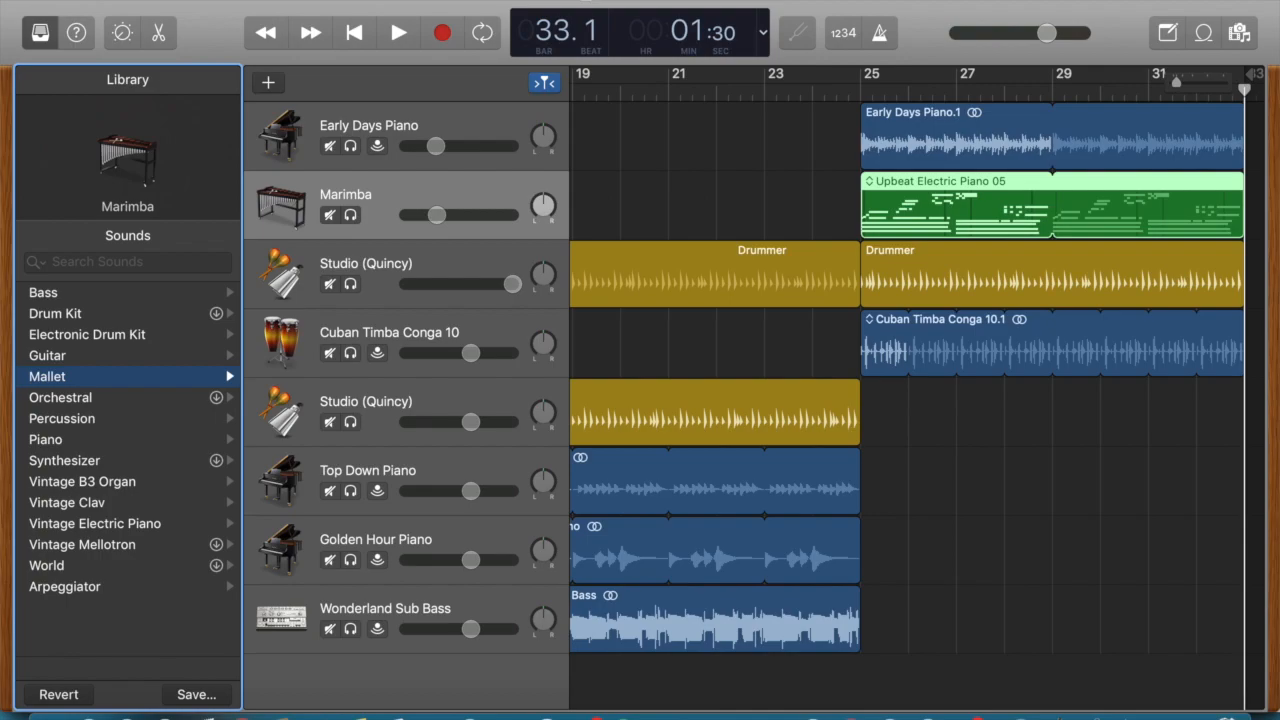
{"action": "left_click", "coordinate": [170, 0]}
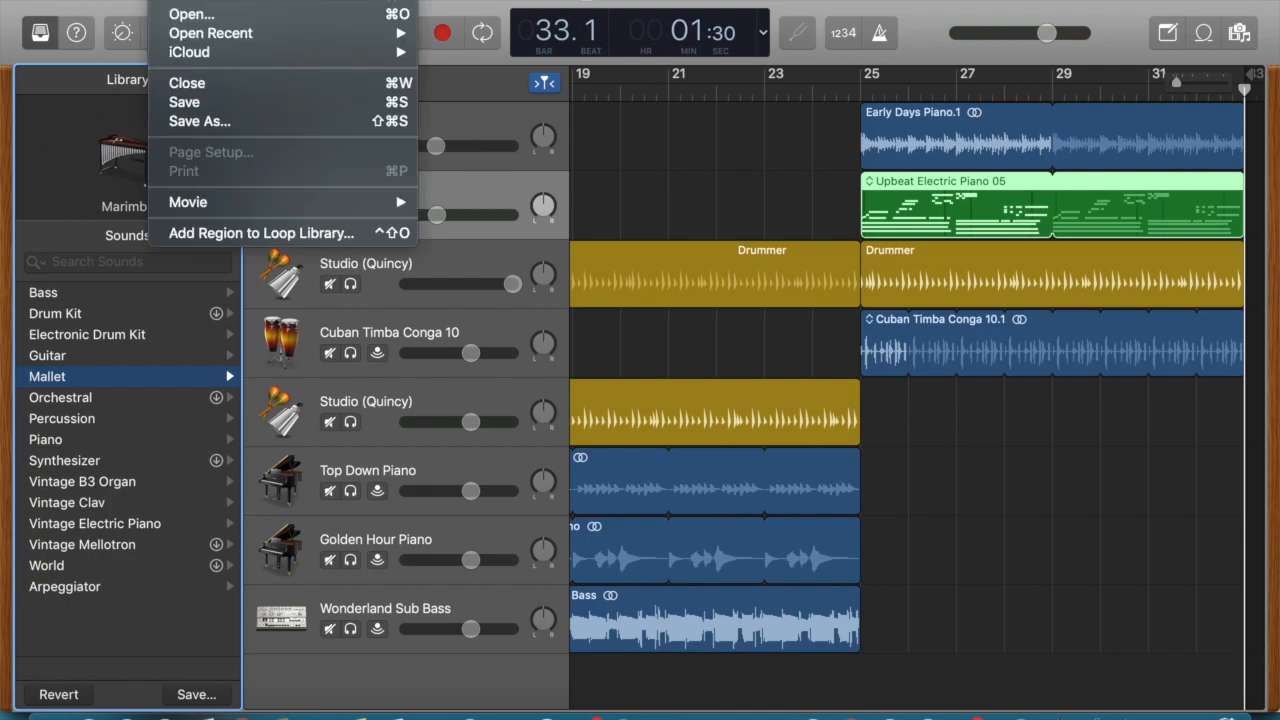
{"action": "left_click", "coordinate": [201, 126]}
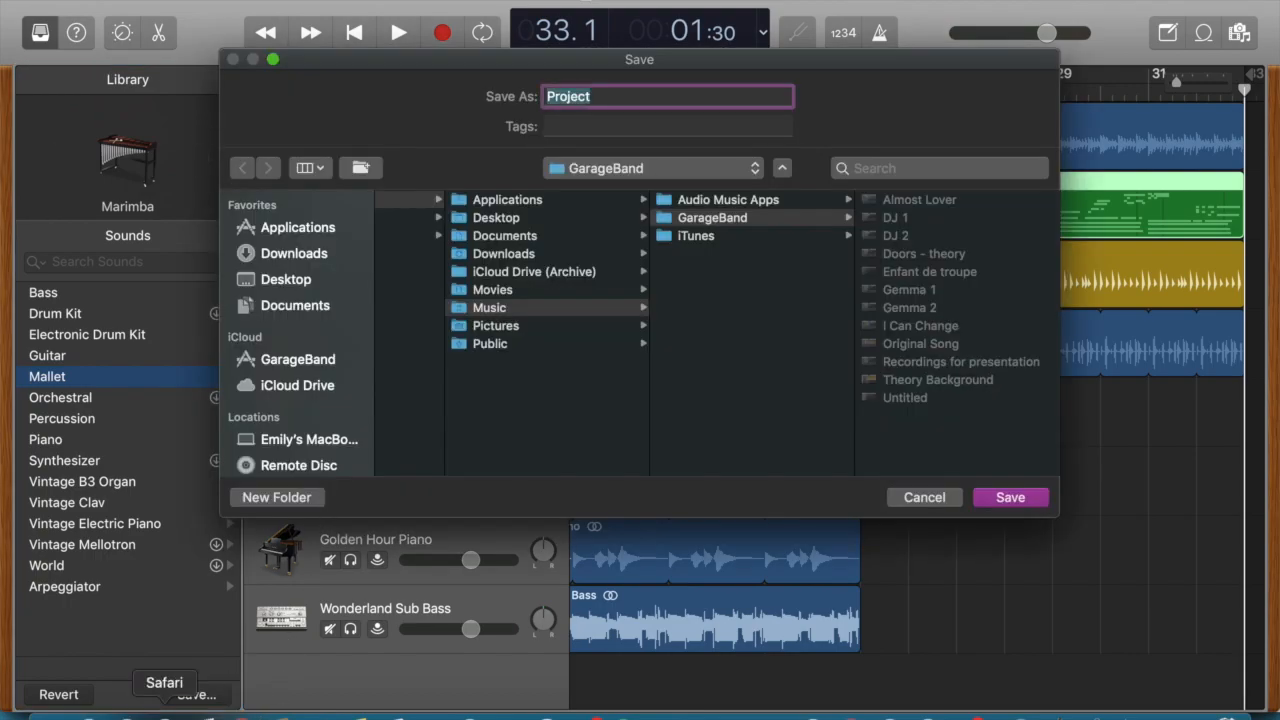
{"action": "left_click", "coordinate": [164, 712]}
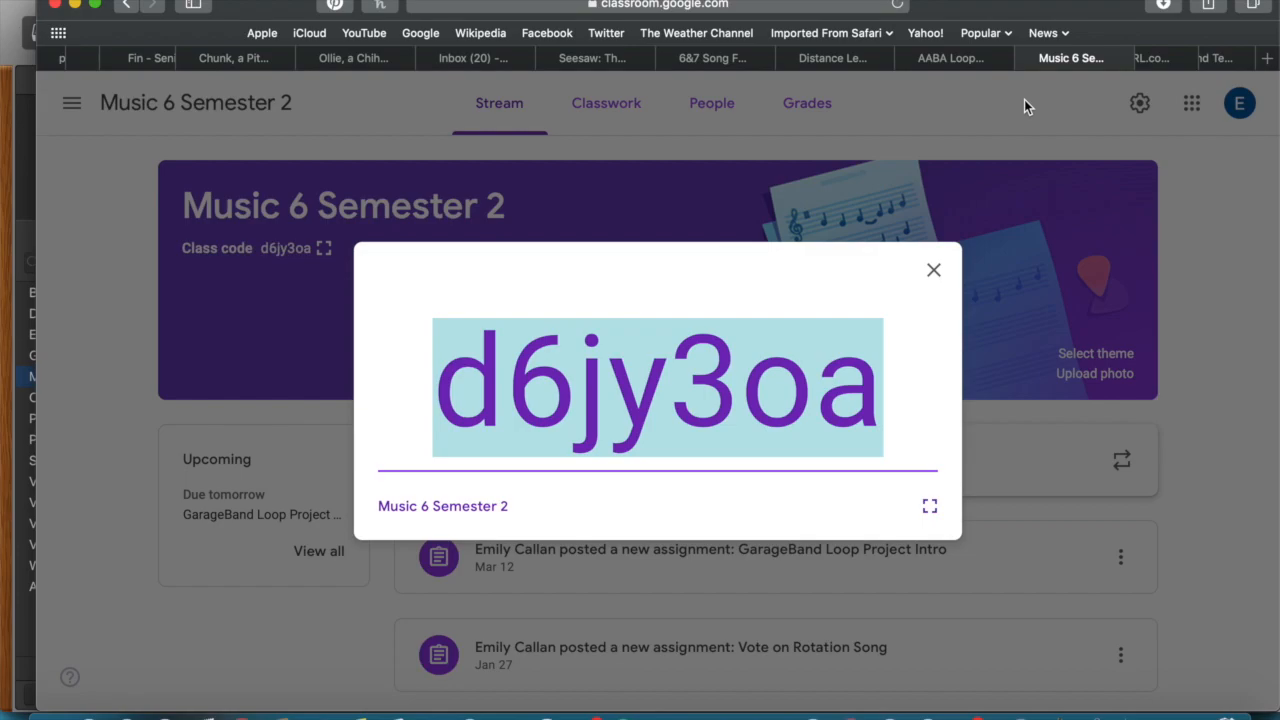
{"action": "left_click", "coordinate": [973, 59]}
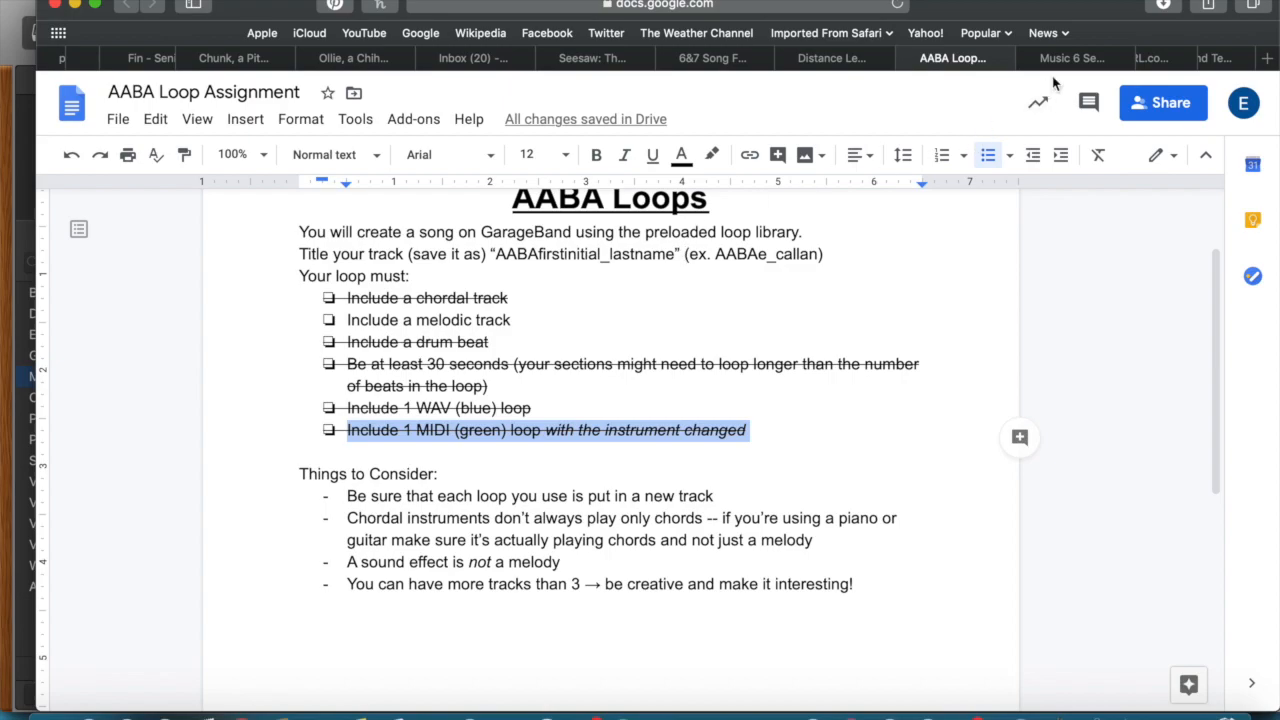
{"action": "left_click", "coordinate": [1058, 712]}
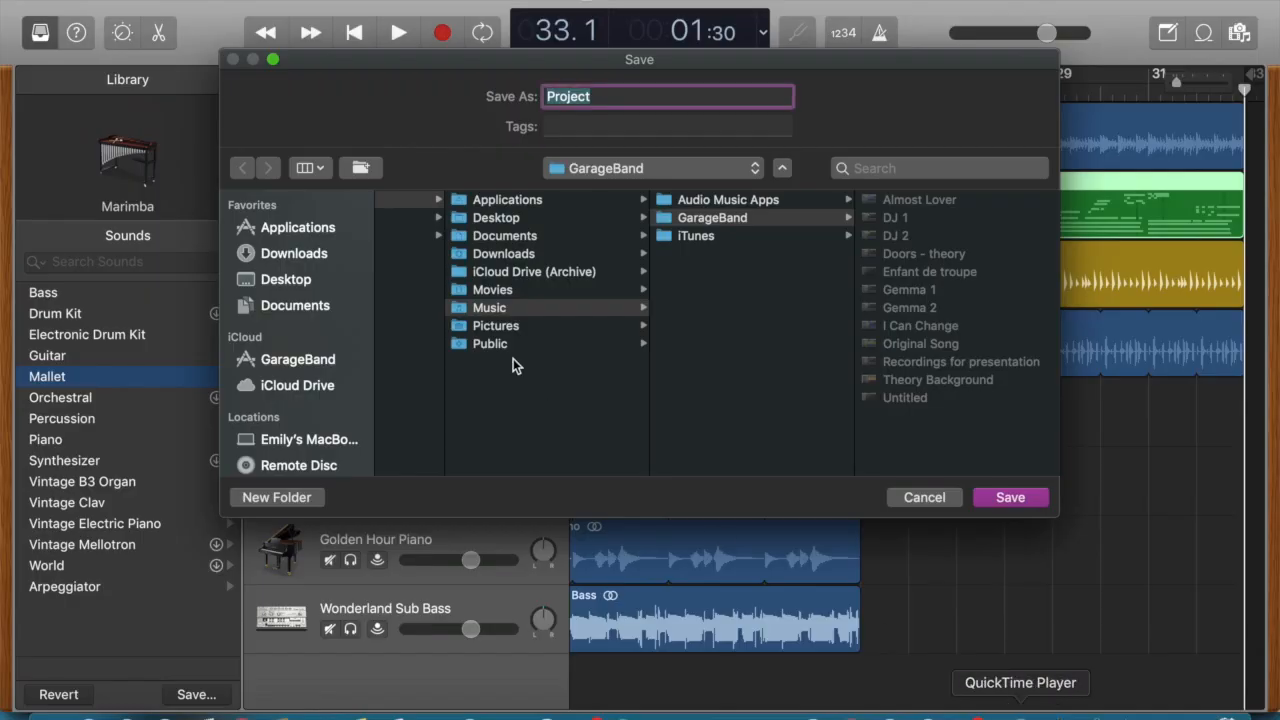
Step: Name the project in the AABAfirstinitial_lastname format with the student's initial and surname, save it in the GarageBand folder, and re-save it
{"action": "type", "text": "AA"}
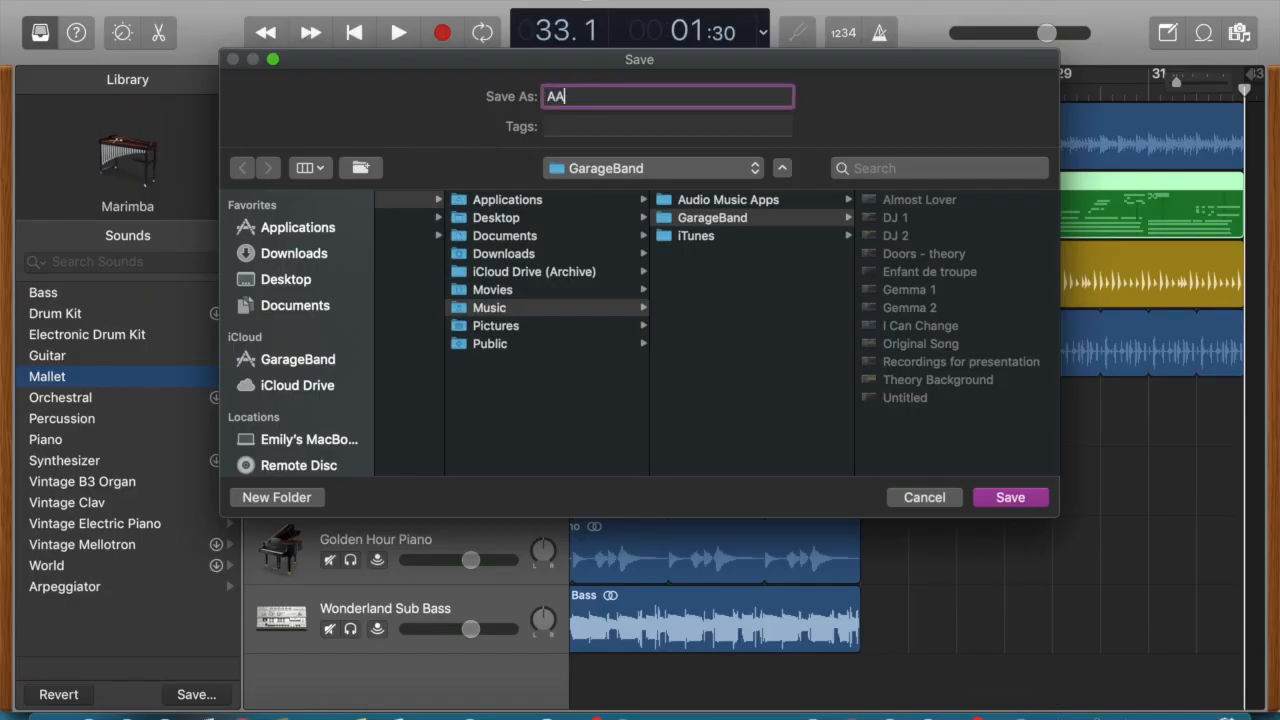
{"action": "type", "text": "BAe_callan"}
{"action": "left_click", "coordinate": [750, 219]}
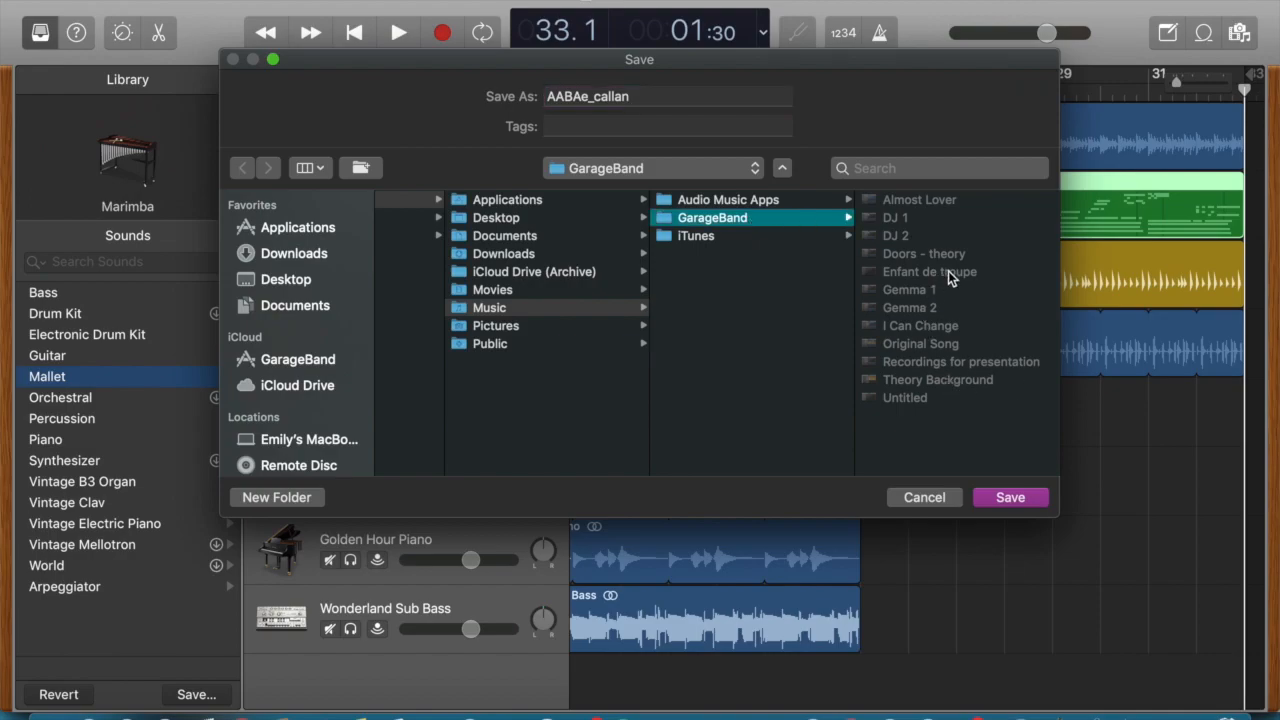
{"action": "left_click", "coordinate": [1011, 499]}
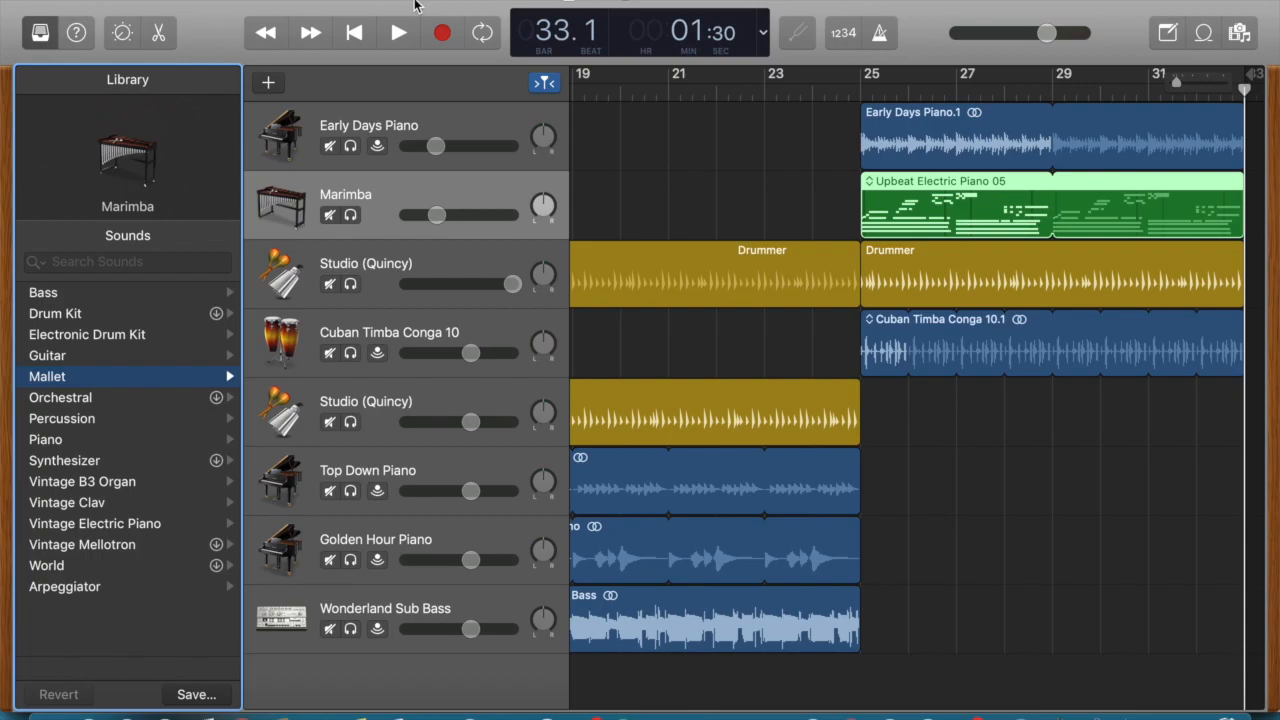
{"action": "left_click", "coordinate": [175, 0]}
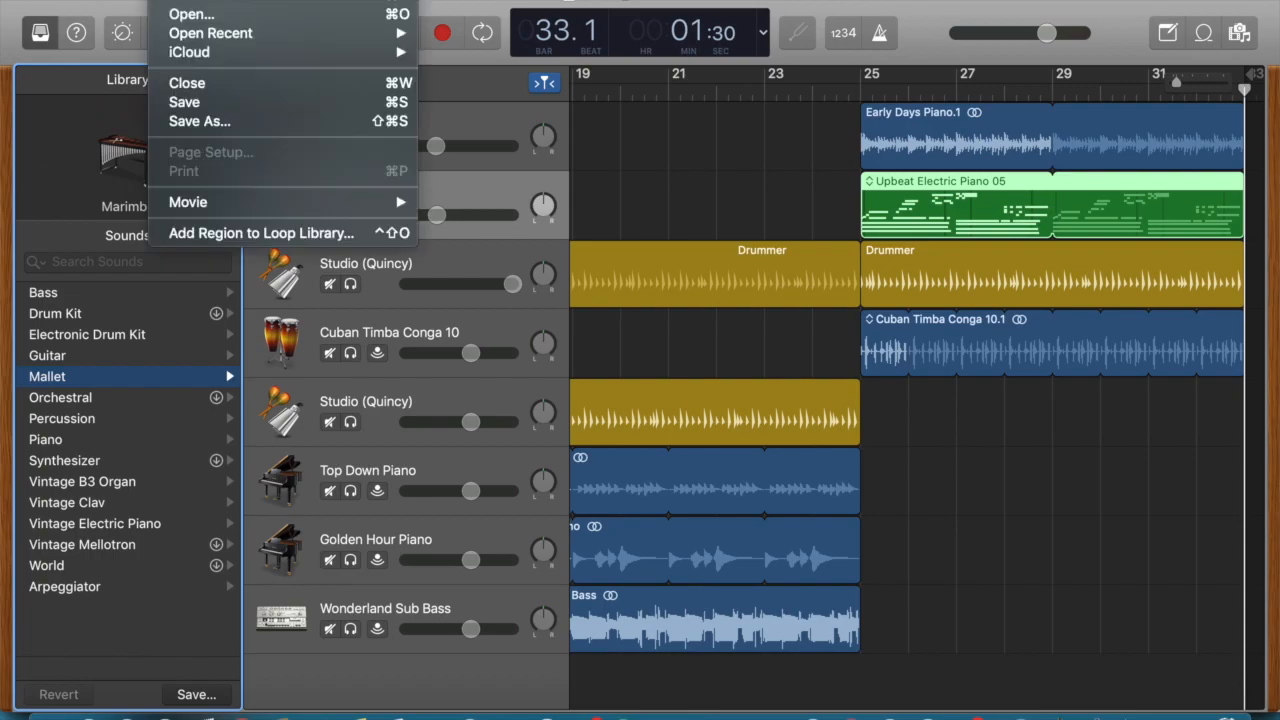
{"action": "left_click", "coordinate": [186, 102]}
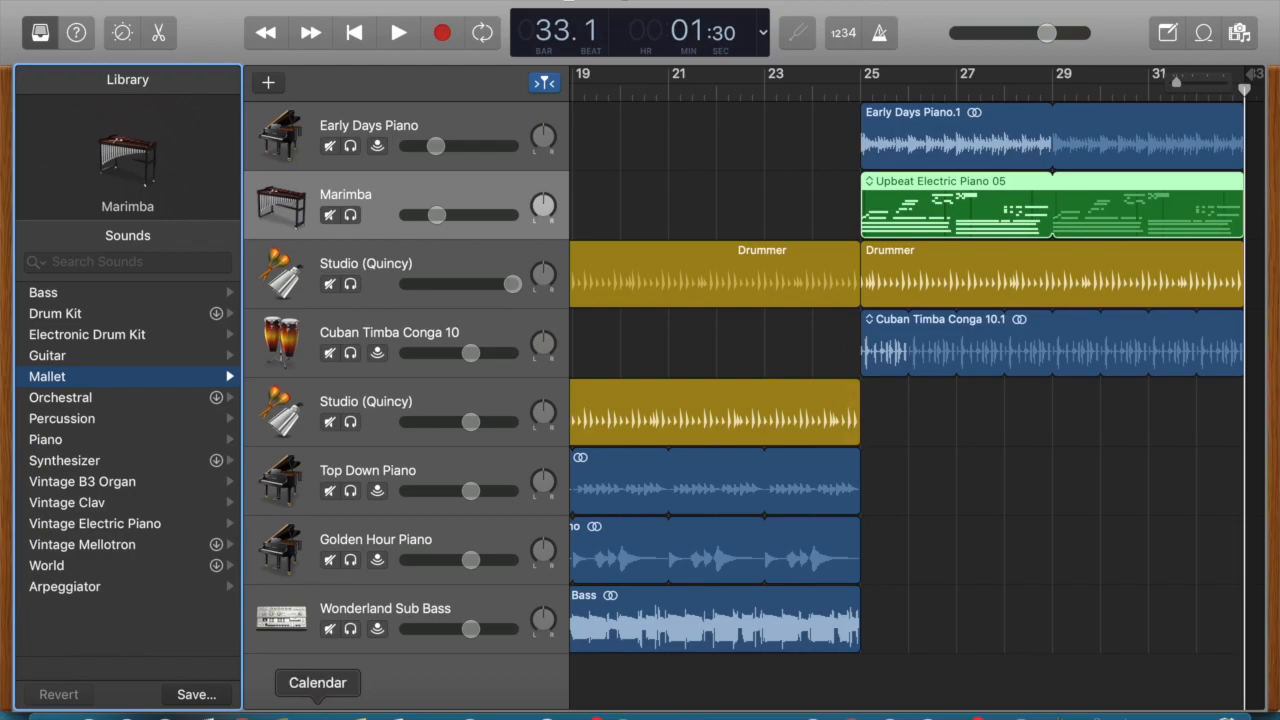
Step: Switch to Google Classroom in Chrome and start adding a file from the device to the GarageBand Loop Project Intro assignment
{"action": "left_click", "coordinate": [243, 714]}
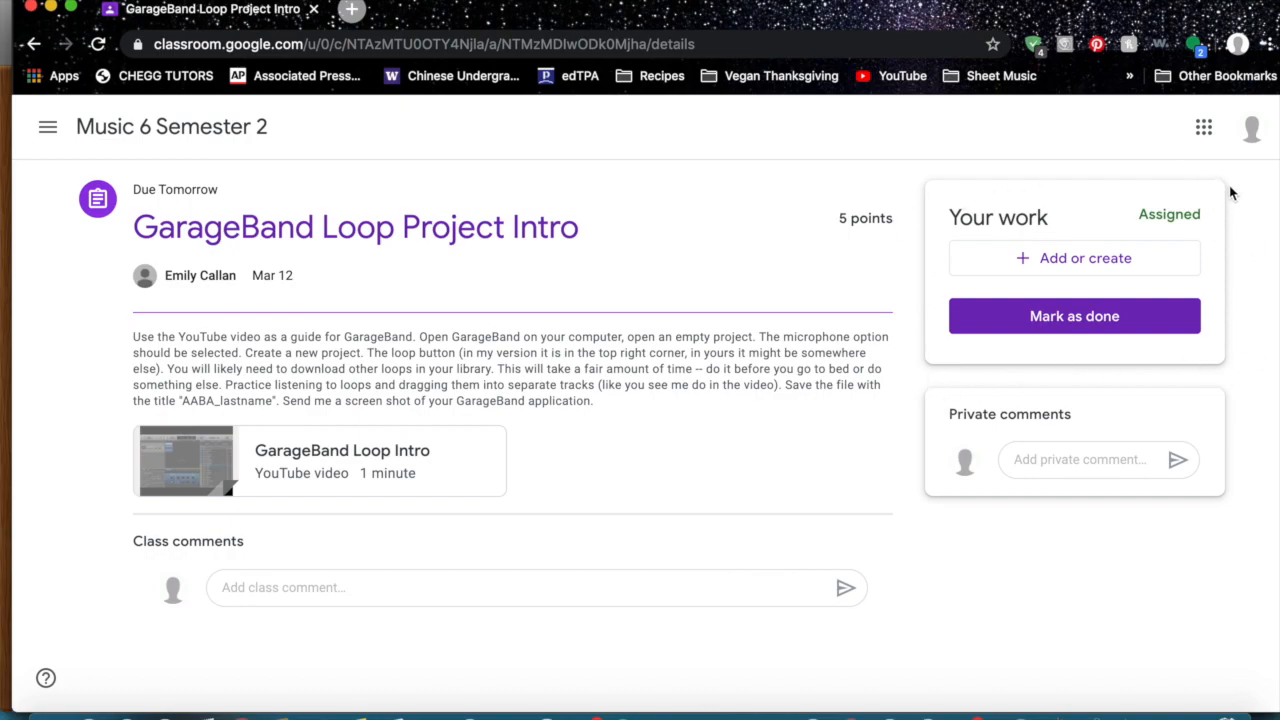
{"action": "left_click", "coordinate": [1076, 262]}
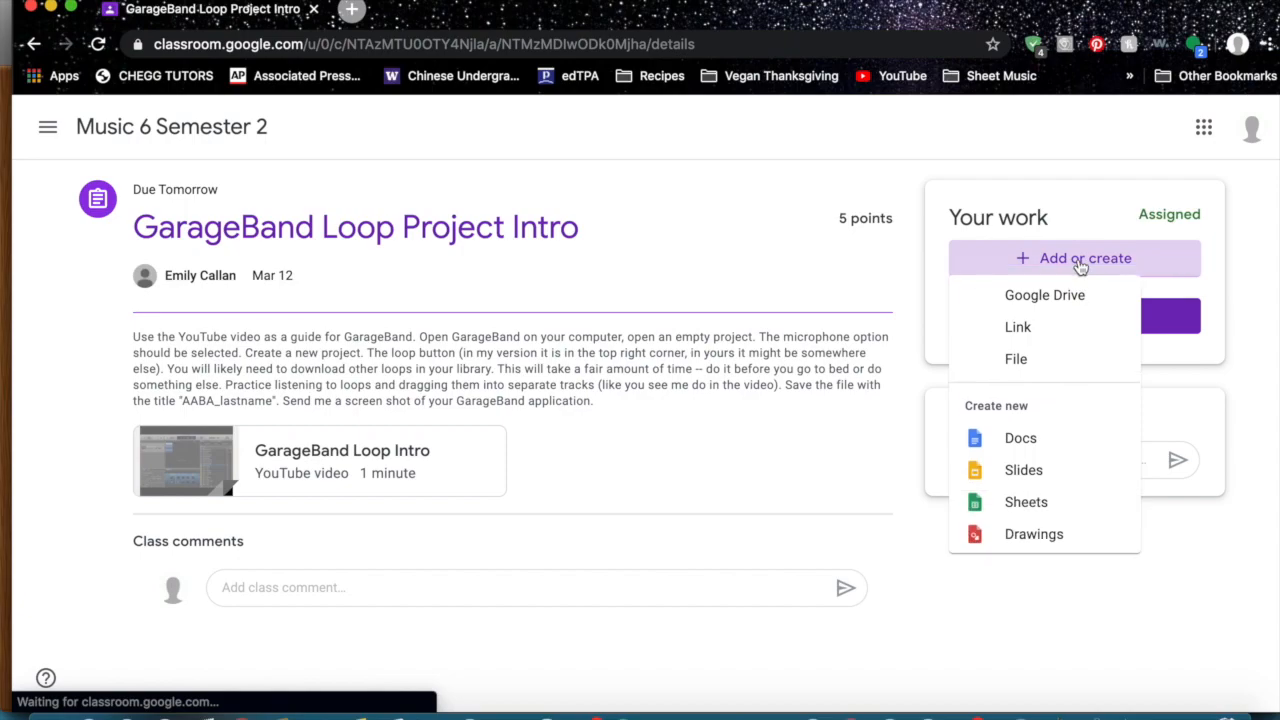
{"action": "left_click", "coordinate": [1060, 366]}
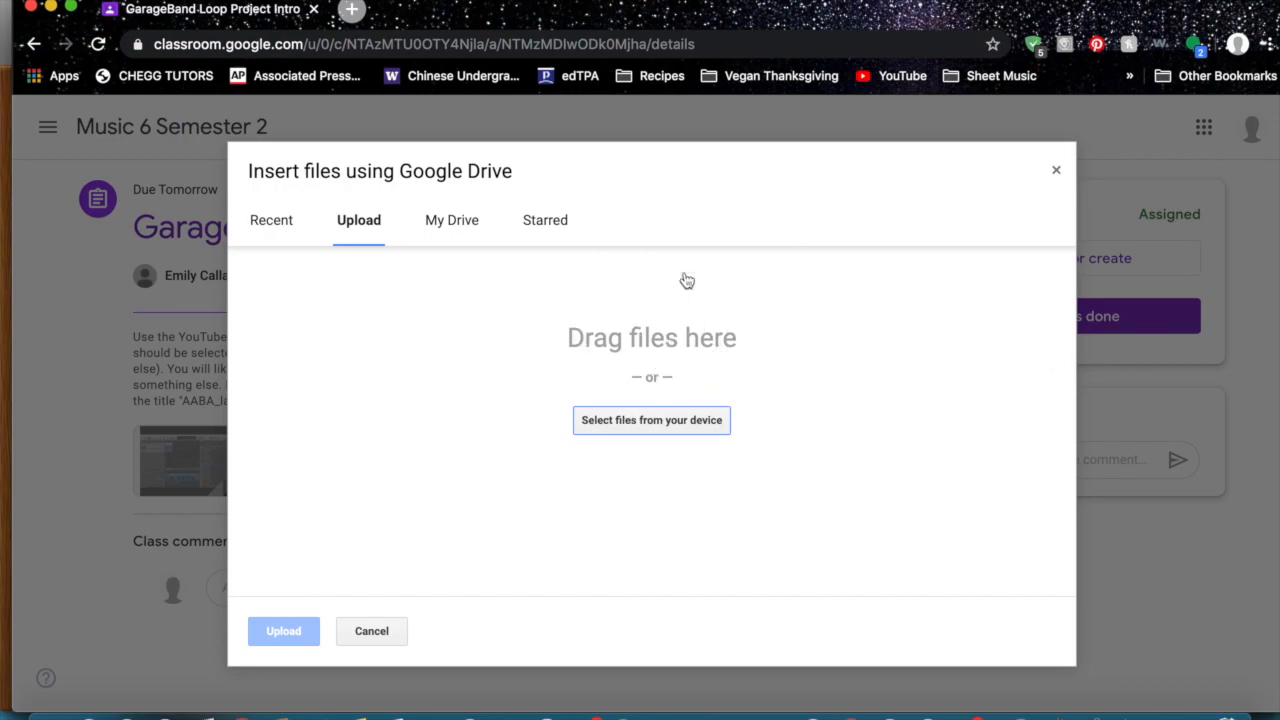
{"action": "left_click", "coordinate": [636, 422]}
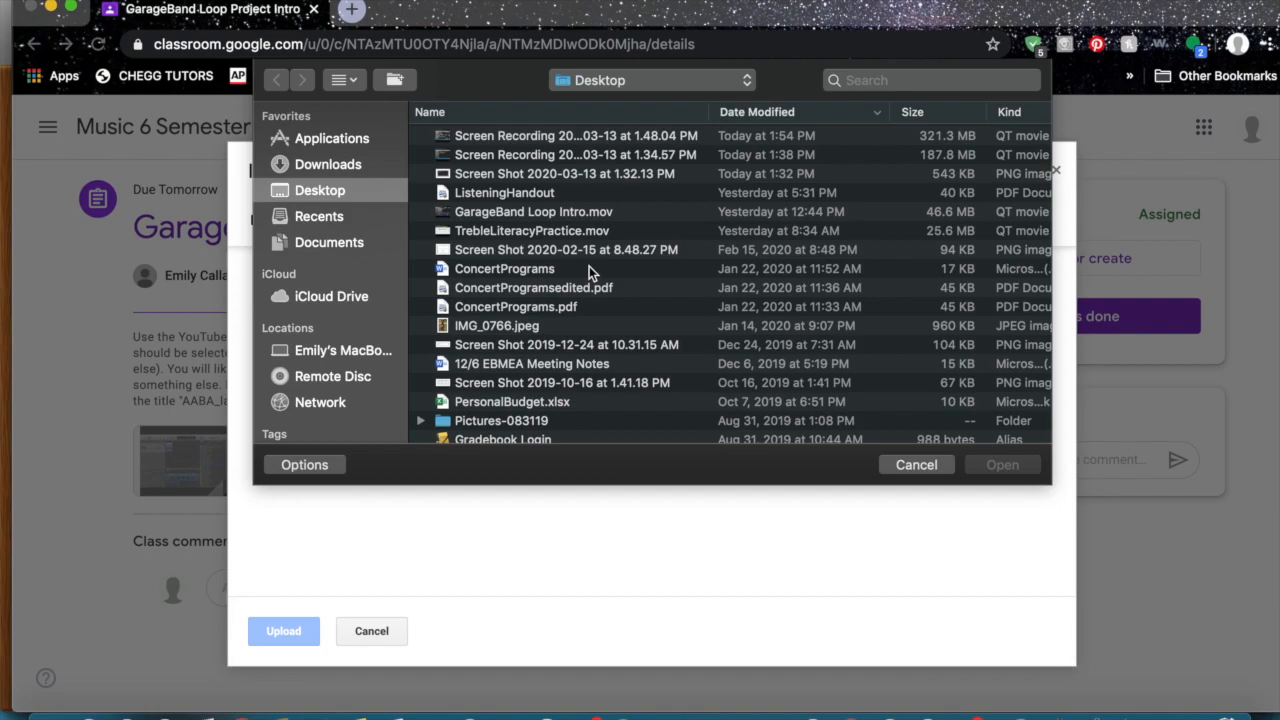
Step: Upload the newly saved AABA project from the recent files as the assignment's attachment and turn in the work
{"action": "left_click", "coordinate": [322, 217]}
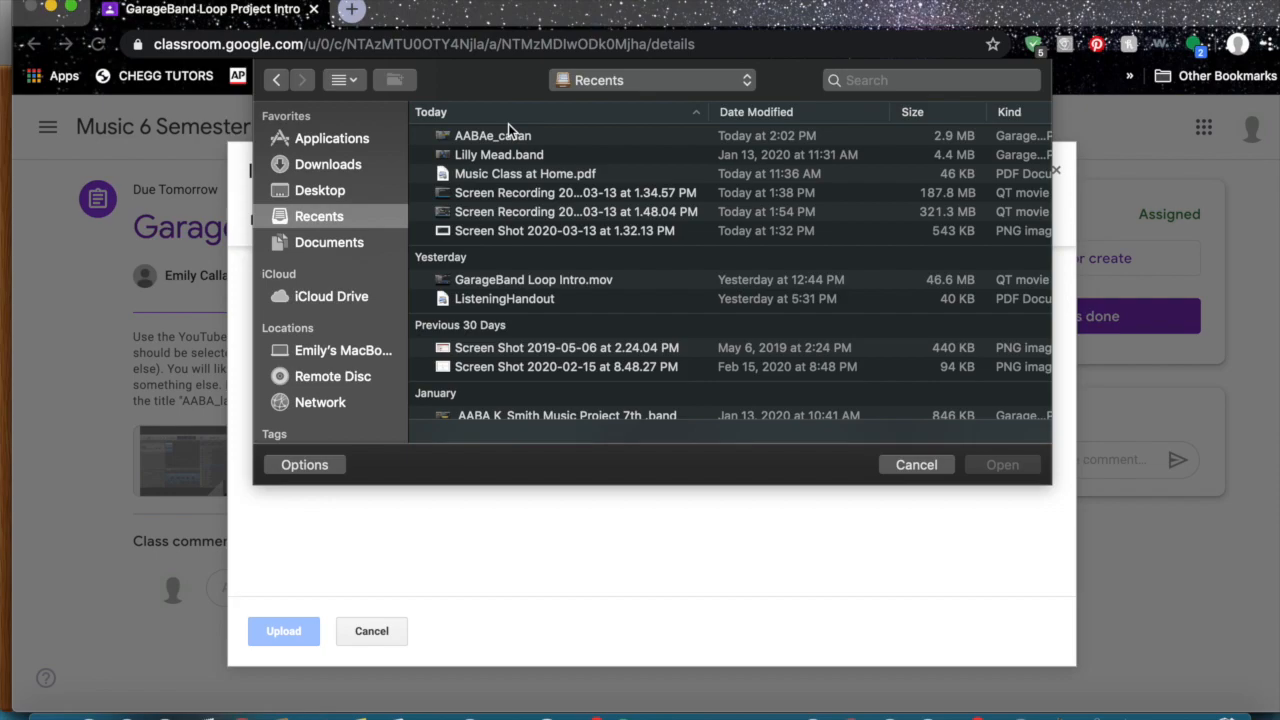
{"action": "left_click", "coordinate": [878, 79]}
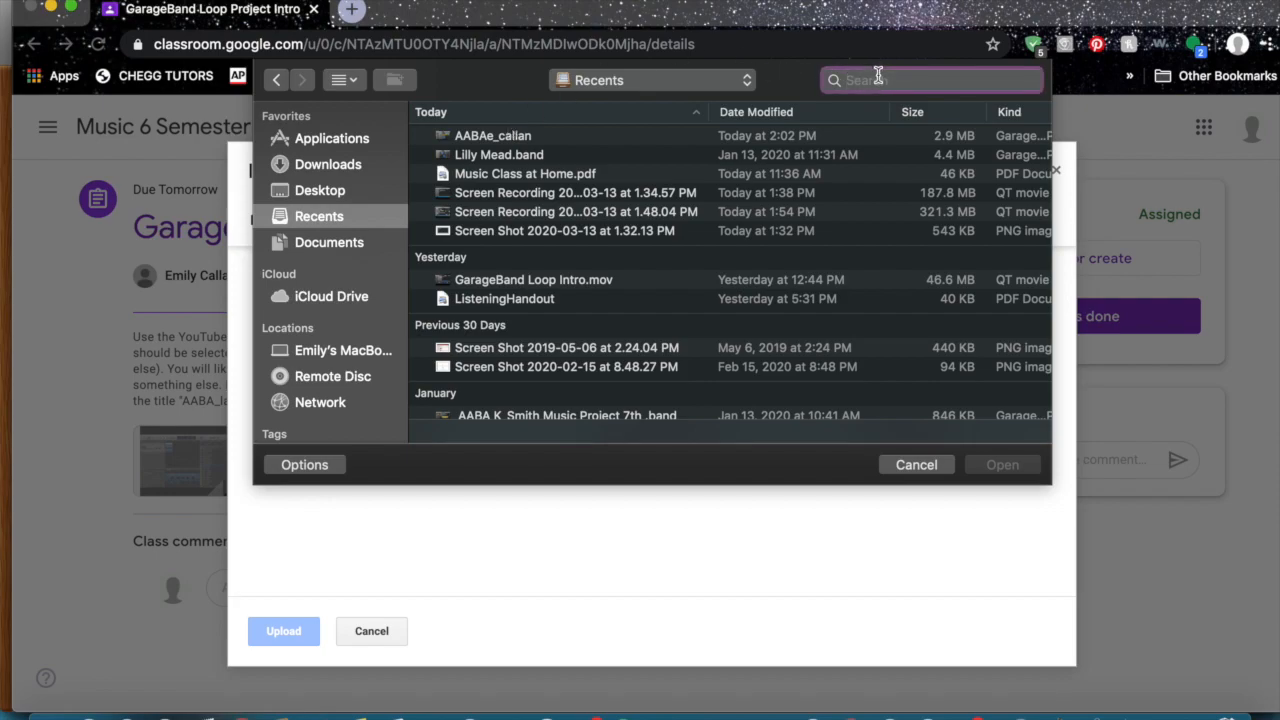
{"action": "left_click", "coordinate": [520, 134]}
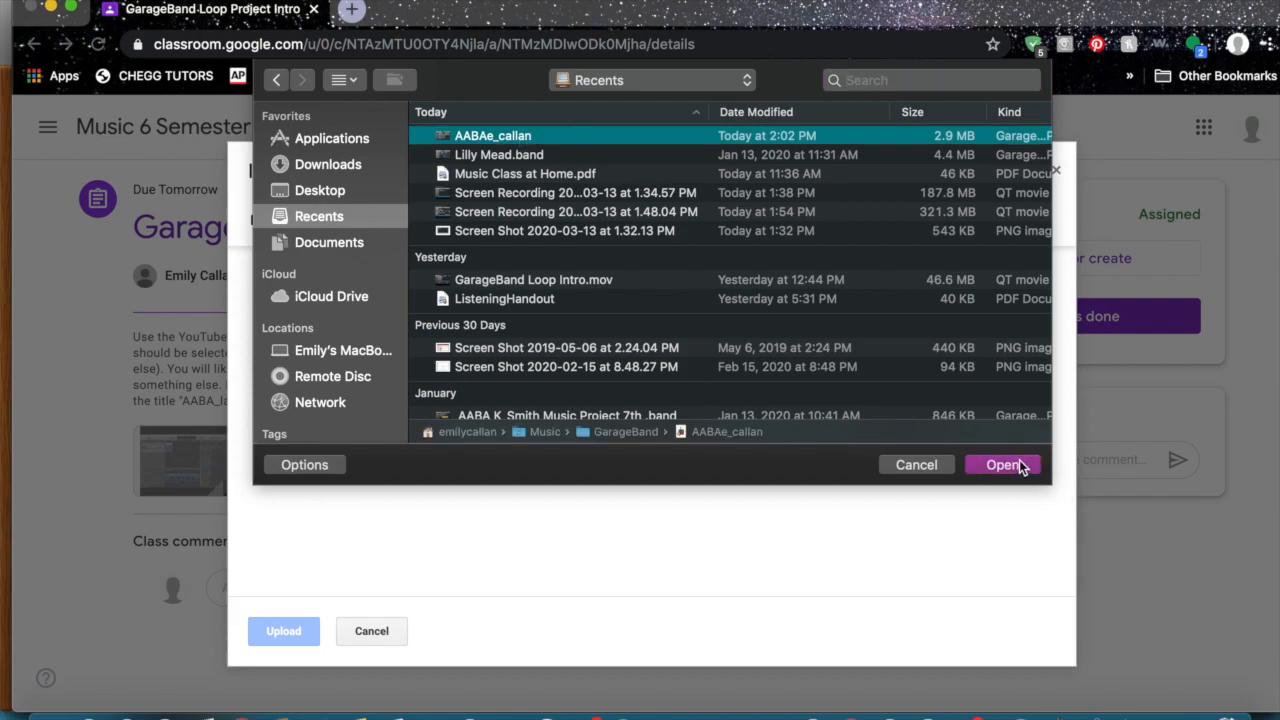
{"action": "left_click", "coordinate": [1003, 465]}
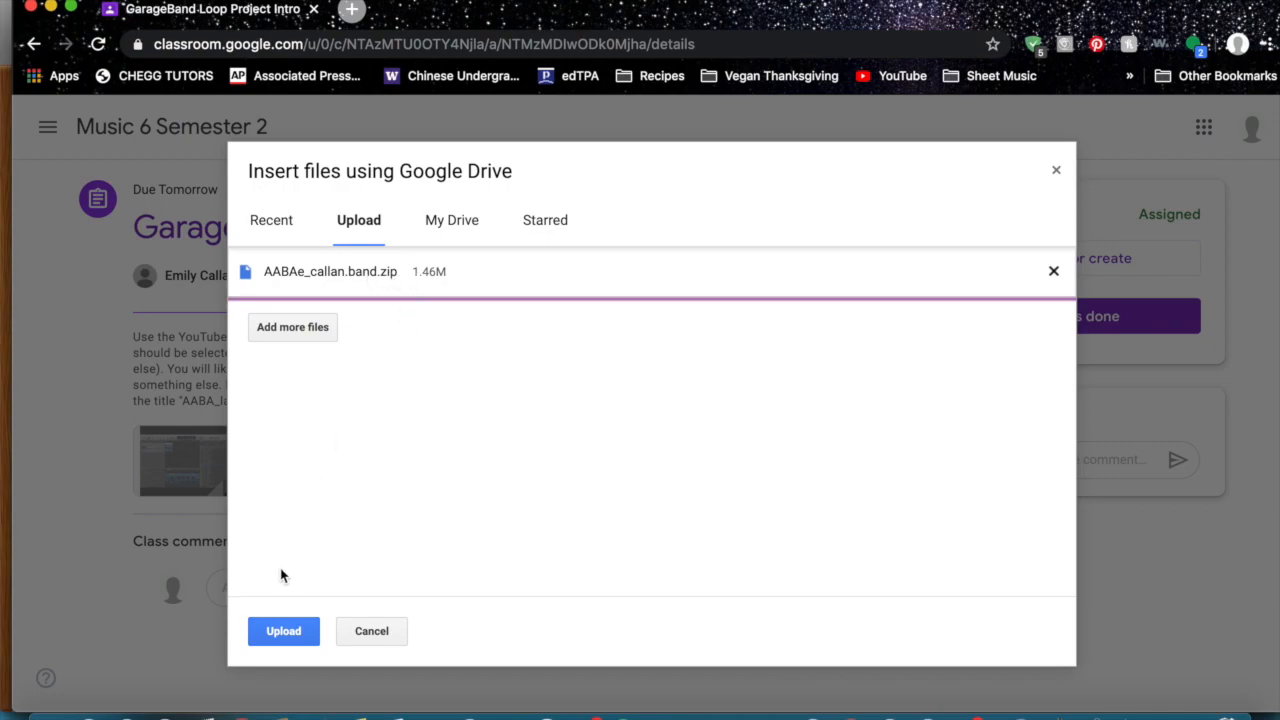
{"action": "left_click", "coordinate": [284, 631]}
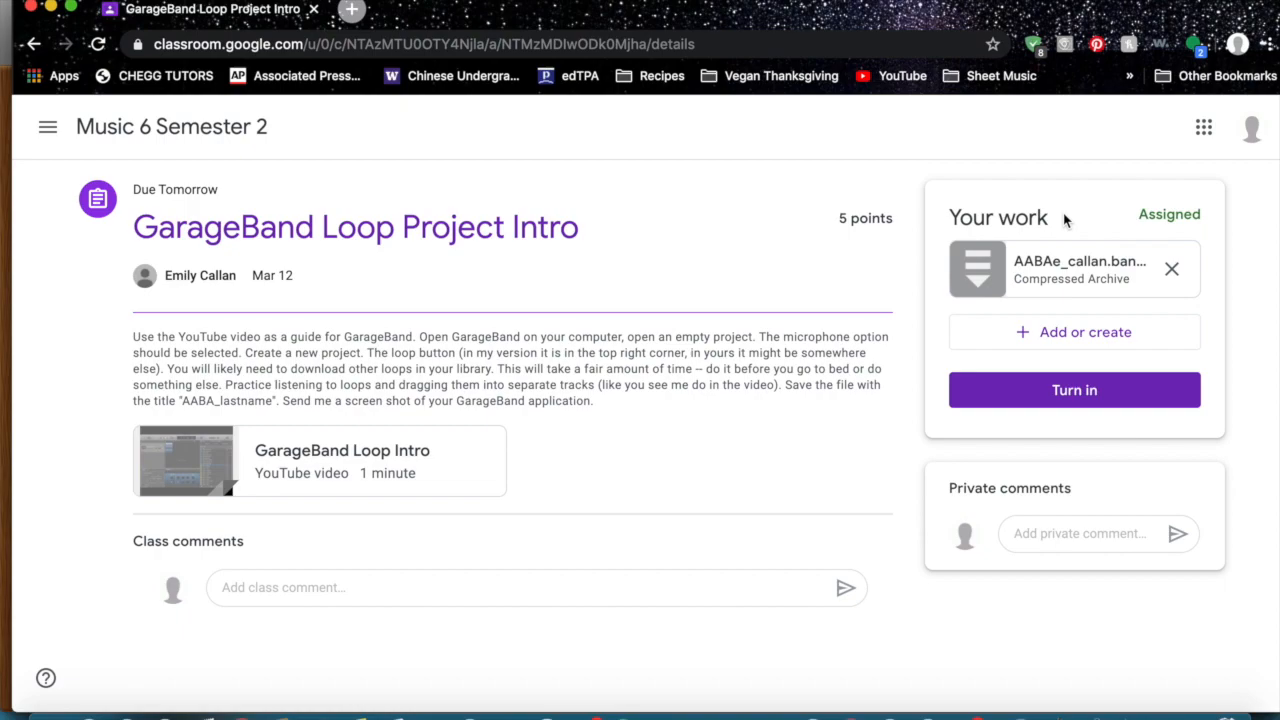
{"action": "left_click", "coordinate": [1104, 397]}
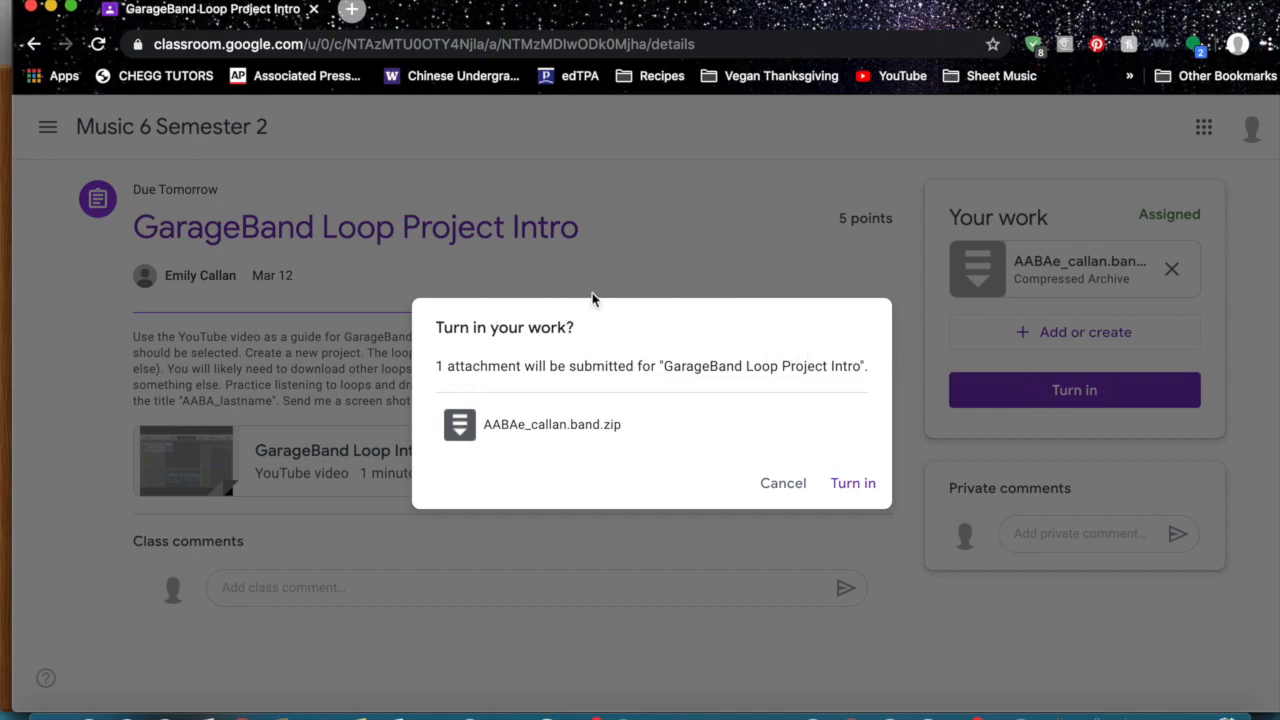
{"action": "left_click", "coordinate": [853, 485]}
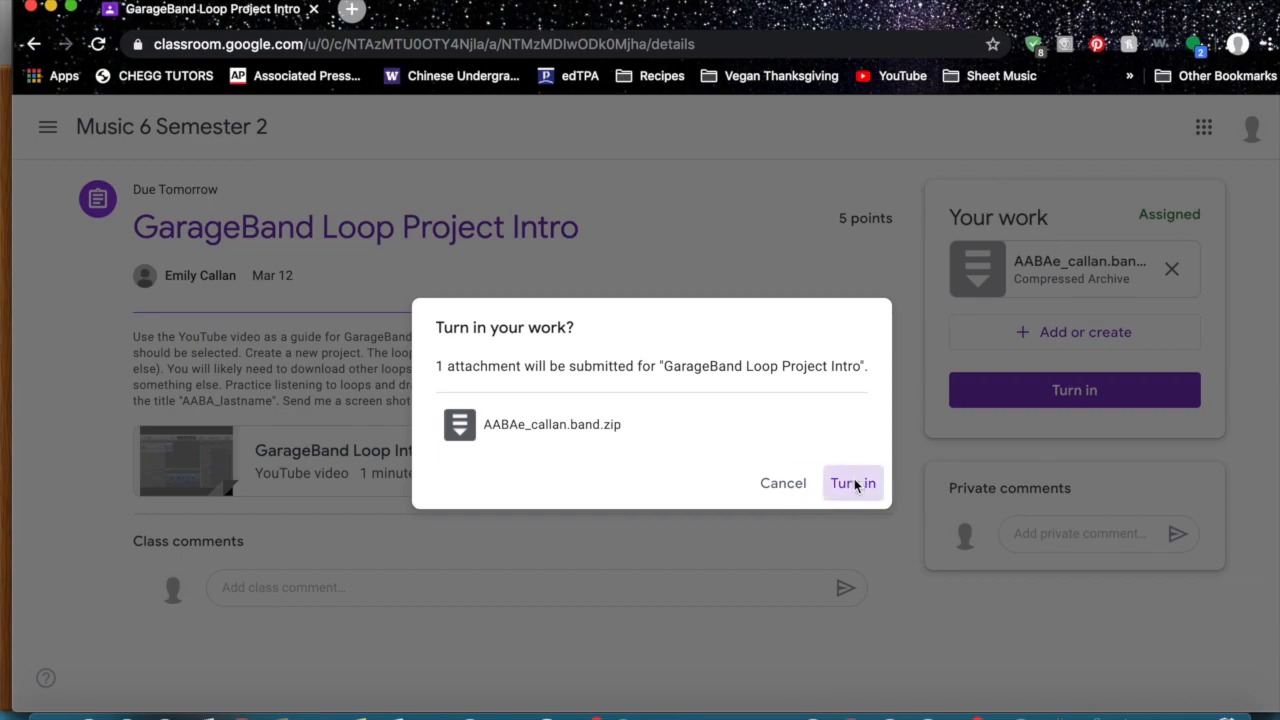